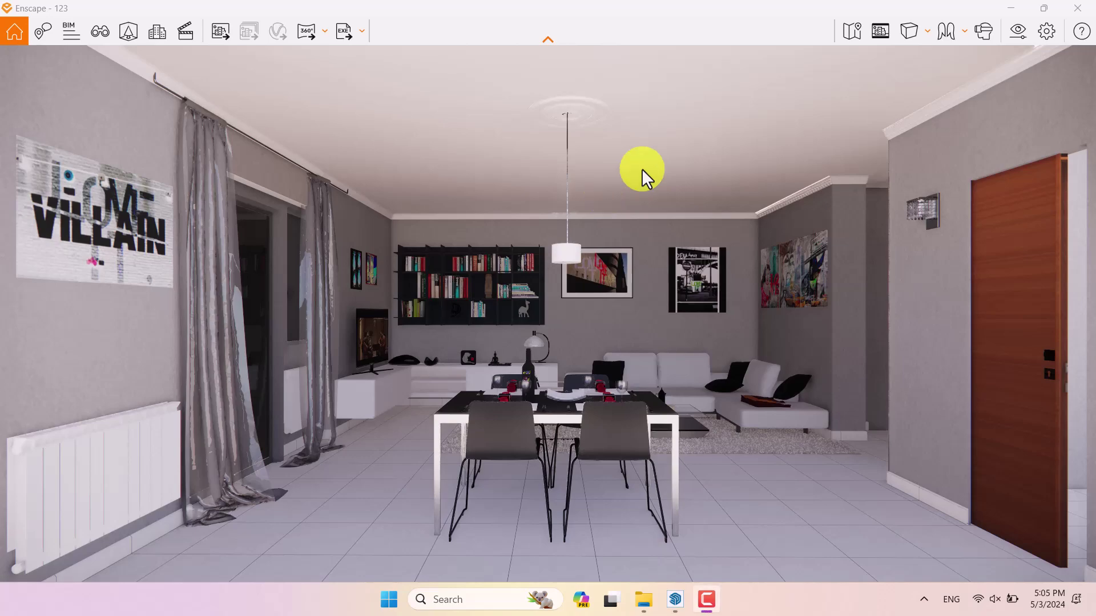
Move the camera above the dining table facing the living room and begin creating a new view.
key(w)
drag(689, 274, 689, 274)
scroll(688, 274, down, 10)
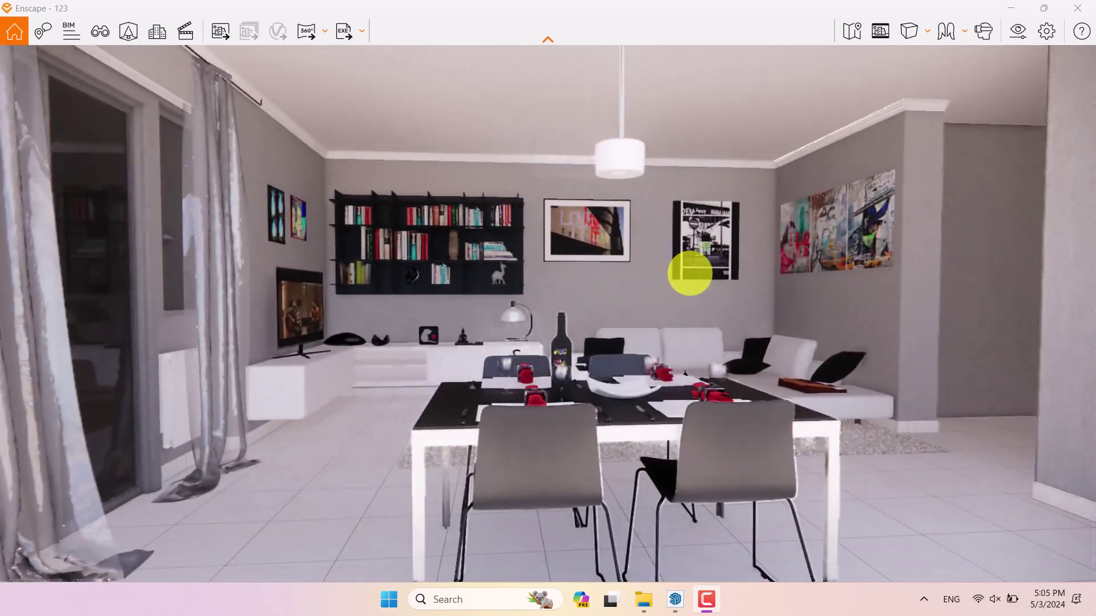
scroll(689, 273, up, 8)
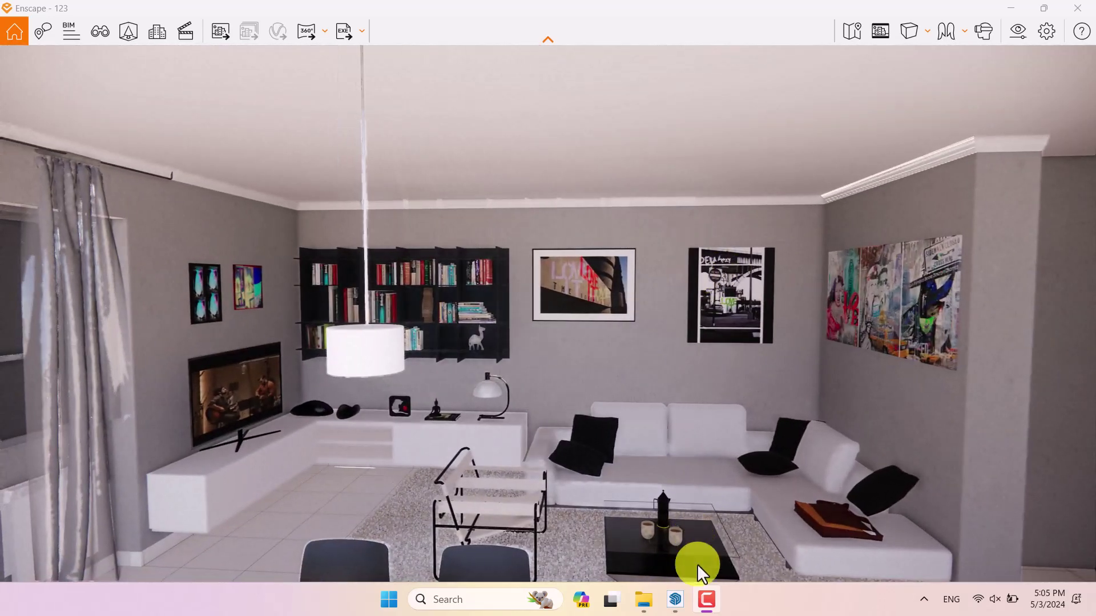
mouse_move(708, 607)
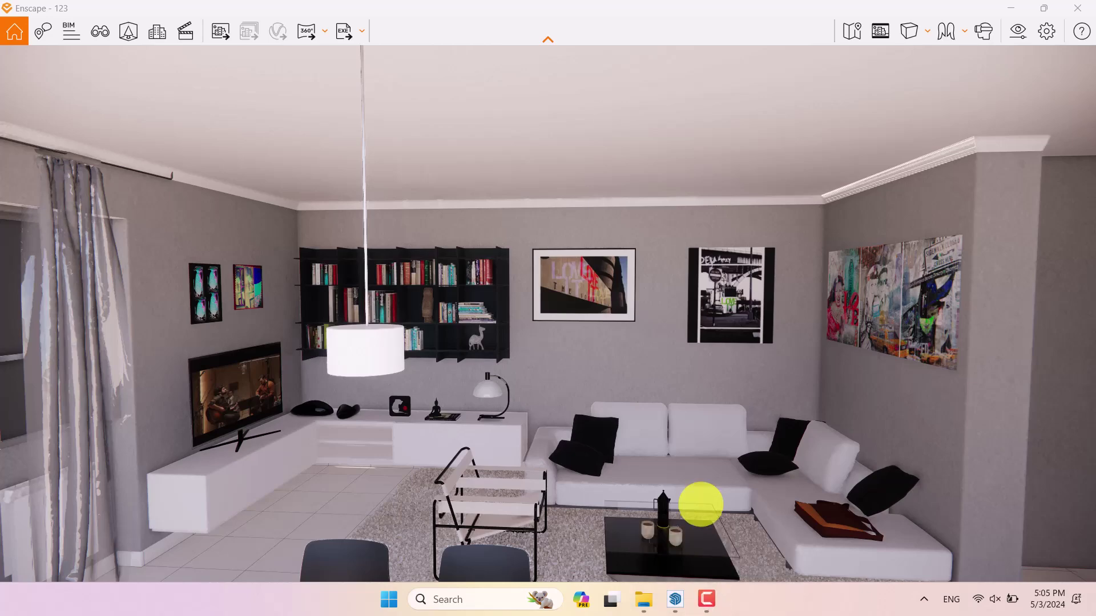
scroll(722, 399, up, 3)
scroll(724, 402, down, 5)
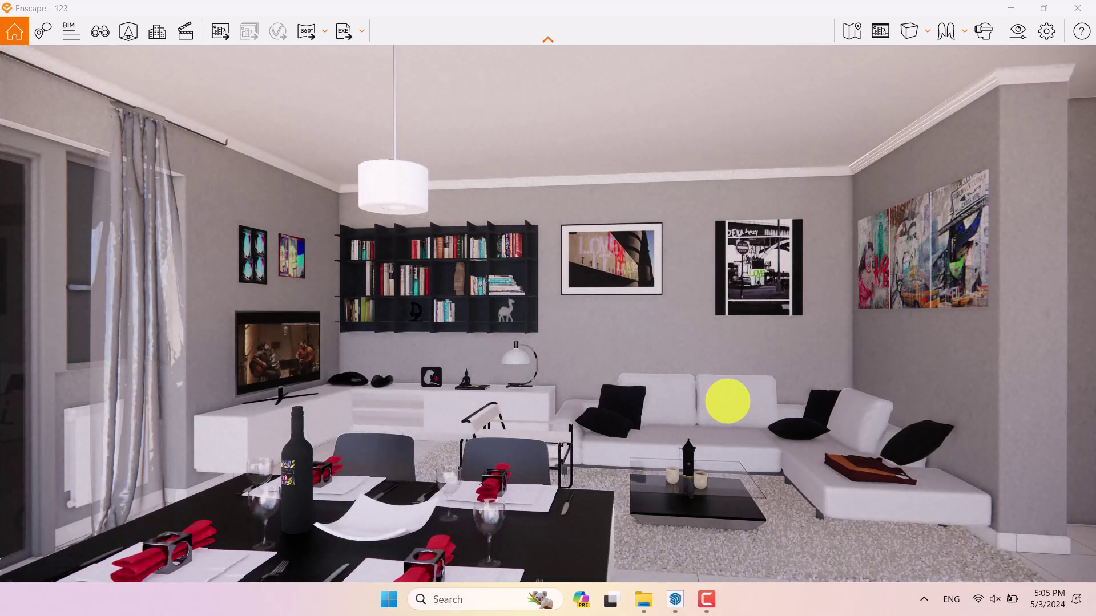
key(c)
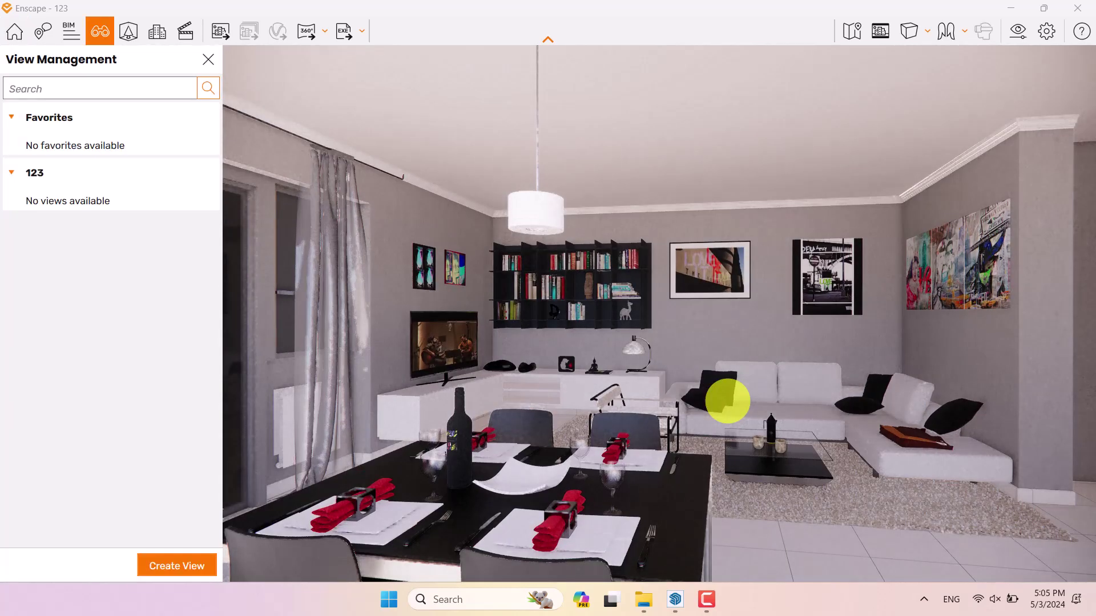
click(192, 560)
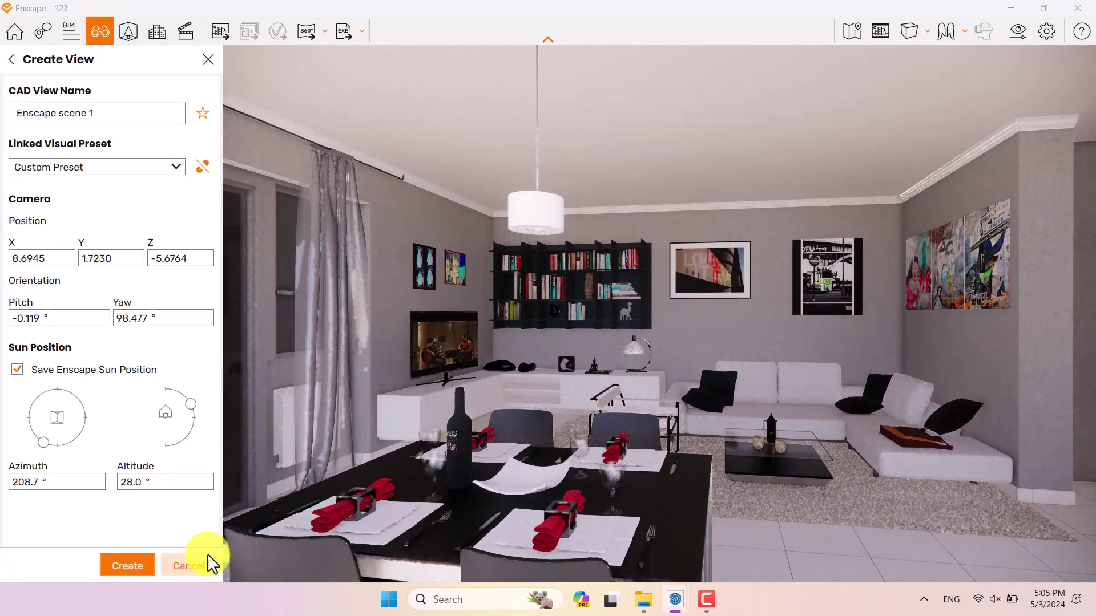
Reframe the new view from beside the curtain and set the camera's pitch to 0° and yaw to 56°.
right_drag(613, 368, 613, 368)
drag(611, 368, 613, 368)
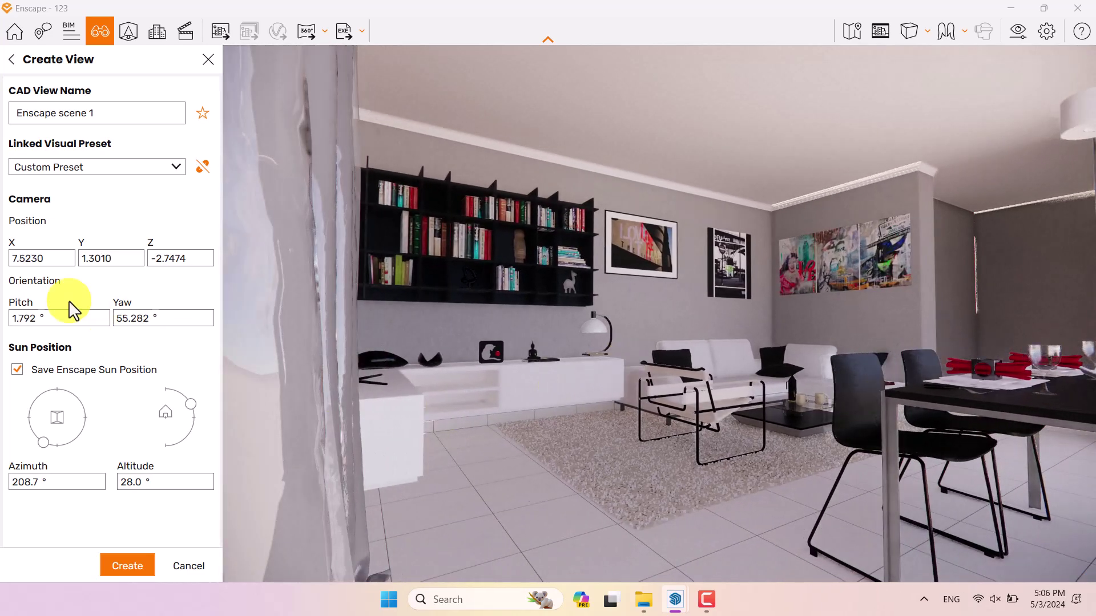
double_click(26, 318)
text(0)
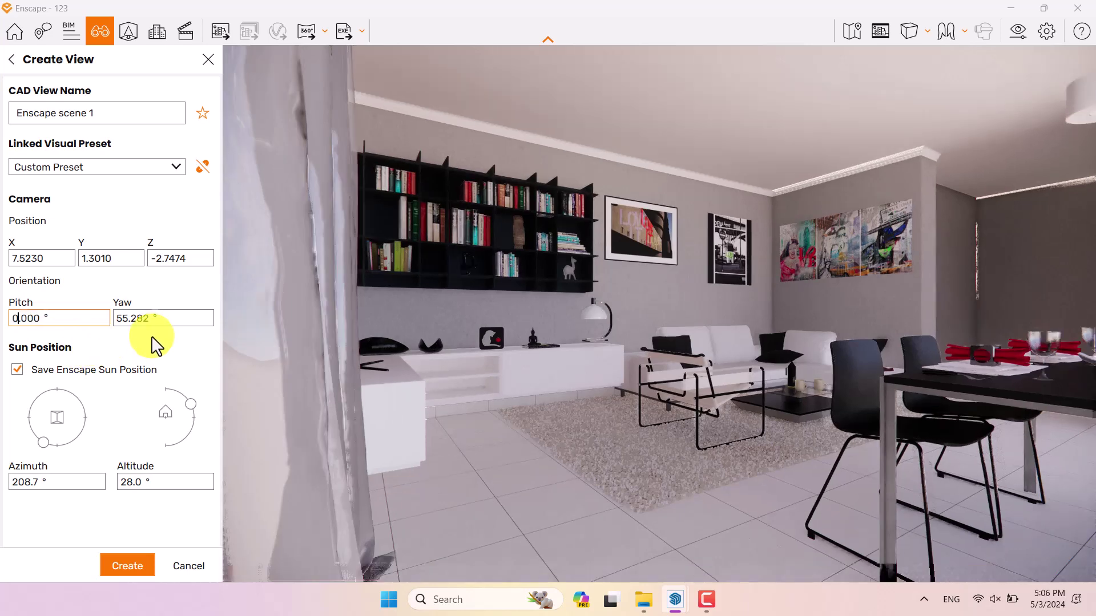
click(147, 321)
text(56)
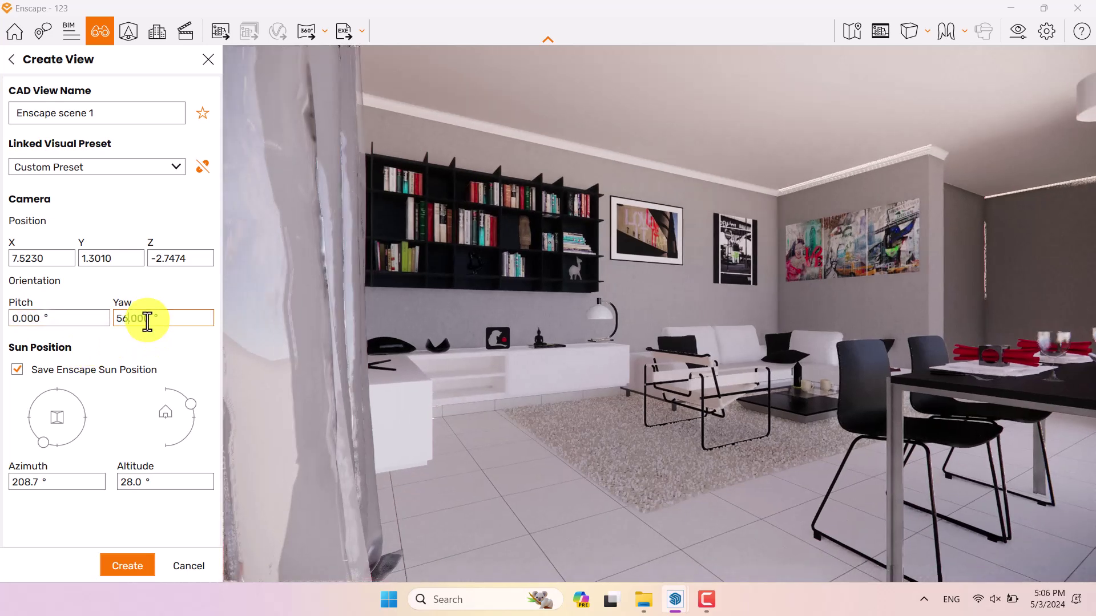
Create the view without a linked visual preset, with the sun at azimuth 202.6° and altitude 12.6°.
click(202, 169)
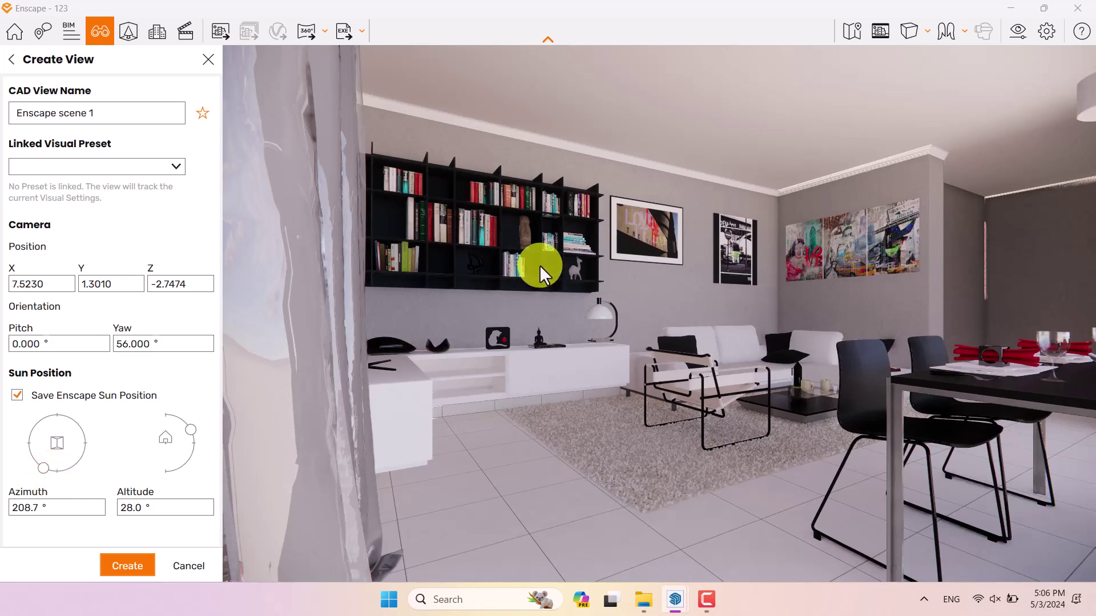
shift+right_drag(539, 265, 537, 265)
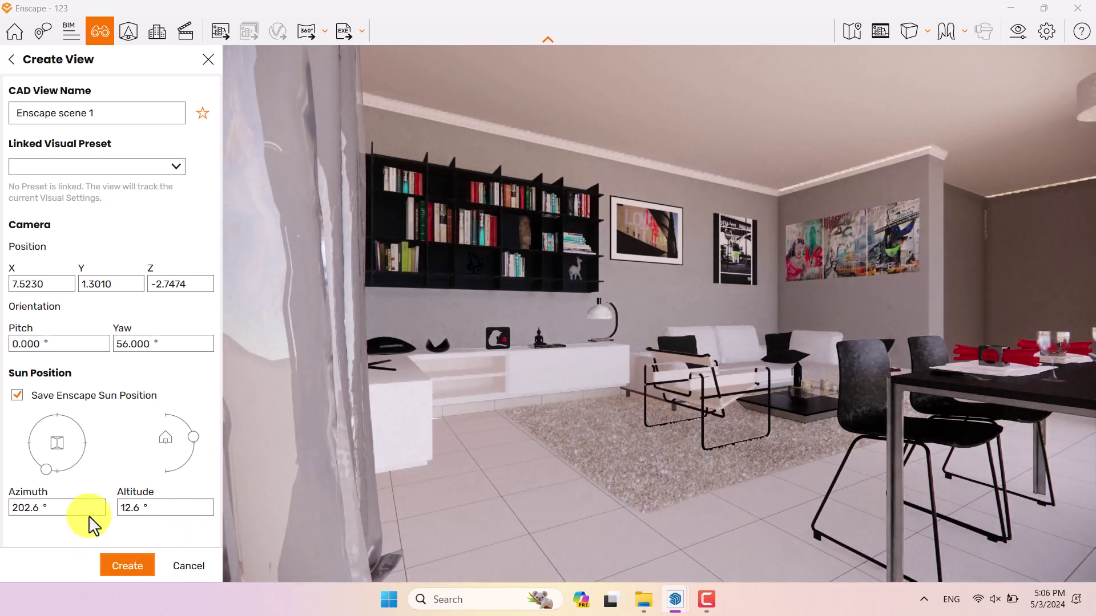
click(134, 565)
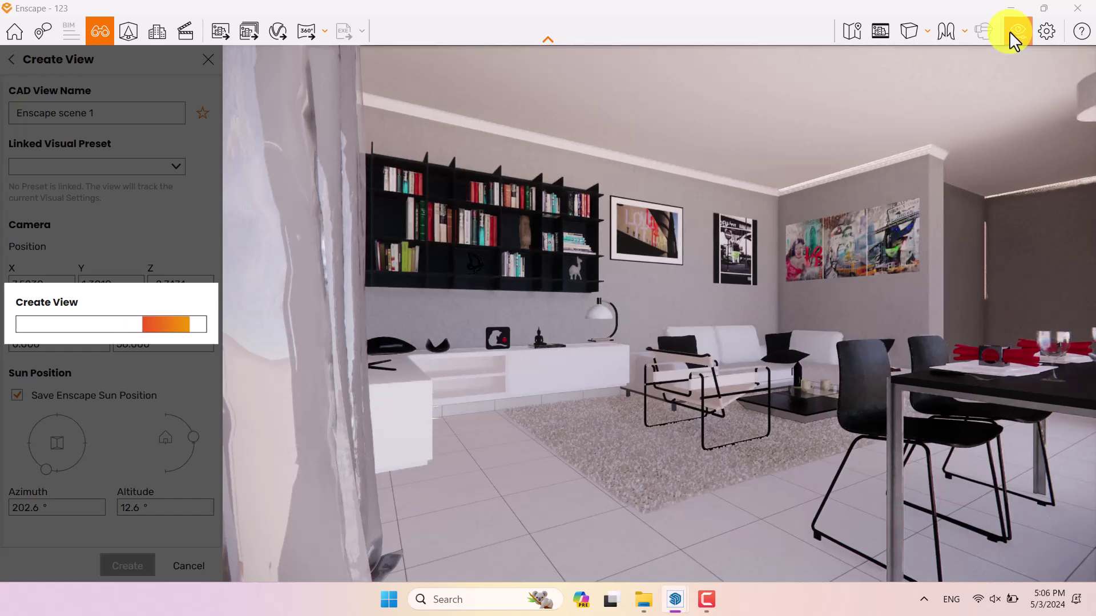
click(208, 60)
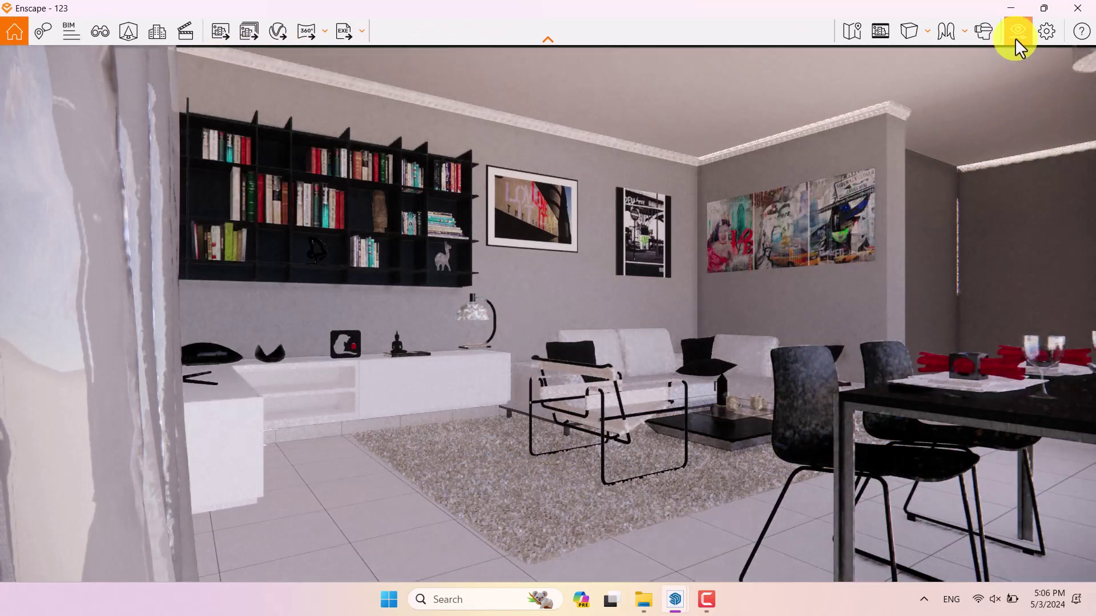
Set the sky's cloud density, variety and cirrus amount to 0% and lower the contrails in the visual settings.
click(1015, 37)
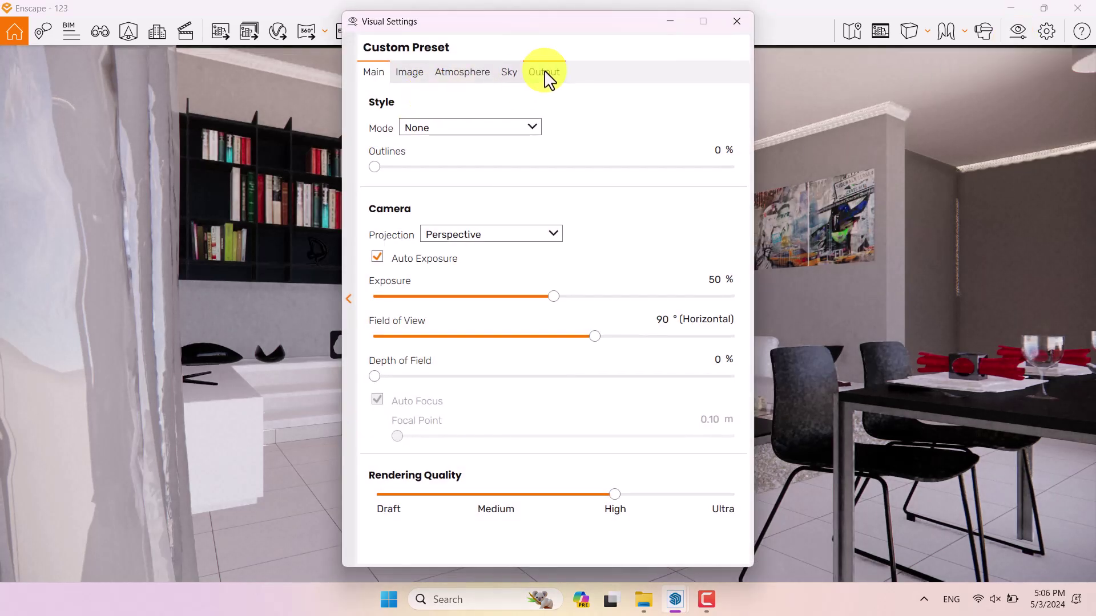
click(508, 74)
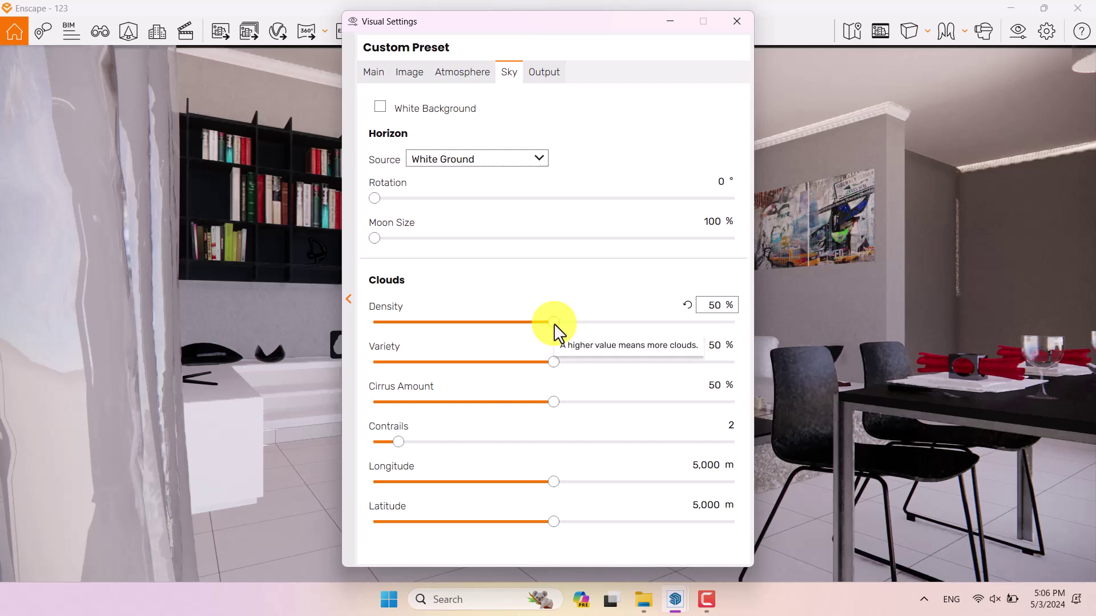
drag(553, 322, 283, 323)
drag(551, 363, 295, 362)
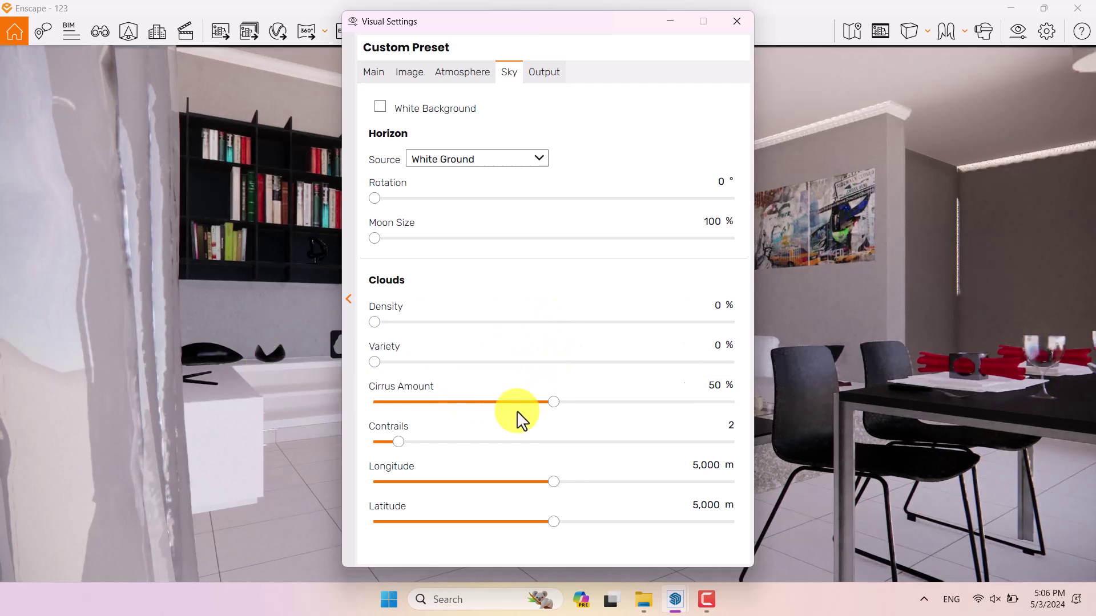
drag(552, 402, 326, 414)
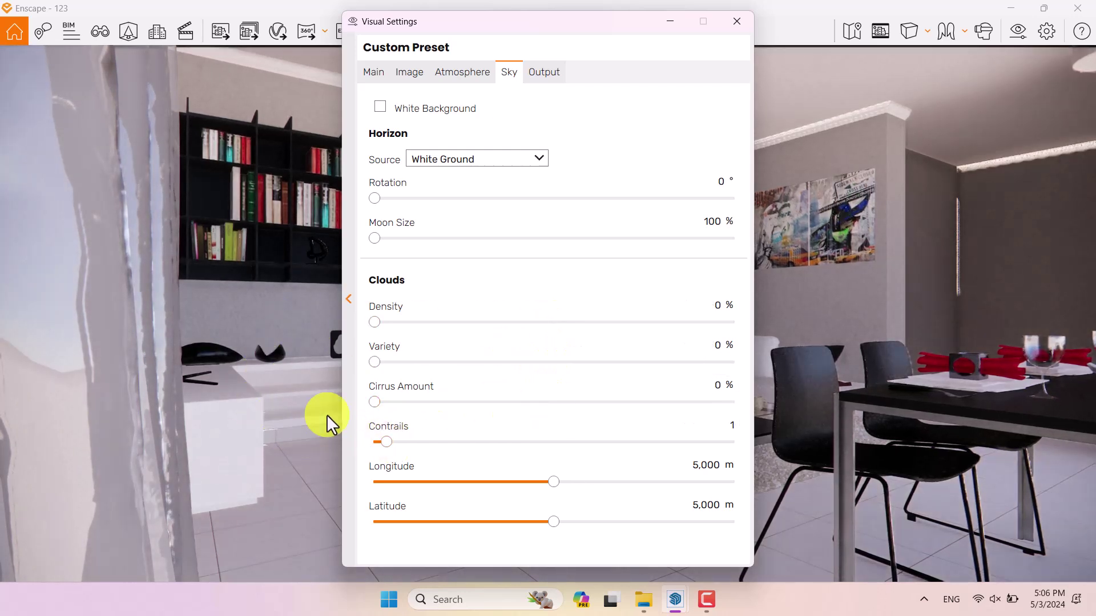
click(736, 21)
Adjust the time of day so low, warm sunlight falls across the living room's bookshelf, sofa and rug.
mouse_move(772, 337)
mouse_down()
mouse_move(729, 340)
mouse_move(761, 341)
mouse_up()
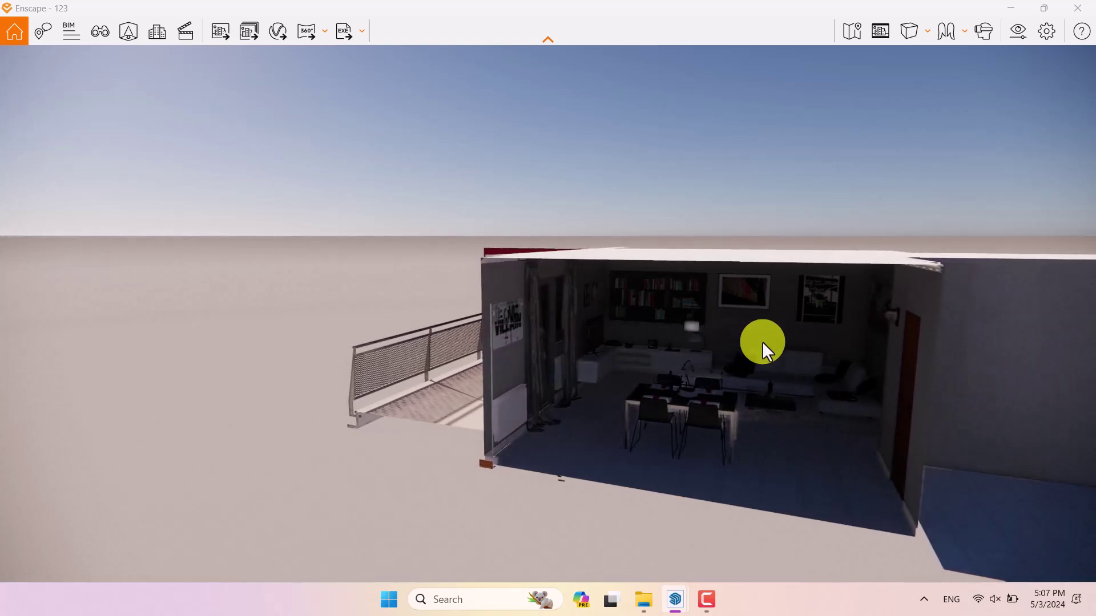
shift+right_drag(617, 341, 768, 385)
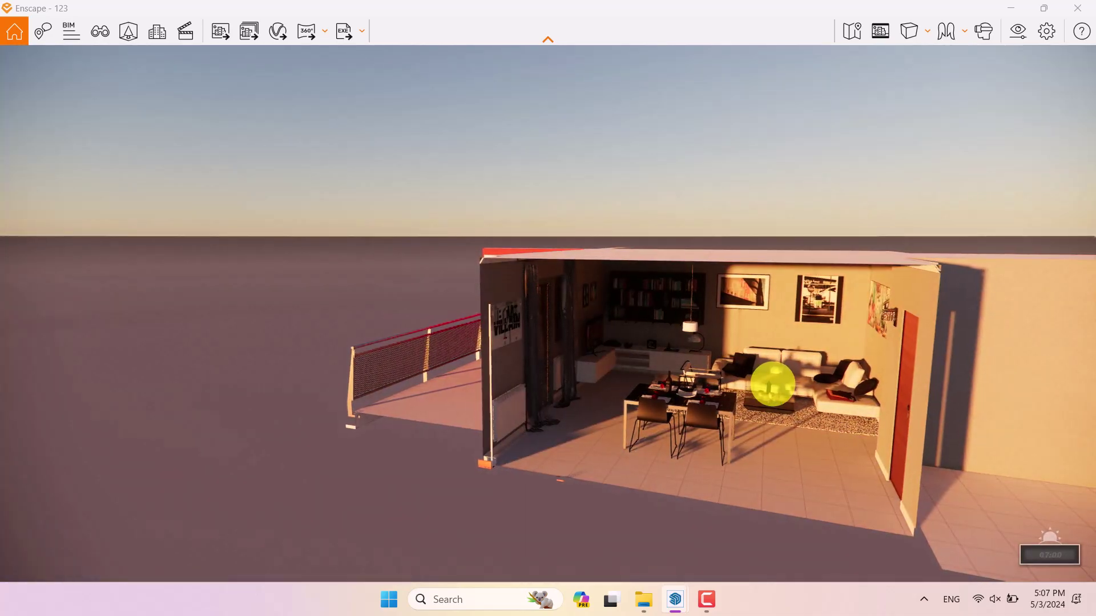
scroll(772, 385, up, 6)
scroll(772, 384, down, 3)
drag(772, 384, 771, 383)
scroll(773, 384, up, 3)
key(i)
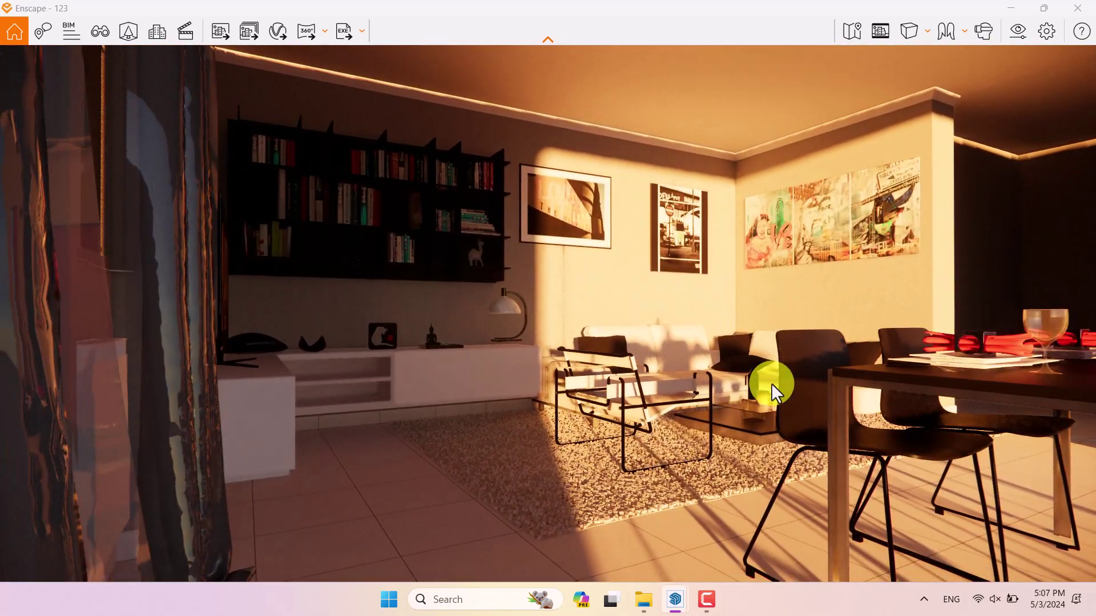
key(i)
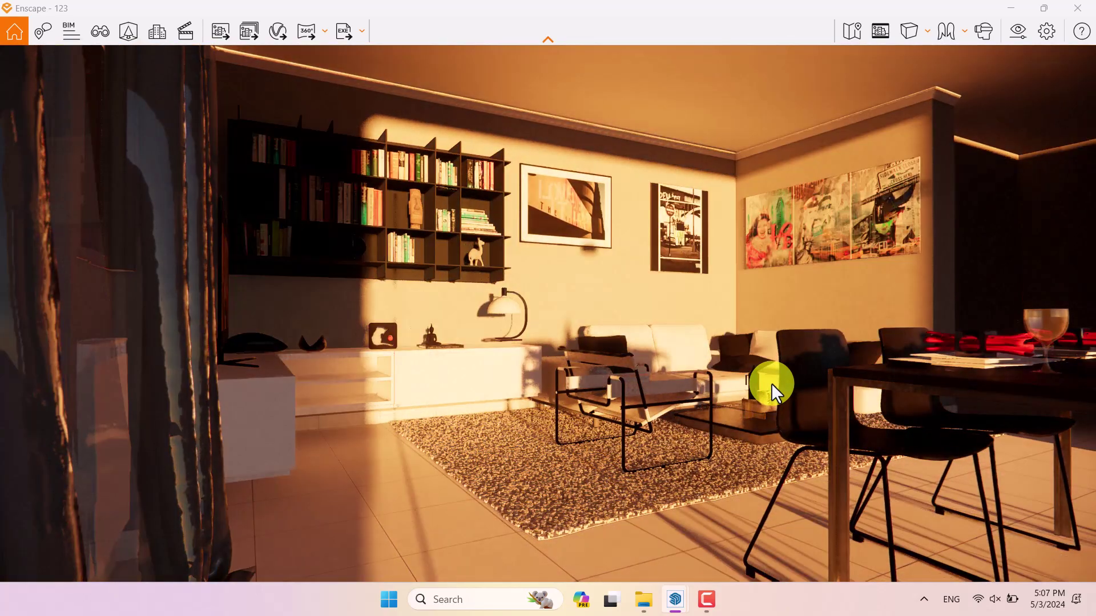
Raise the camera slightly in the living room and switch the projection to Two-Point.
key(w)
key(e)
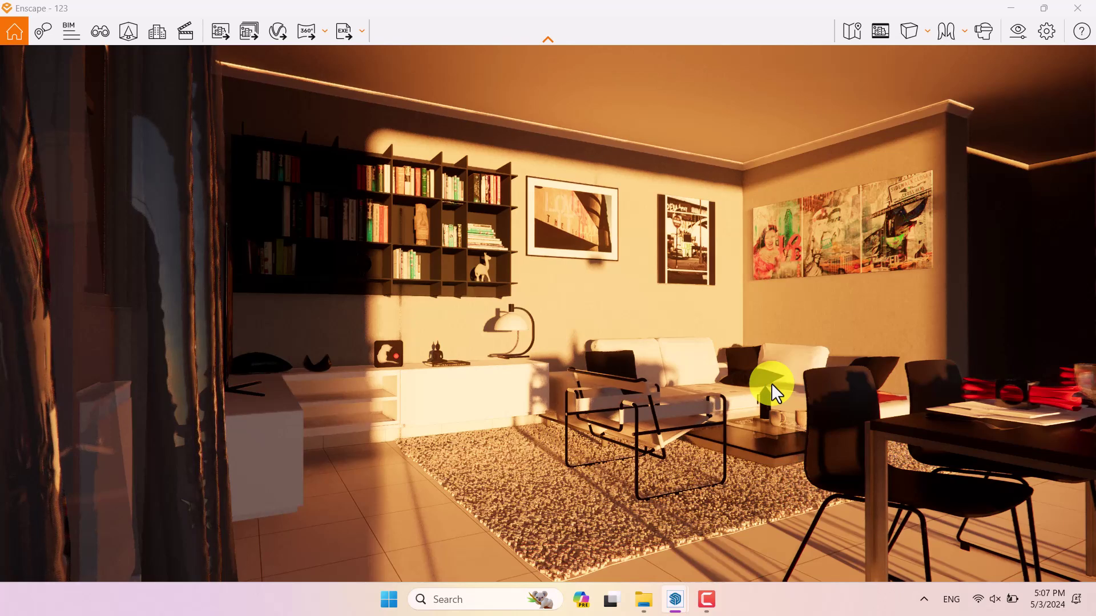
click(912, 34)
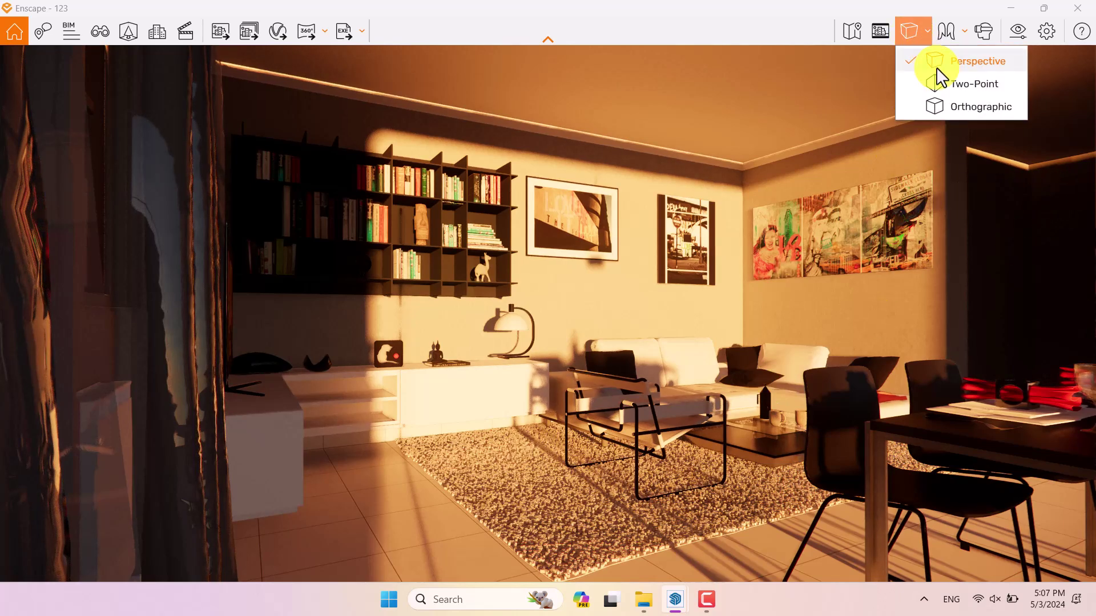
click(924, 85)
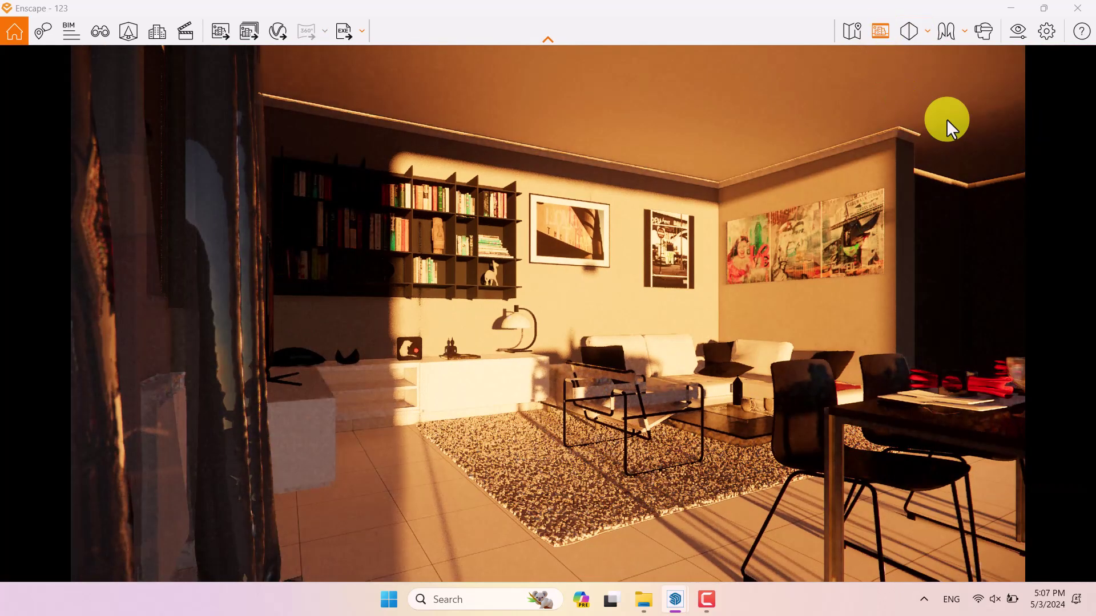
Set the sun brightness to 0% in the atmosphere's illumination settings.
click(1015, 35)
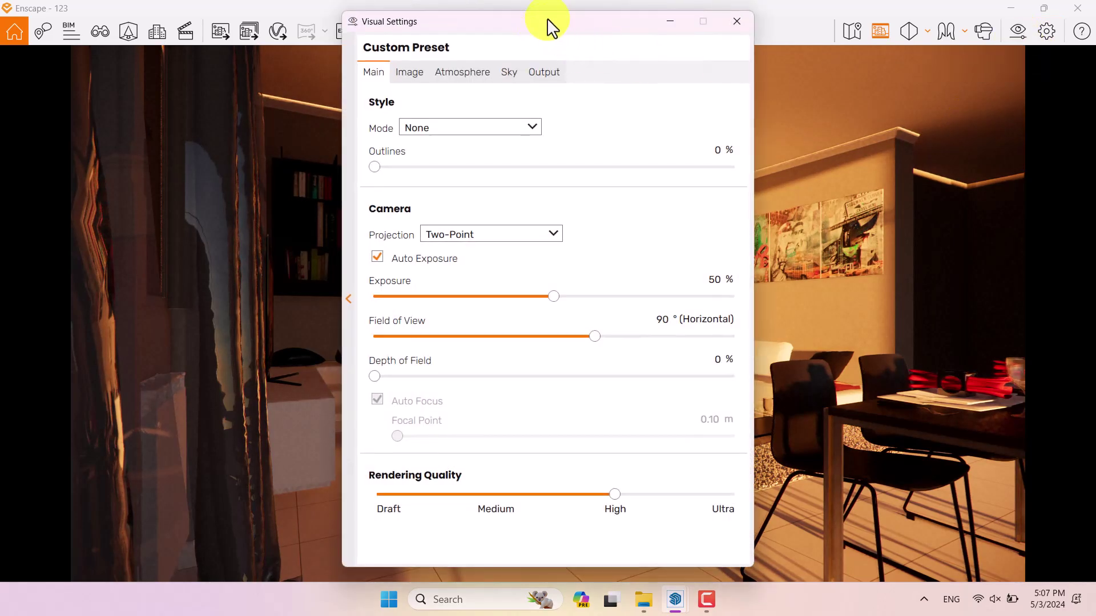
drag(547, 24, 226, 23)
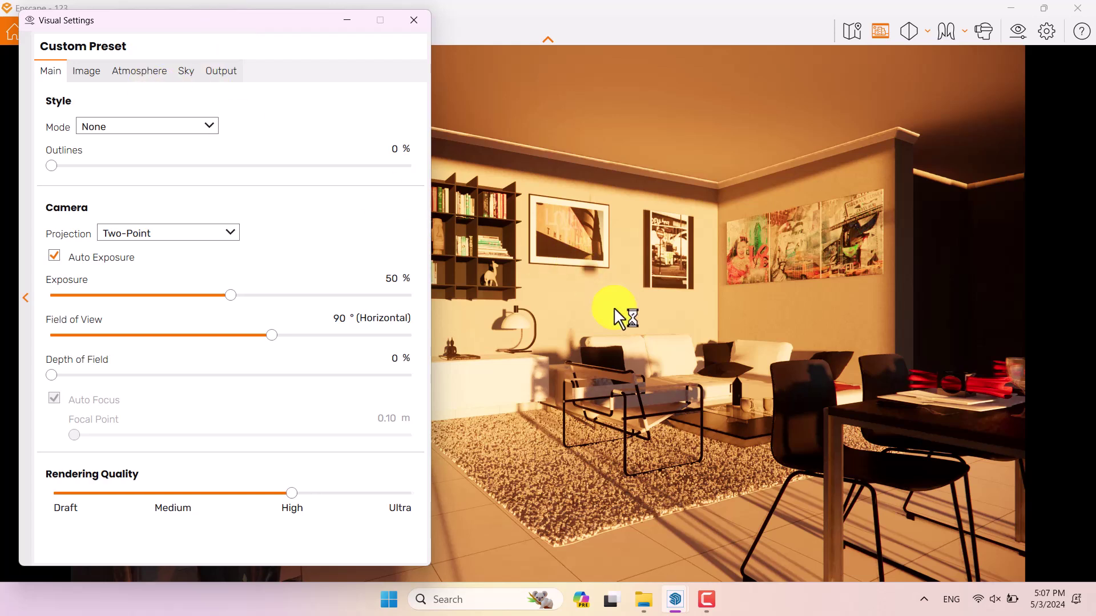
click(143, 73)
drag(112, 278, 50, 268)
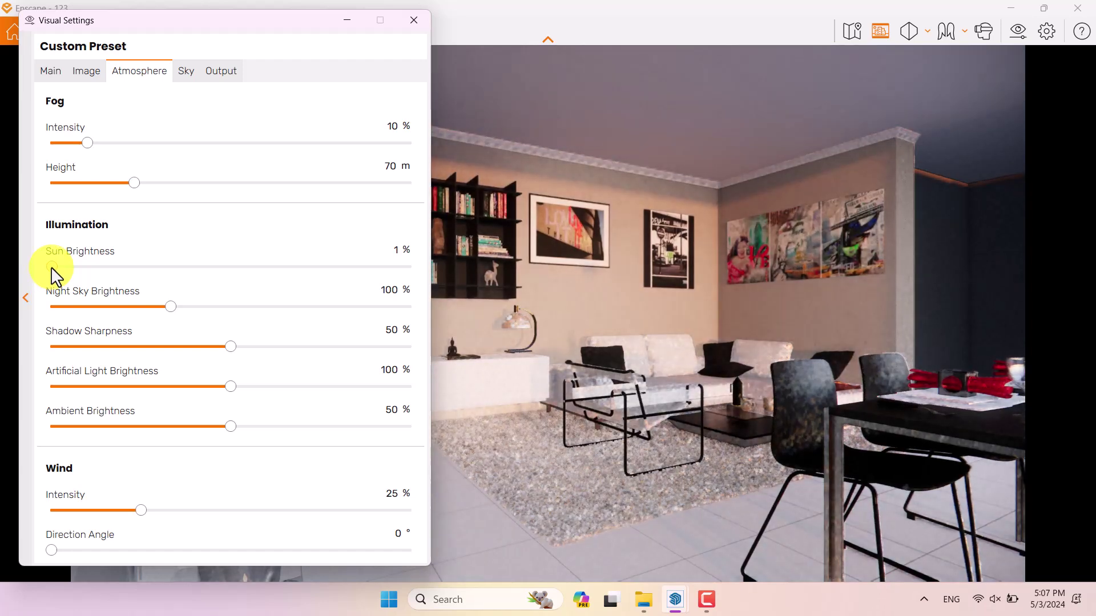
click(406, 250)
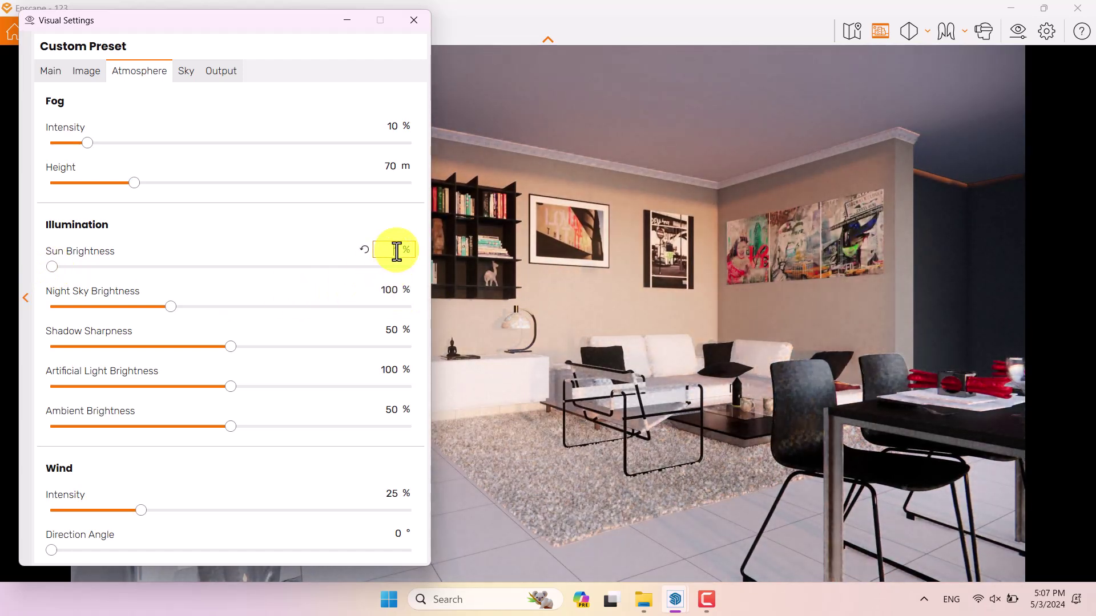
text(0)
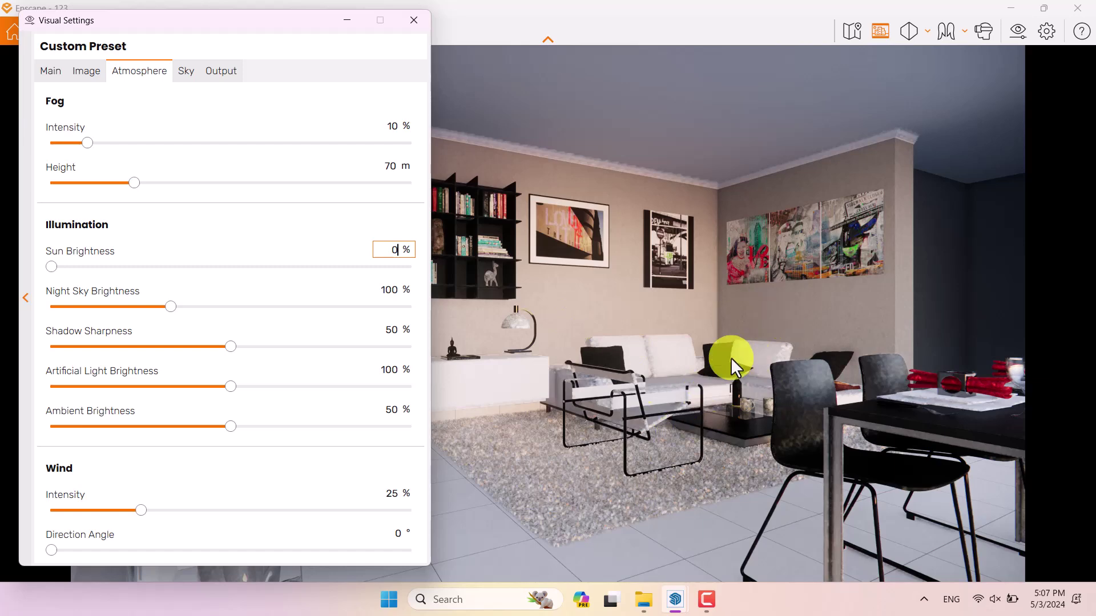
Narrow the camera's horizontal field of view to 60°.
click(50, 71)
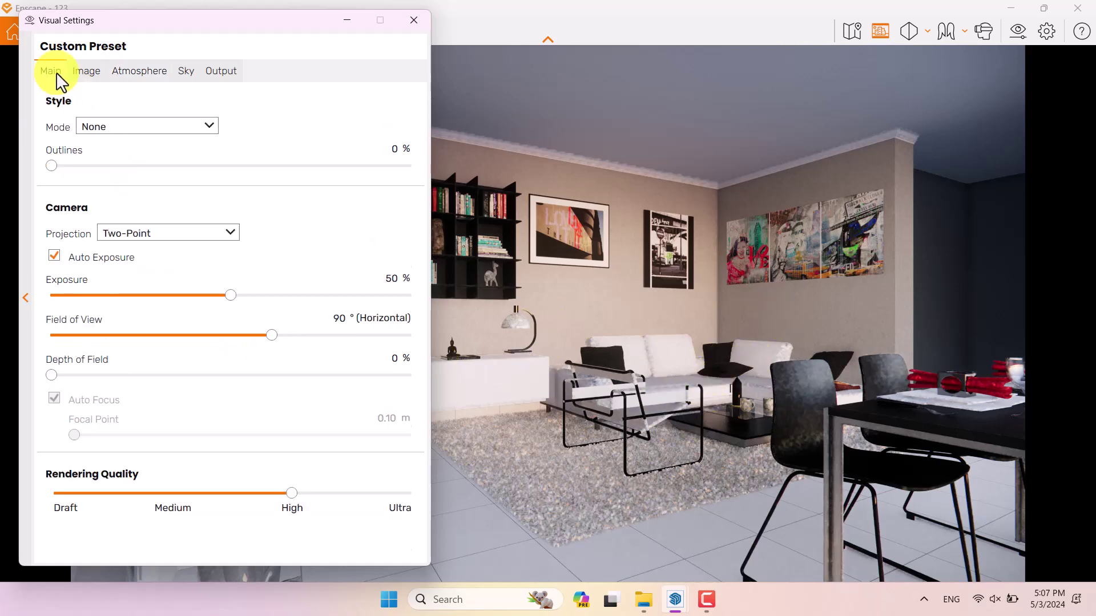
drag(269, 334, 186, 334)
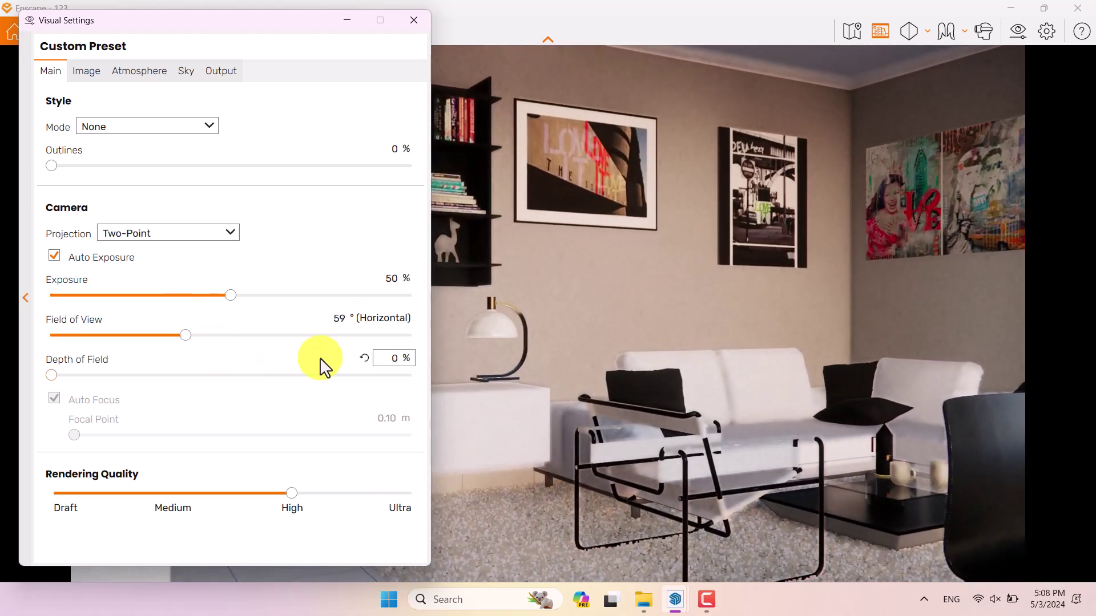
key(Return)
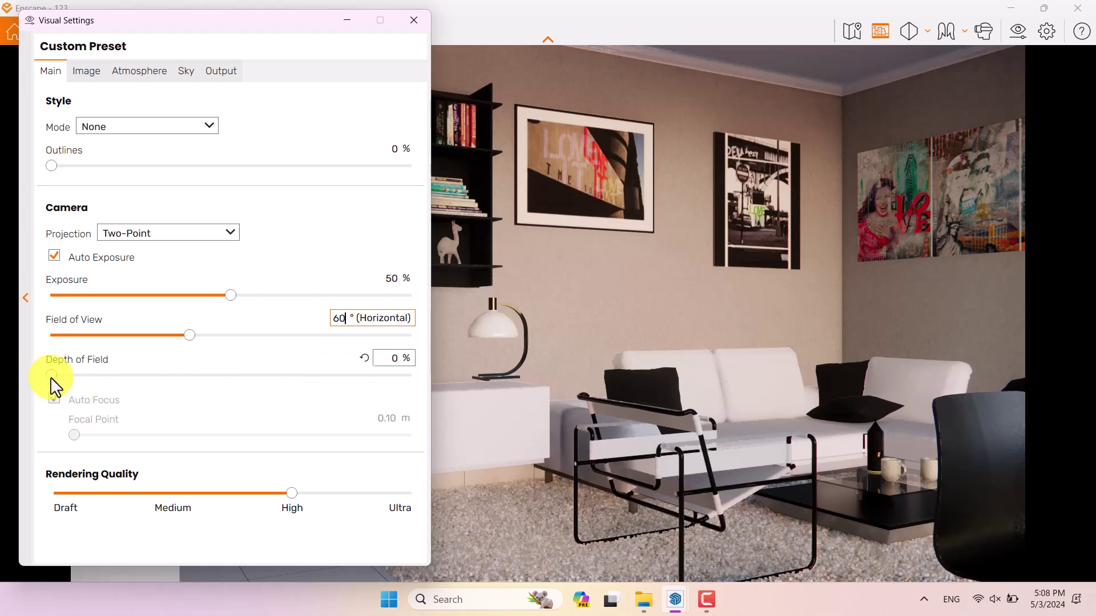
Turn off auto focus, then set the focal point to 4.50 m and the depth of field to 11%.
drag(51, 376, 142, 383)
click(54, 398)
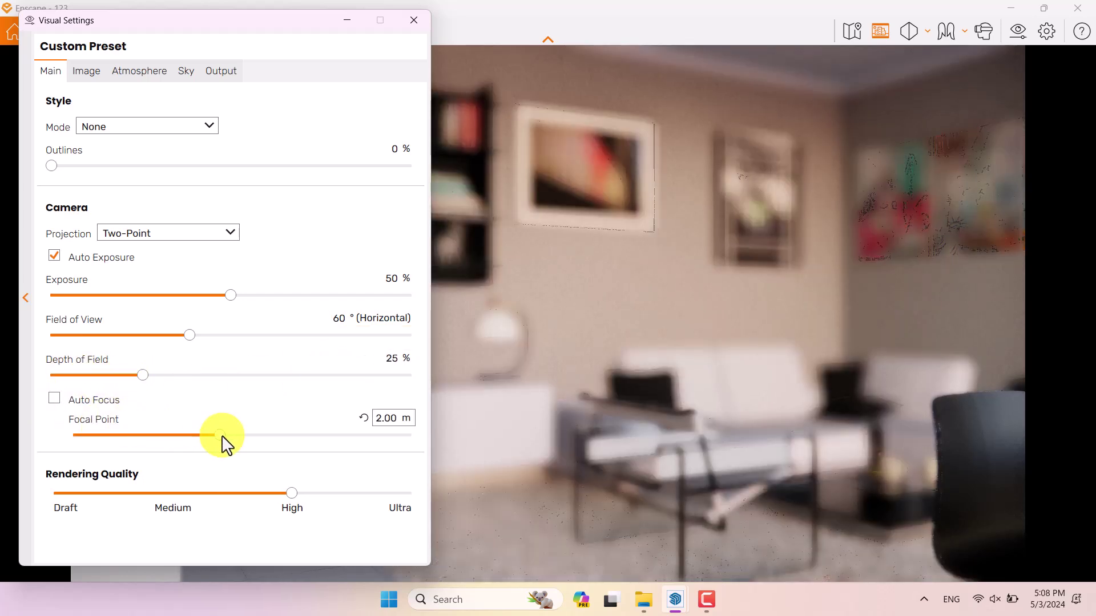
drag(220, 435, 262, 429)
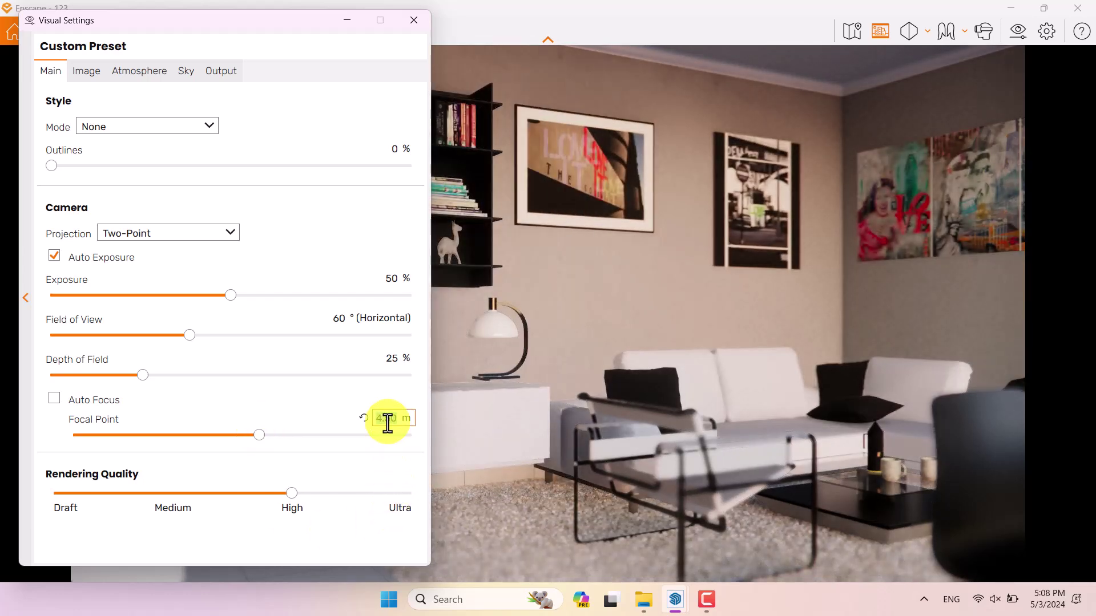
click(388, 354)
text(11)
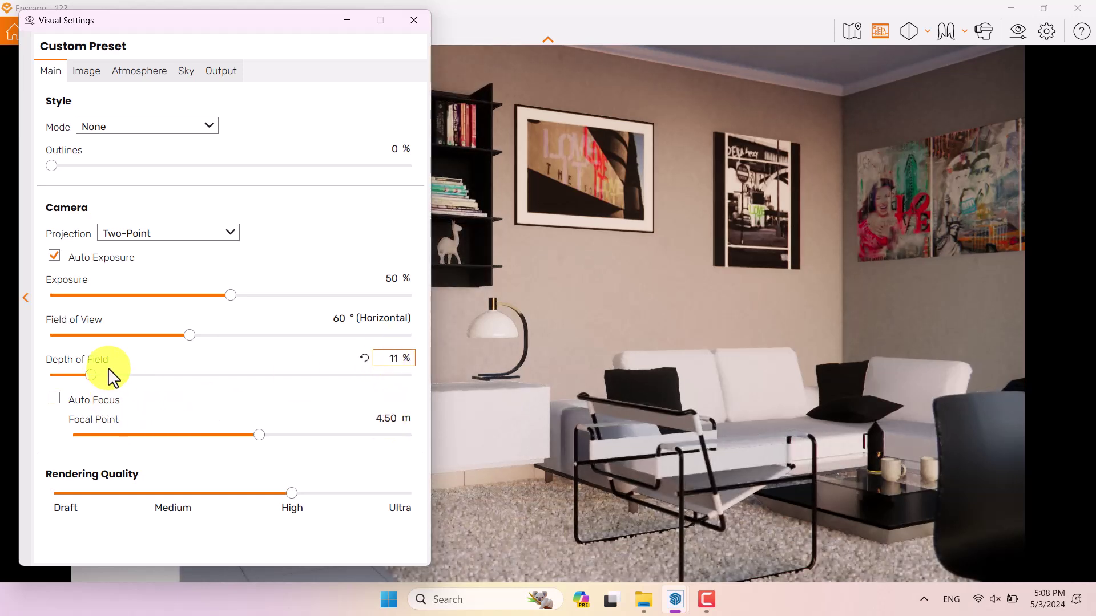
click(55, 255)
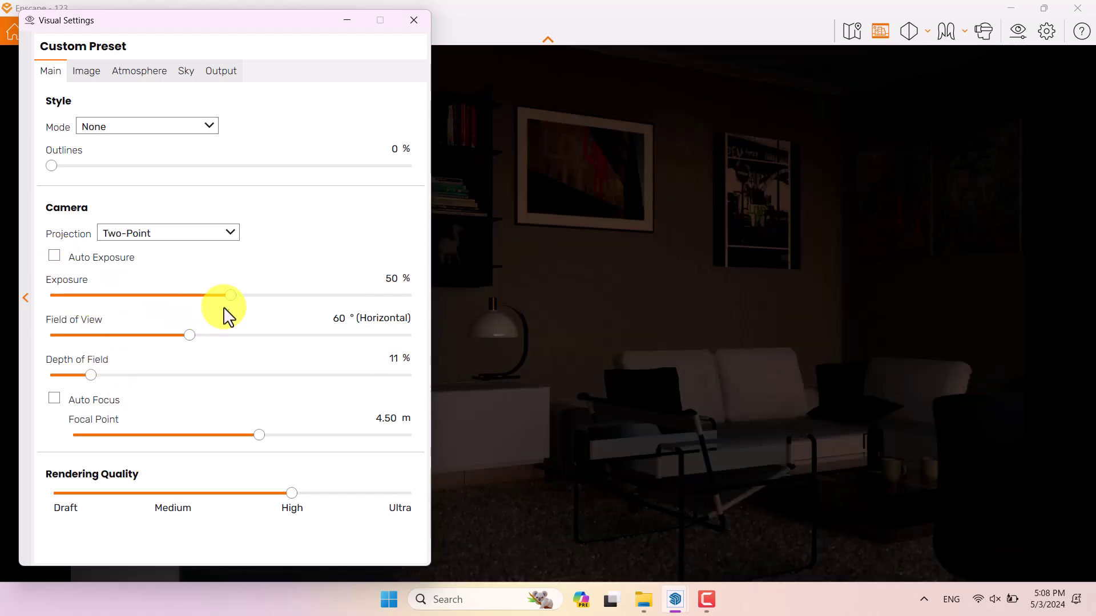
drag(231, 296, 264, 296)
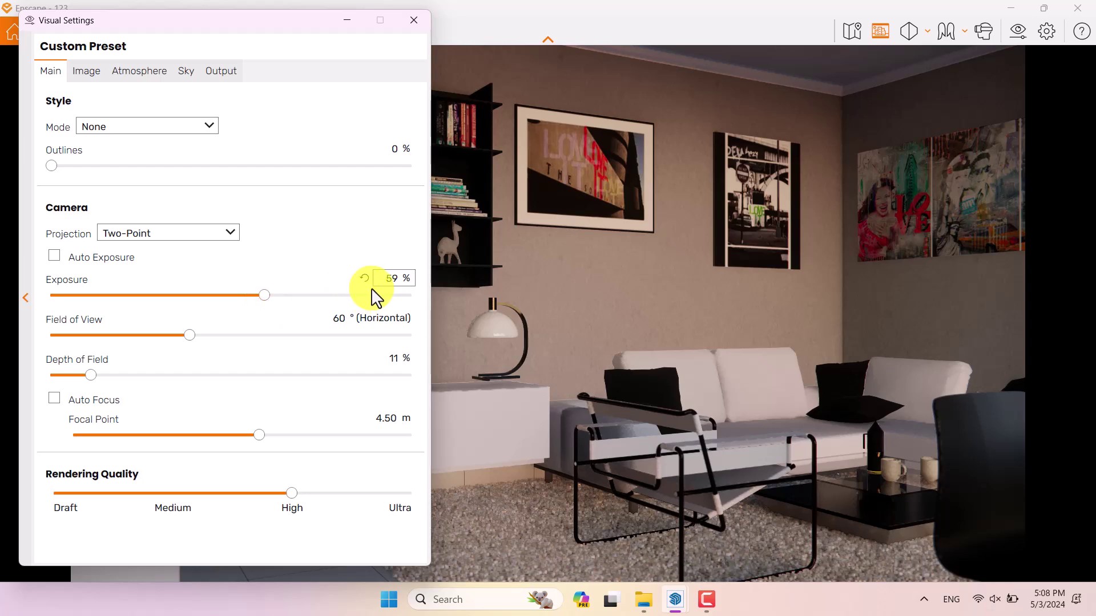
click(388, 280)
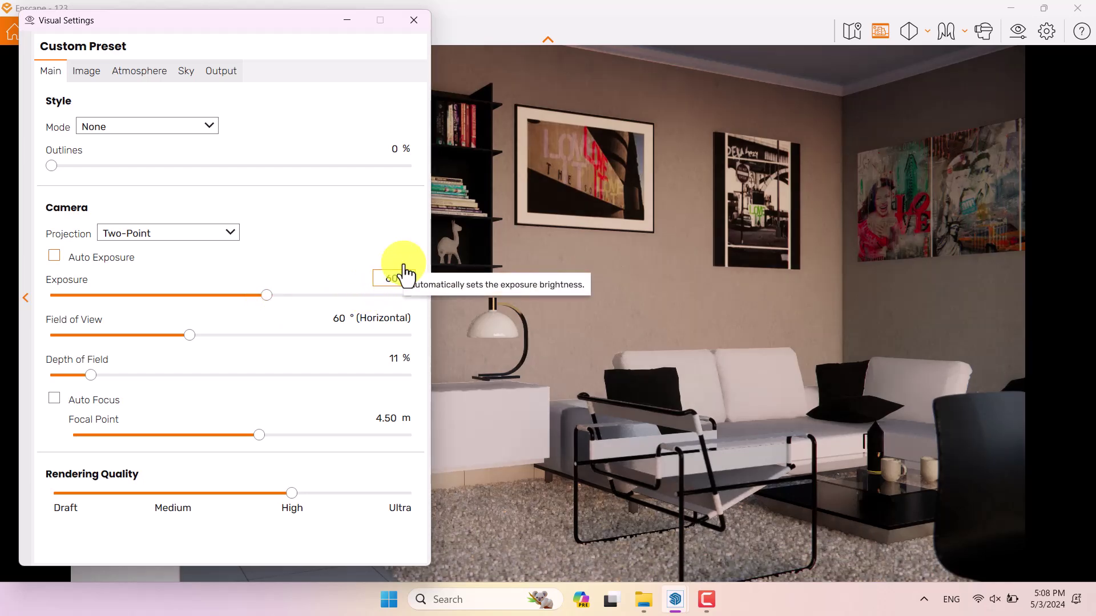
click(56, 257)
click(364, 277)
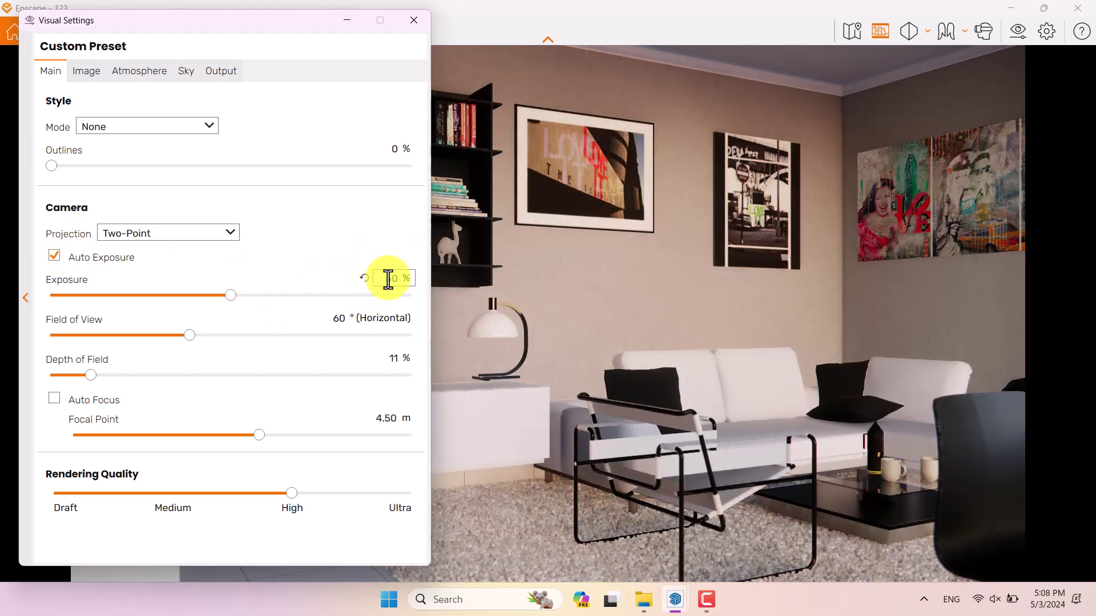
Set the camera exposure to 46% with auto exposure on, and raise the rendering quality to Ultra.
drag(231, 303, 218, 303)
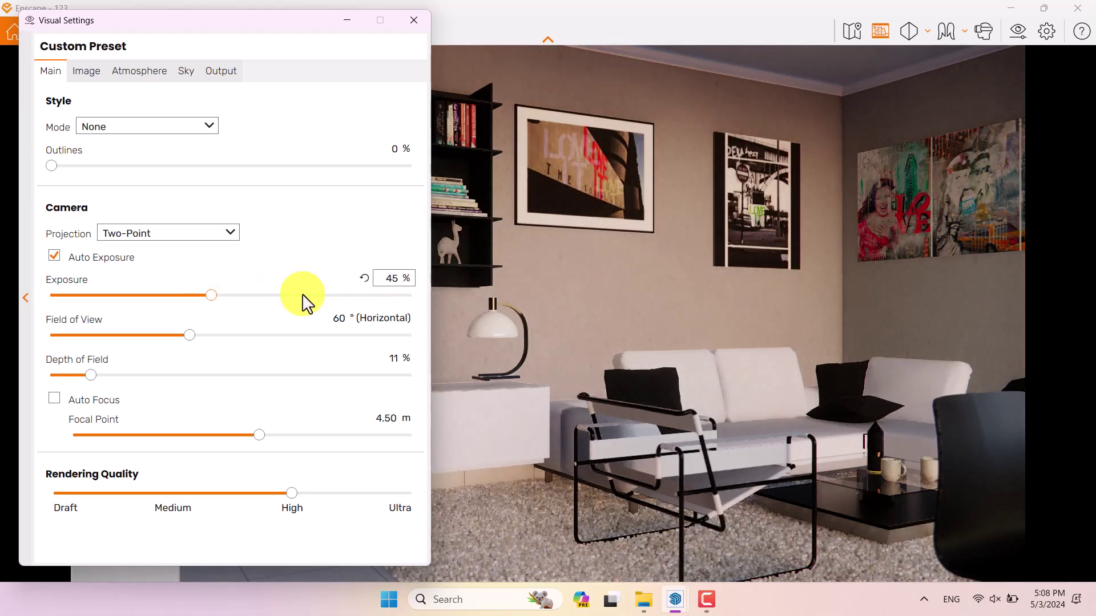
click(394, 279)
drag(293, 494, 425, 484)
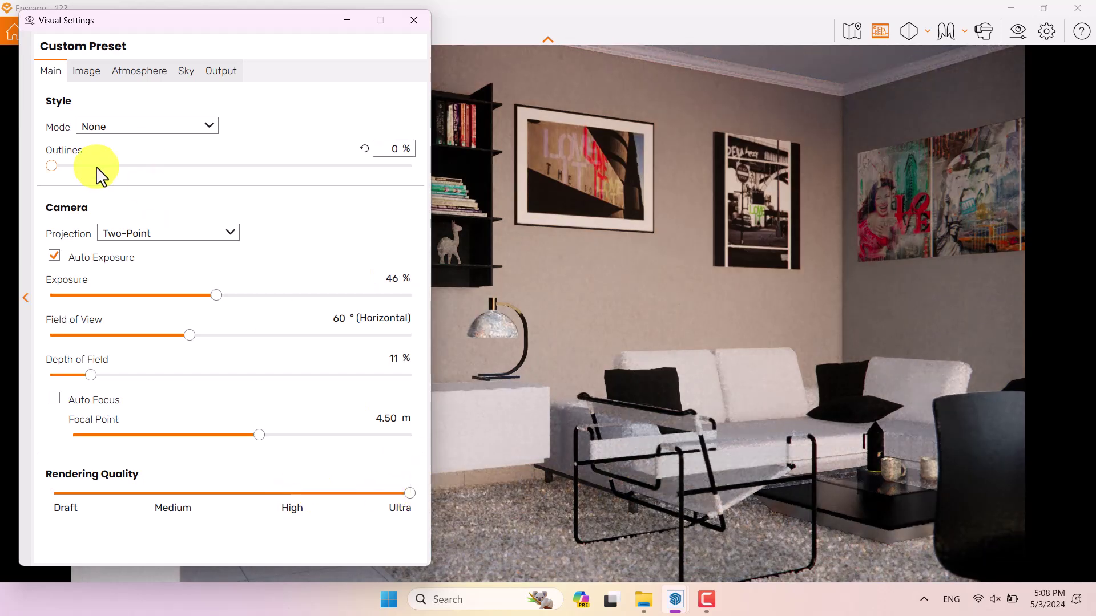
Add outlines to the living room render at 11%.
click(52, 167)
drag(72, 167, 106, 166)
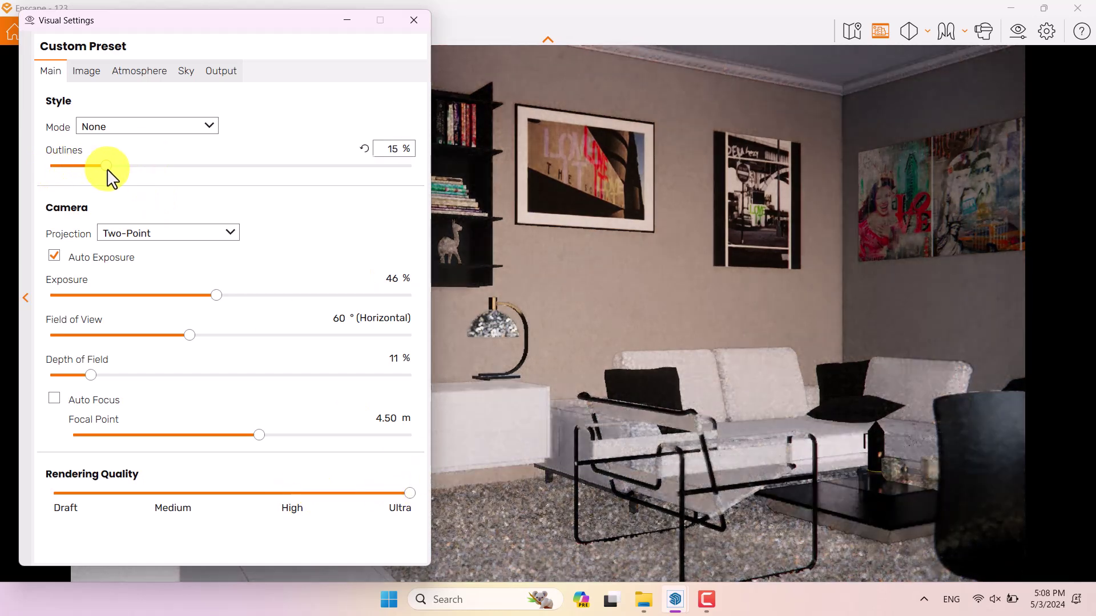
text(1)
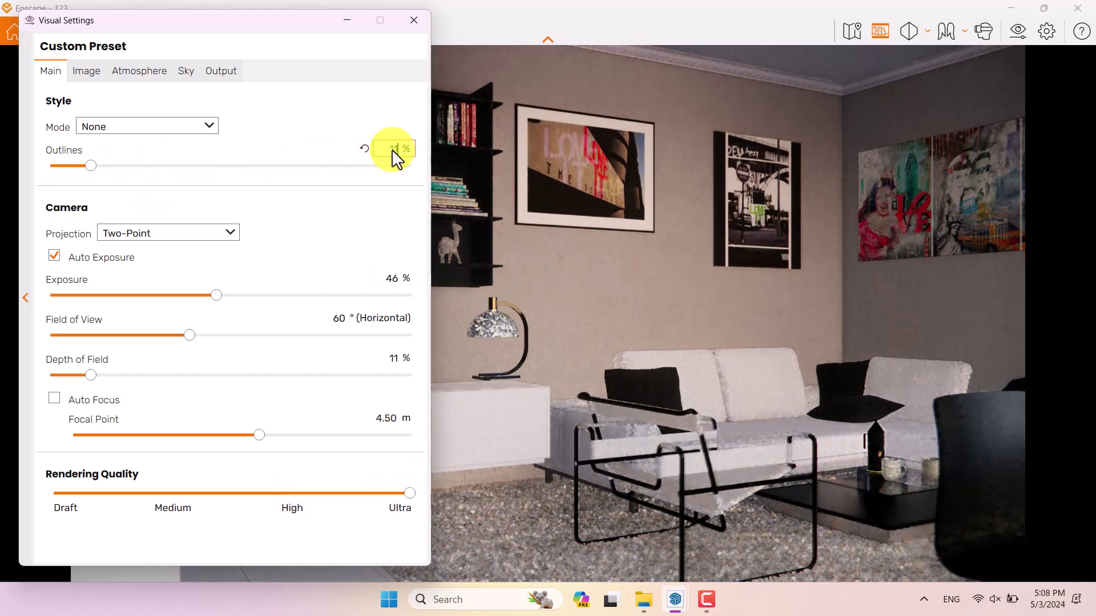
Enable Auto Contrast in the image corrections and set the saturation to 116%.
click(86, 72)
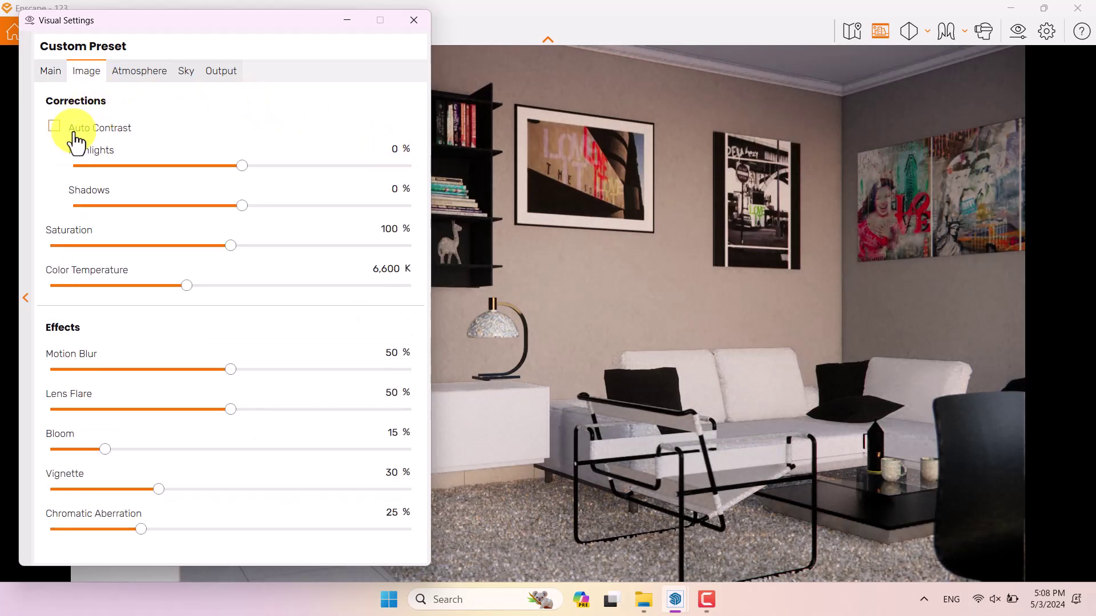
click(74, 133)
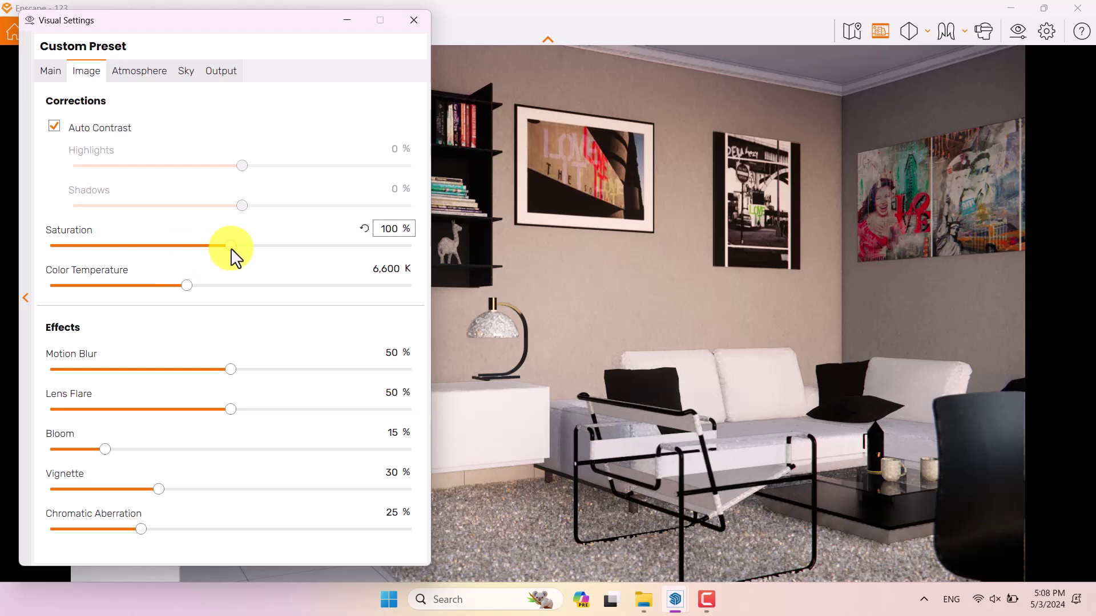
drag(232, 250, 252, 250)
click(400, 232)
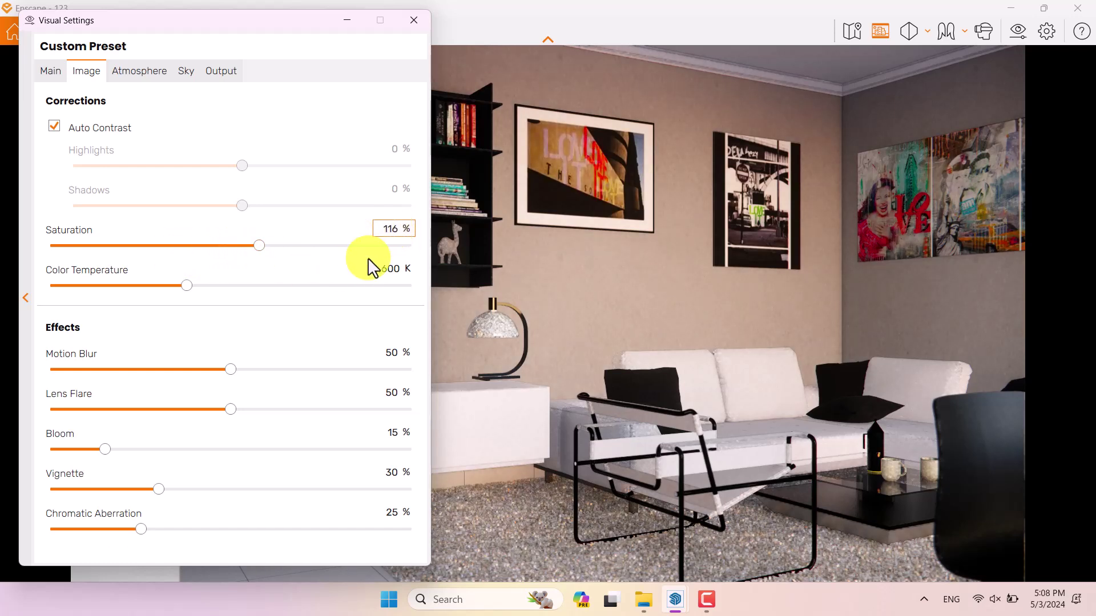
Set the image's color temperature to 5,200 K for a warmer look.
drag(188, 286, 170, 285)
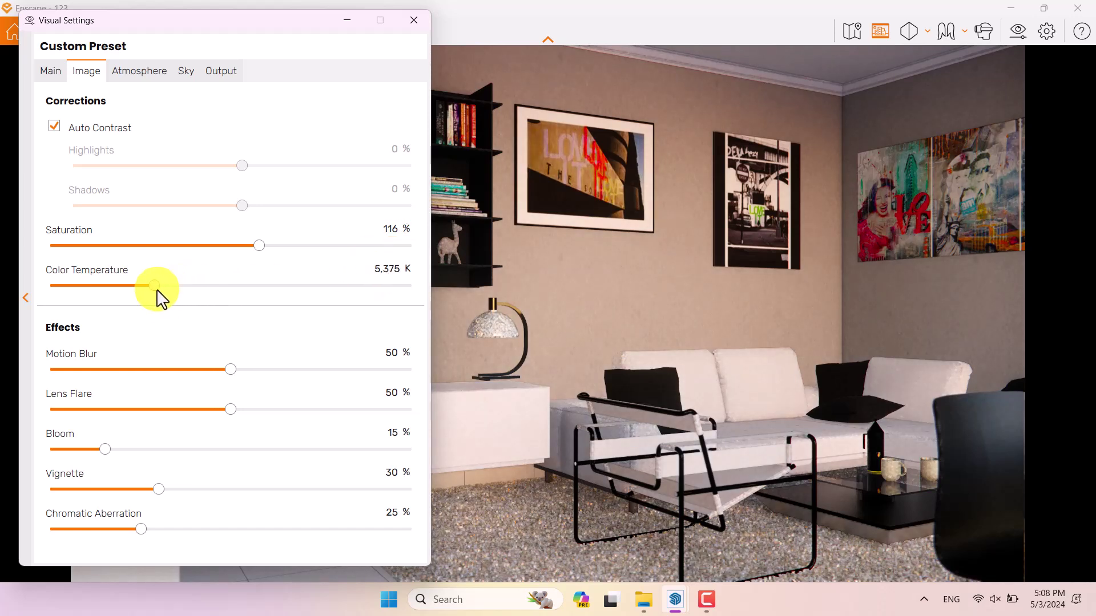
click(399, 269)
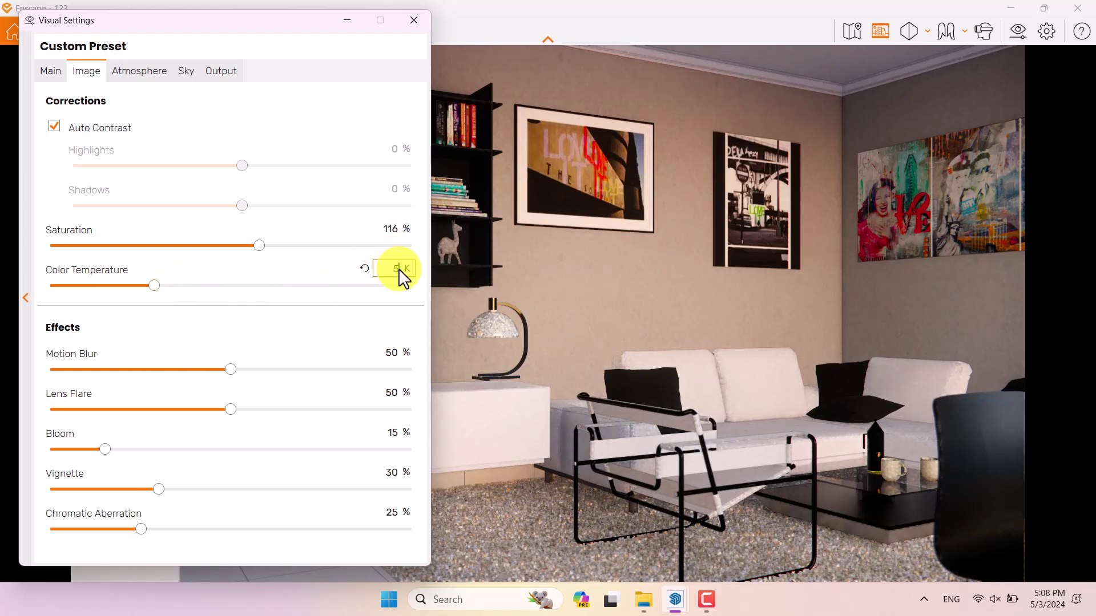
text(5,200)
key(Return)
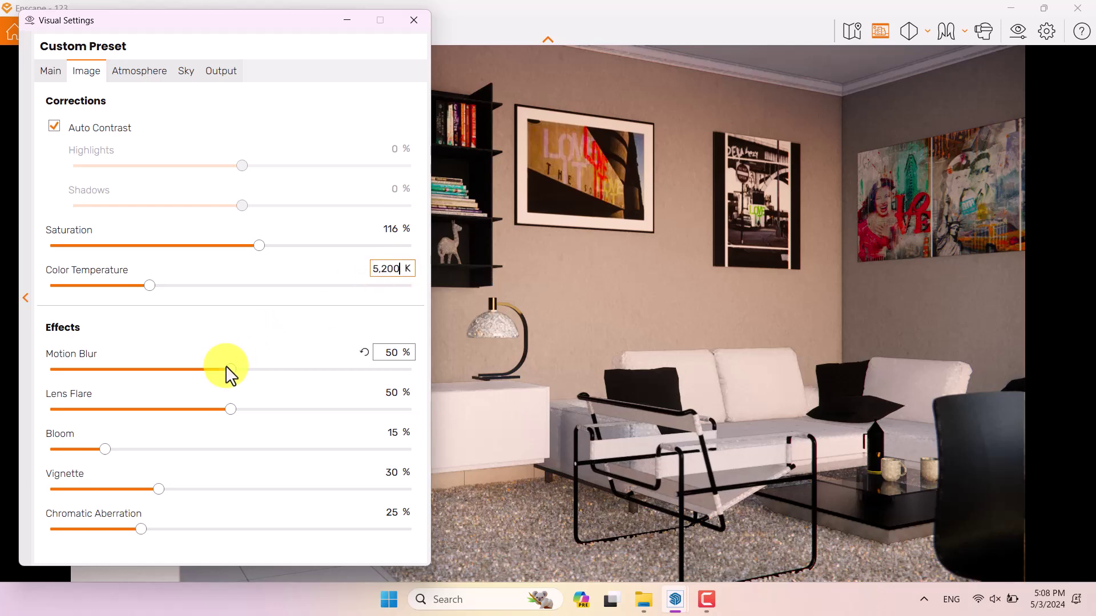
Set the motion blur, bloom and lens flare effects to 0%.
drag(228, 370, 72, 393)
click(389, 433)
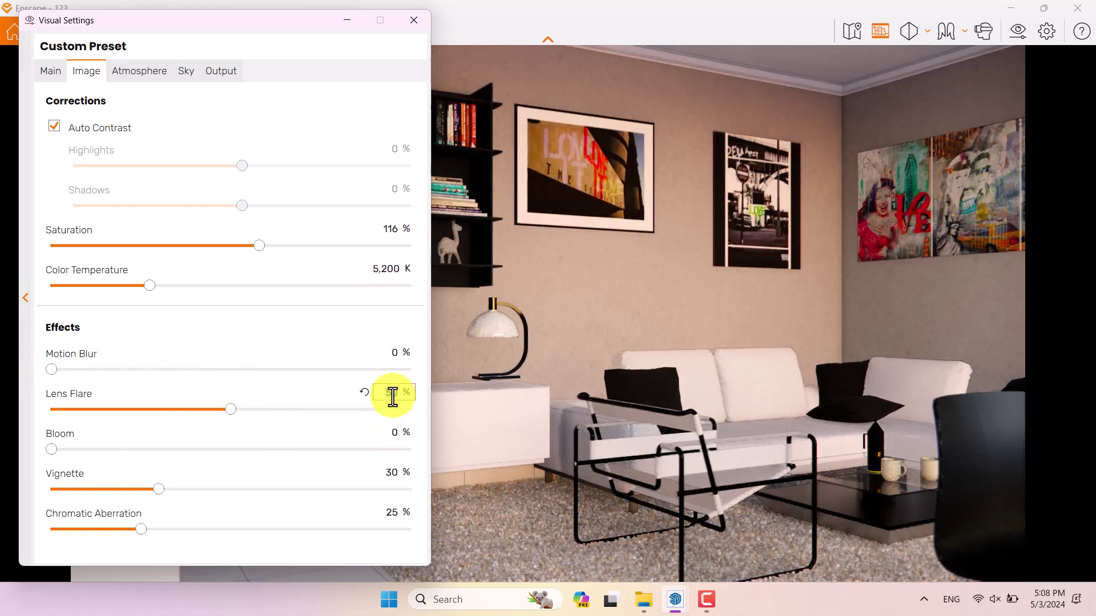
text(0)
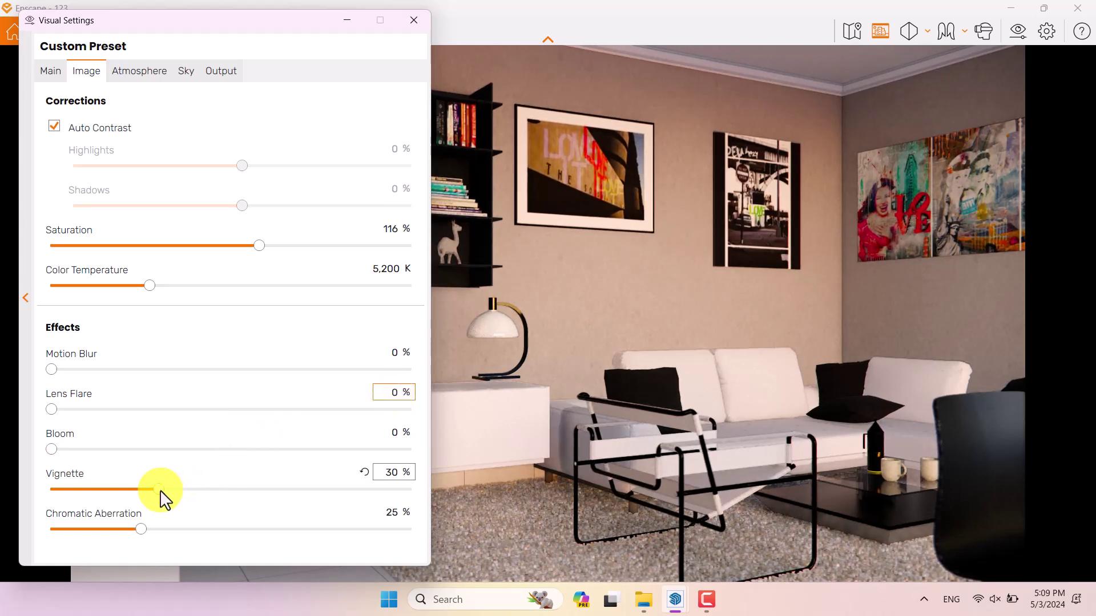
Set the vignette effect to 54% and the chromatic aberration to 0%.
drag(160, 492, 206, 495)
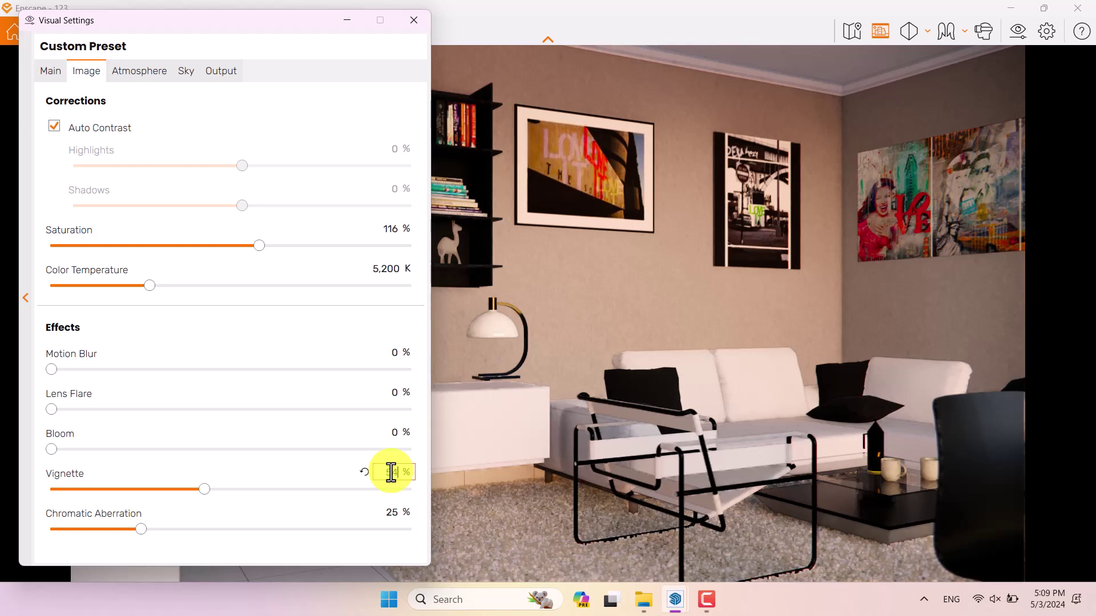
text(54)
text(0)
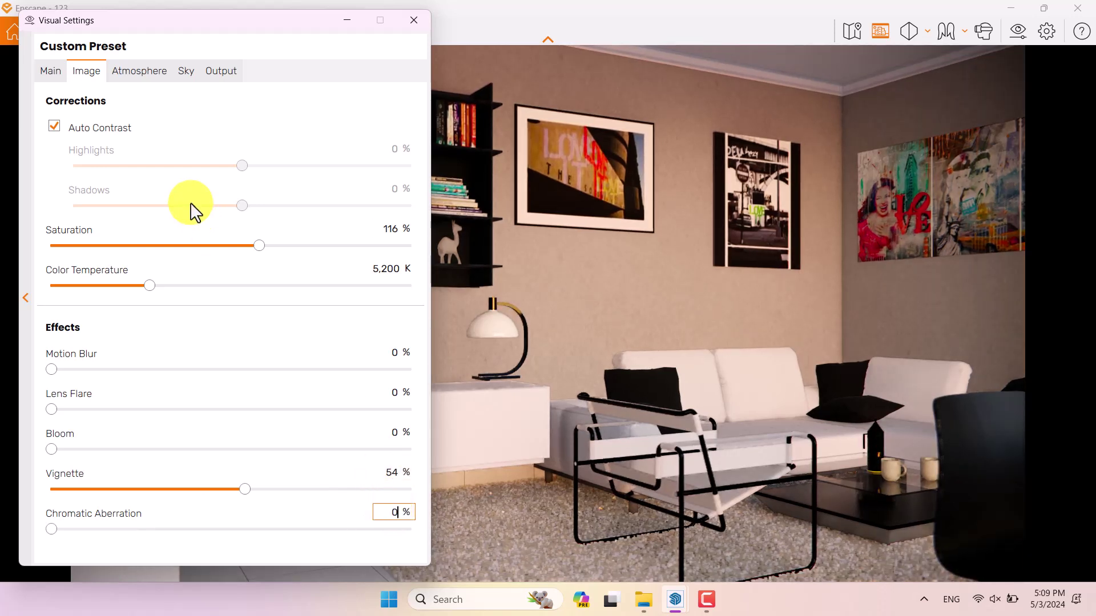
In the atmosphere settings, set the fog intensity and the shadow sharpness to 0%.
click(140, 71)
drag(89, 141, 10, 142)
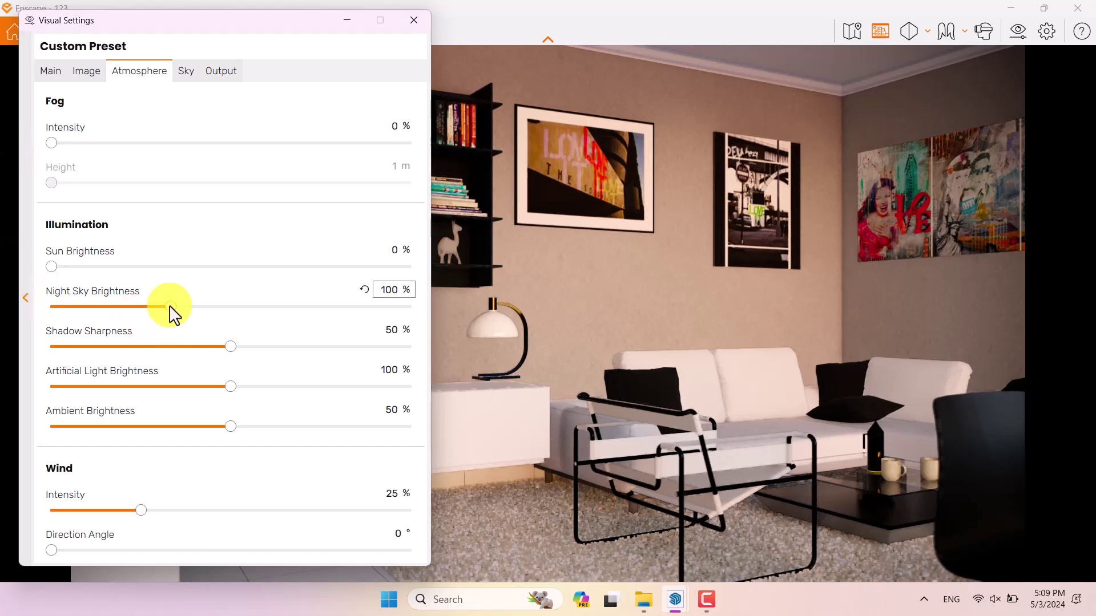
mouse_move(171, 313)
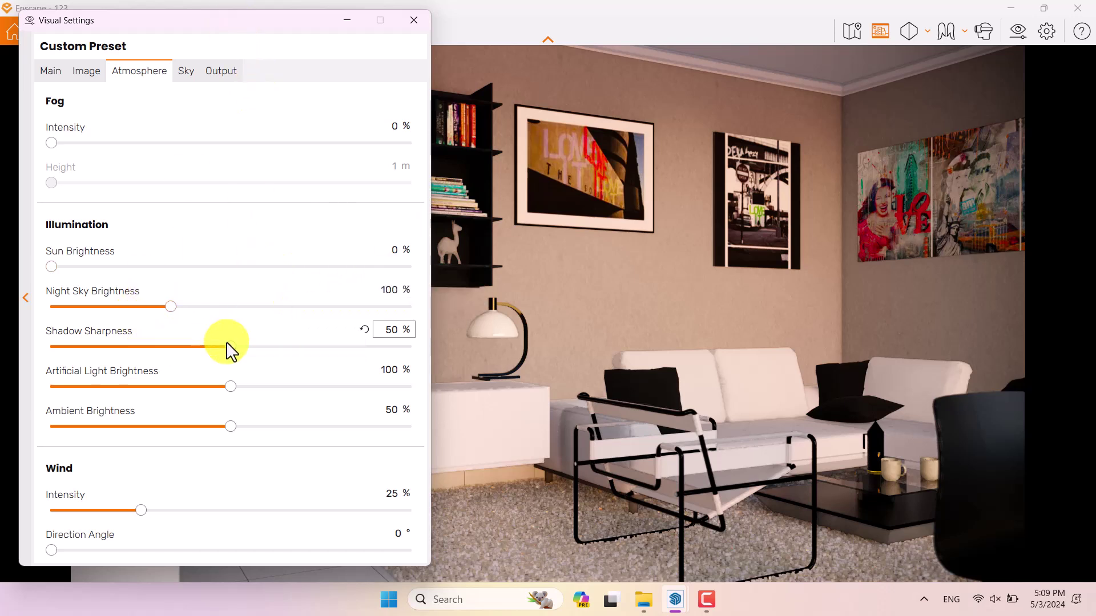
mouse_move(227, 345)
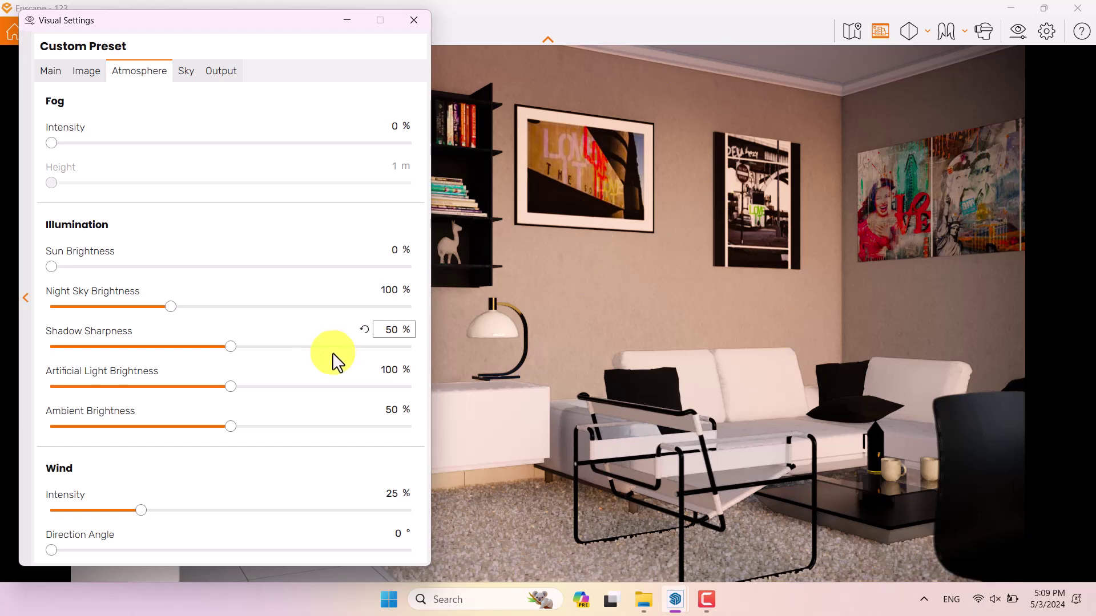
drag(230, 346, 6, 351)
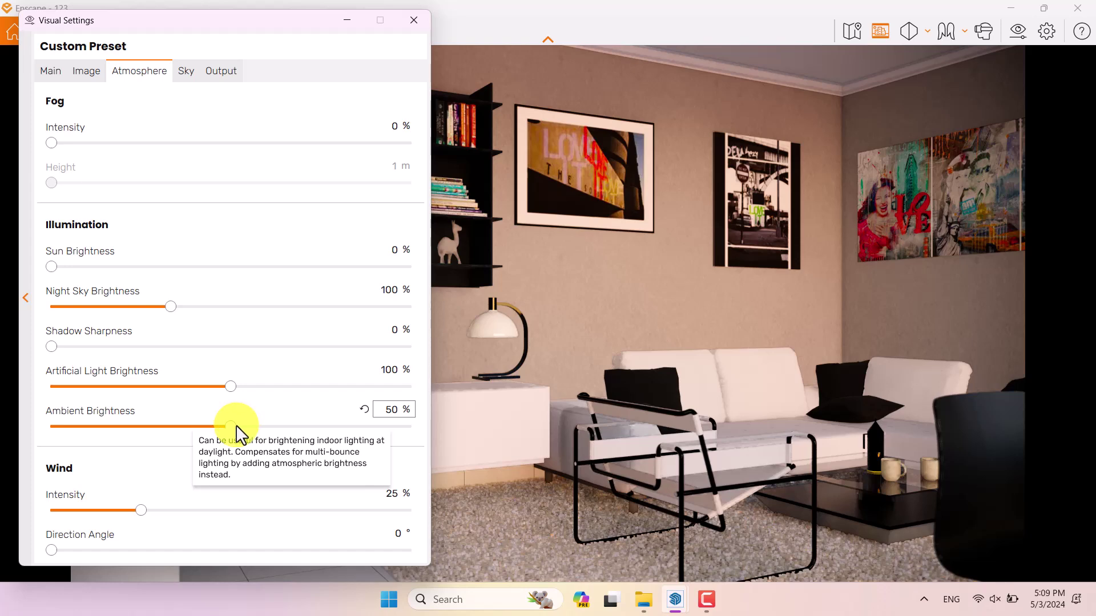
Set the ambient brightness to 66% and the wind intensity to 0%.
drag(237, 433, 354, 437)
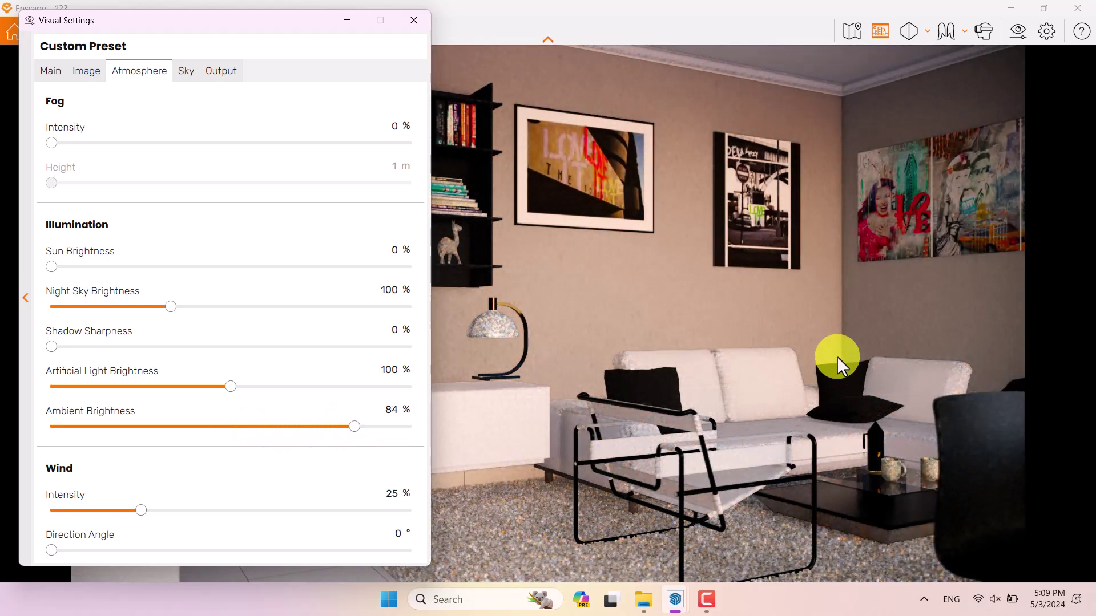
click(390, 410)
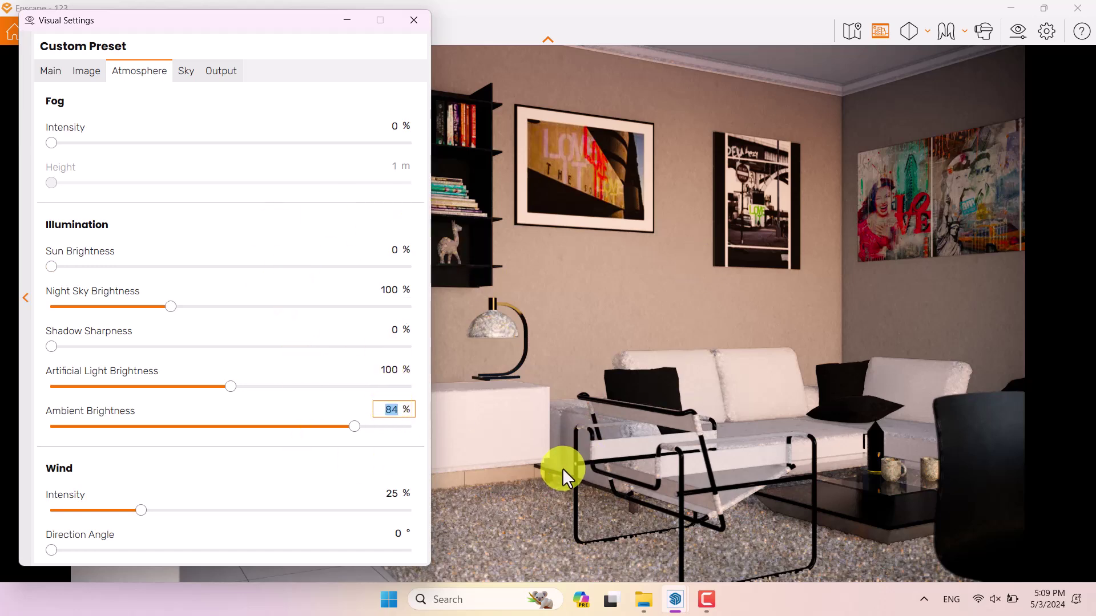
text(66)
key(Return)
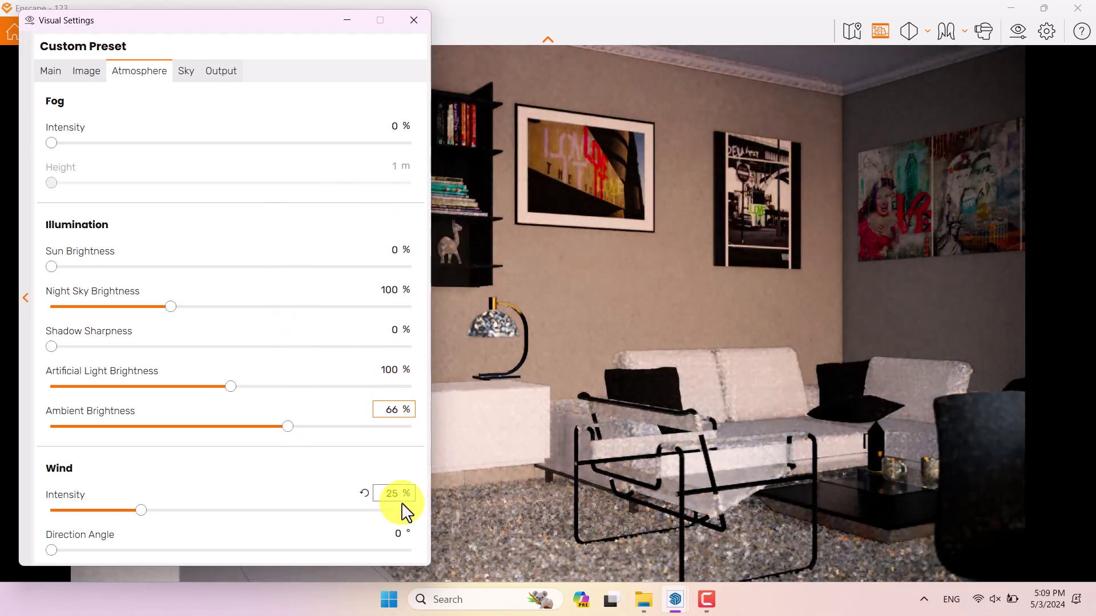
text(0)
key(Return)
Check the output resolution, keeping it at Full HD, and close the visual settings.
click(219, 68)
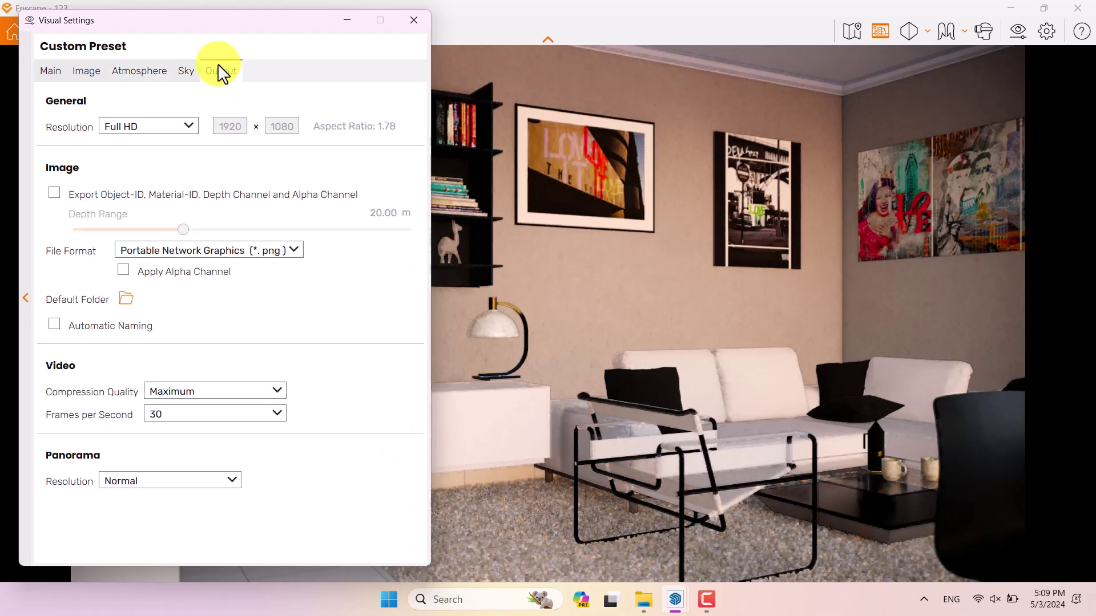
click(174, 137)
click(541, 224)
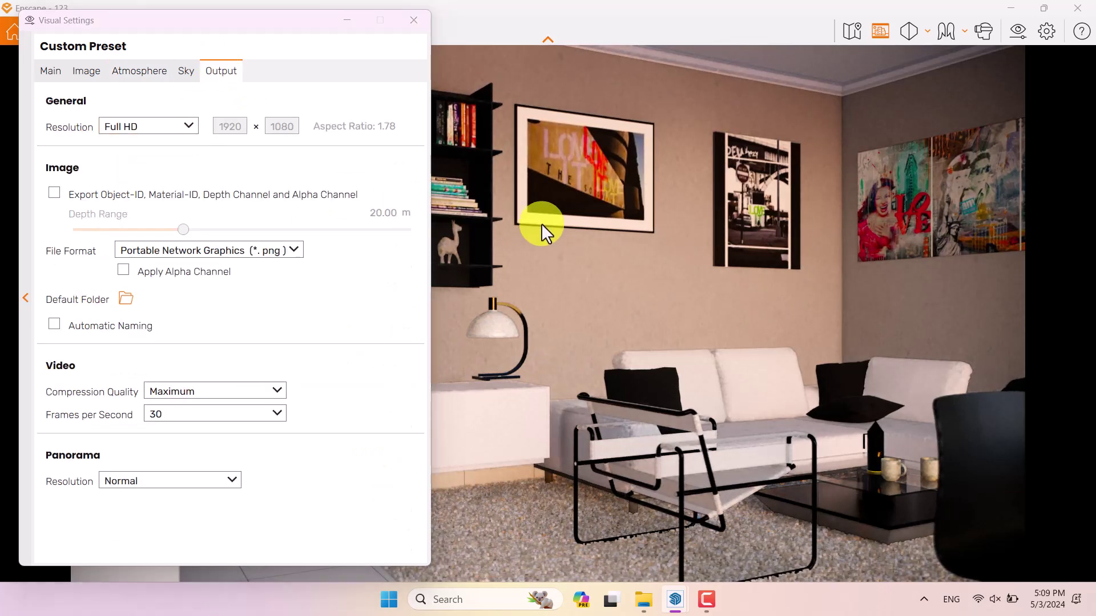
click(414, 21)
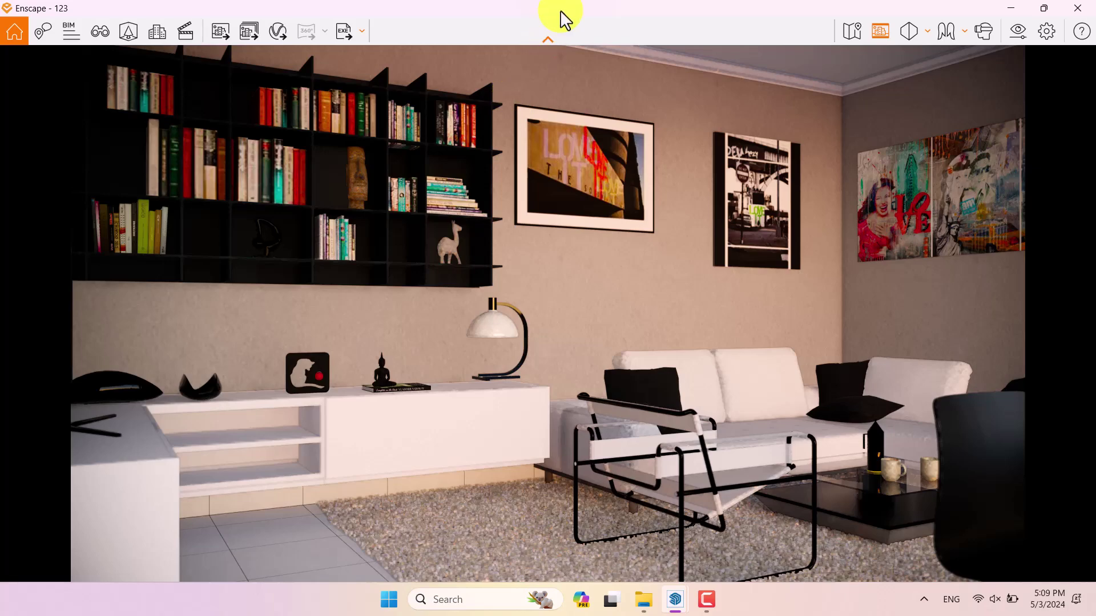
Arrange the SketchUp model and the Enscape render window side by side, and switch to SketchUp.
drag(565, 20, 1092, 251)
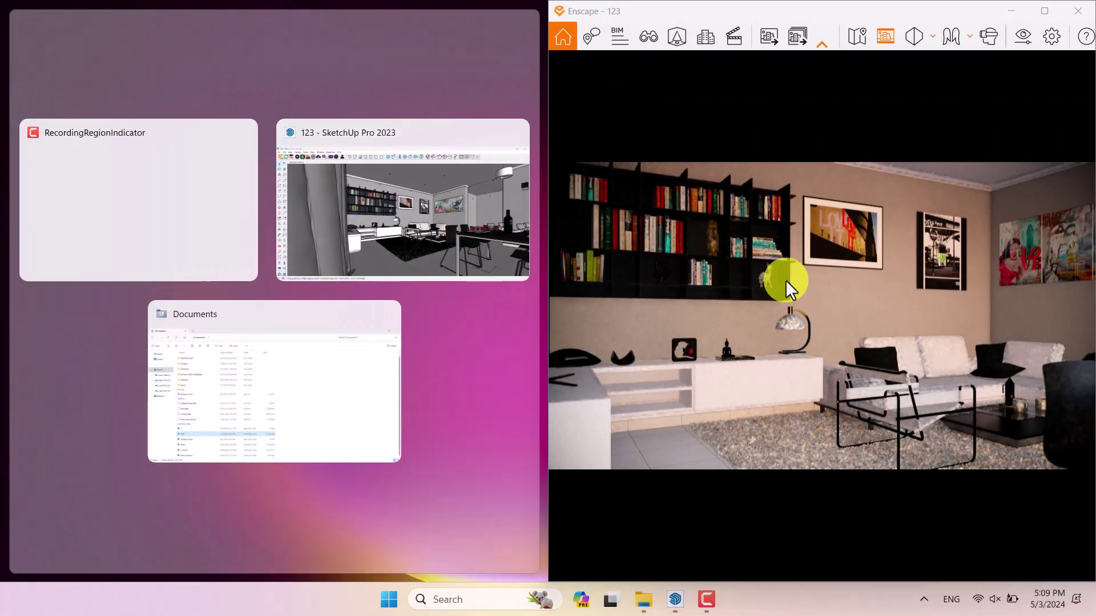
click(407, 201)
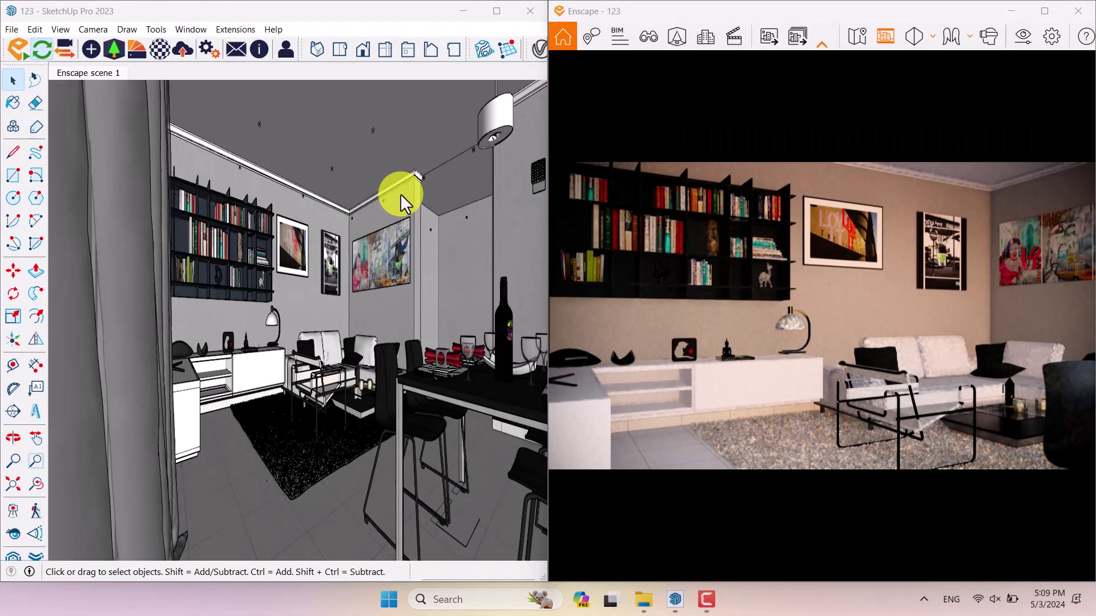
click(281, 346)
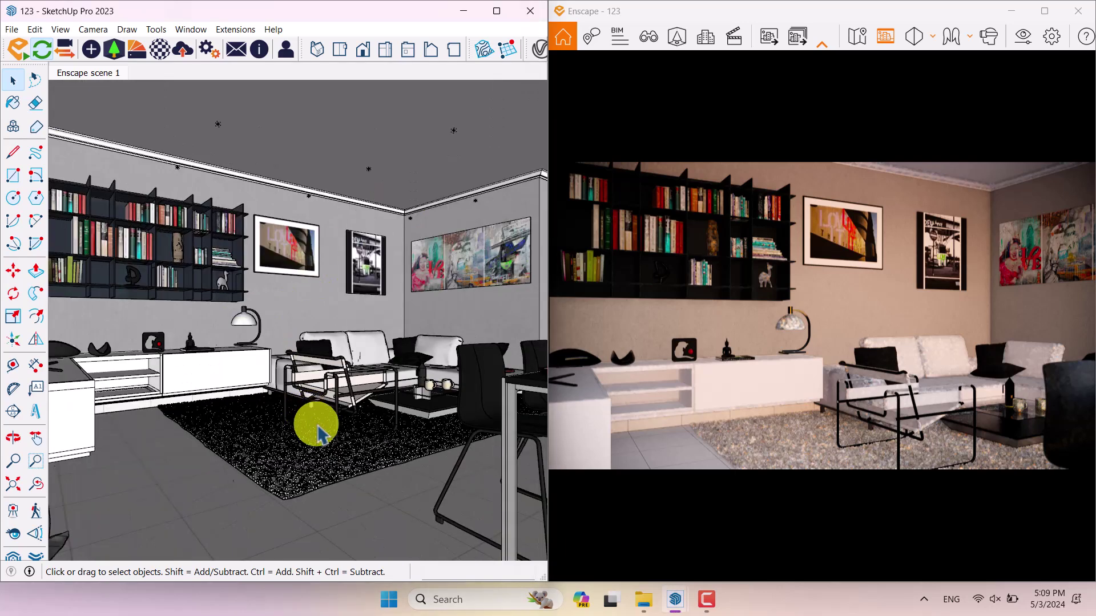
Open the SketchUp materials and the Enscape Material Editor, and move the editor clear of the model.
scroll(293, 489, up, 5)
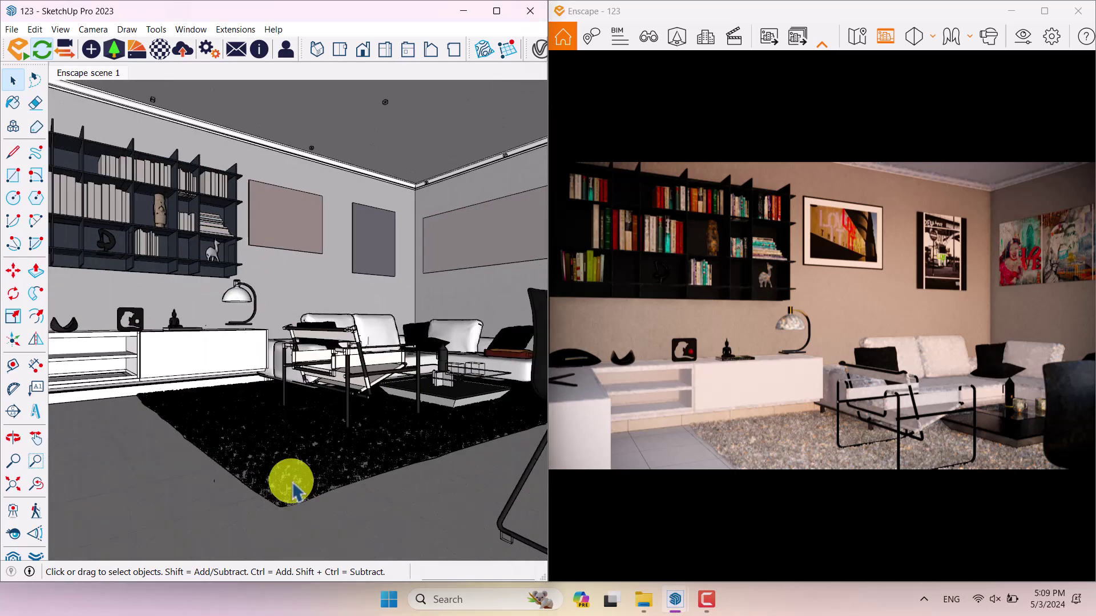
scroll(293, 490, up, 2)
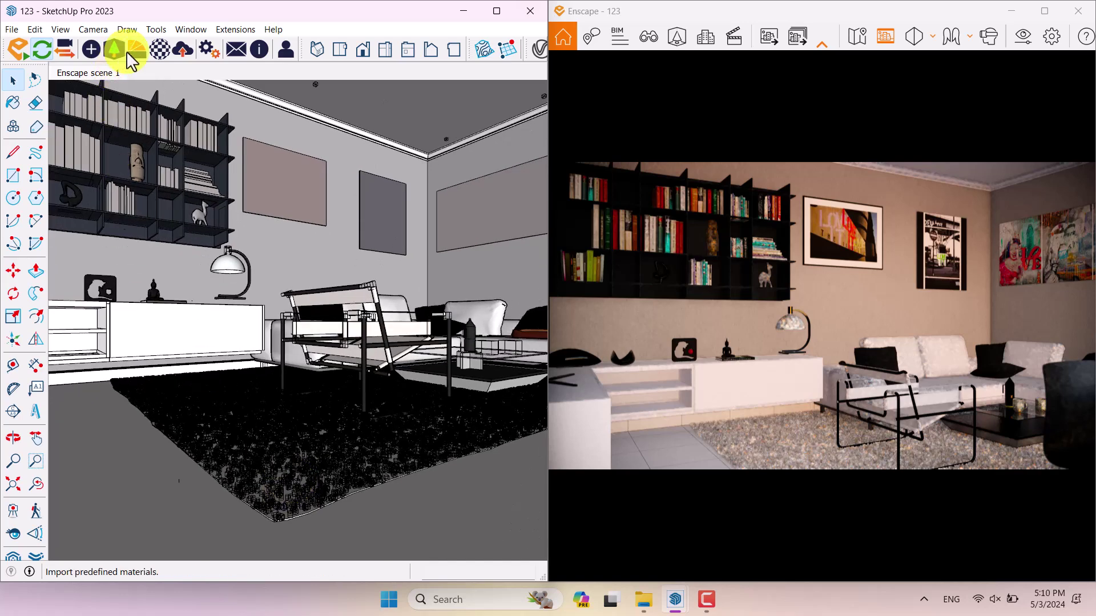
click(14, 104)
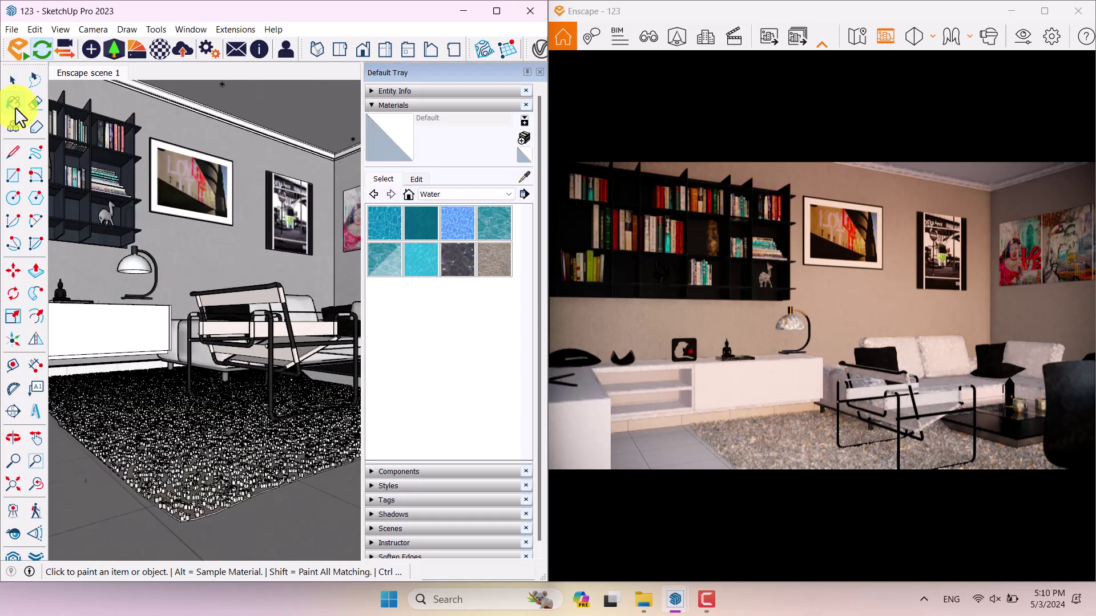
click(523, 177)
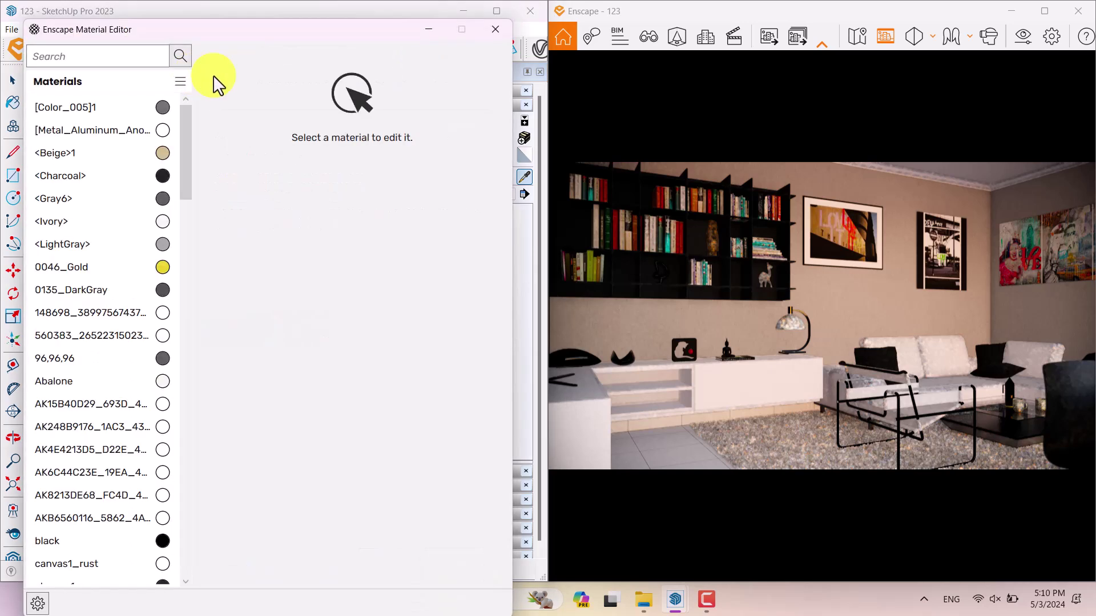
drag(297, 43, 269, 388)
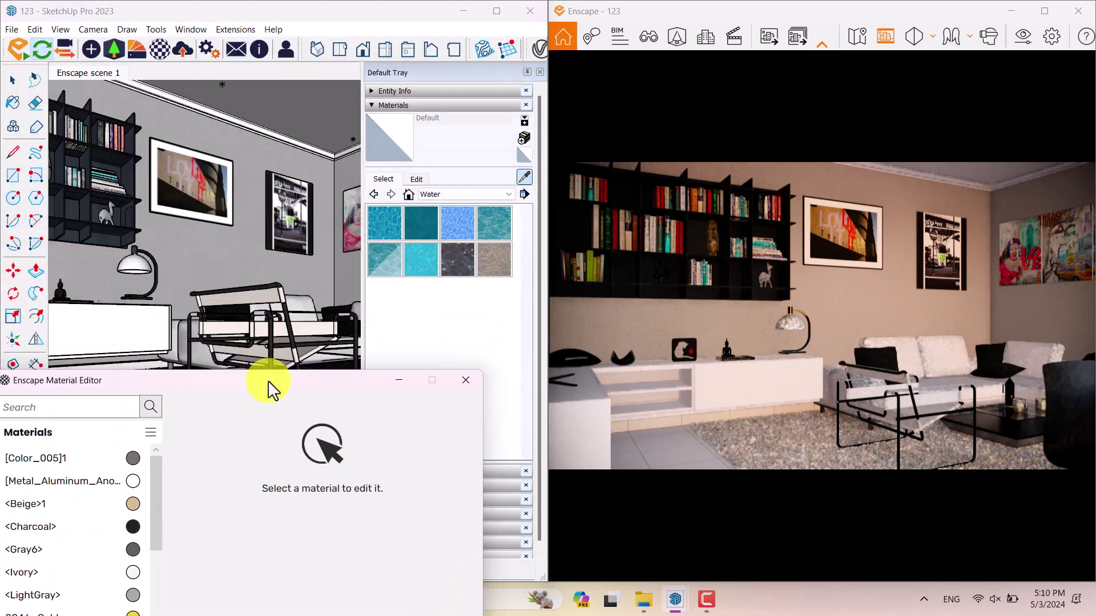
Sample the white TV cabinet front's material from the model to load it for editing in the material editor.
click(524, 177)
scroll(248, 268, up, 5)
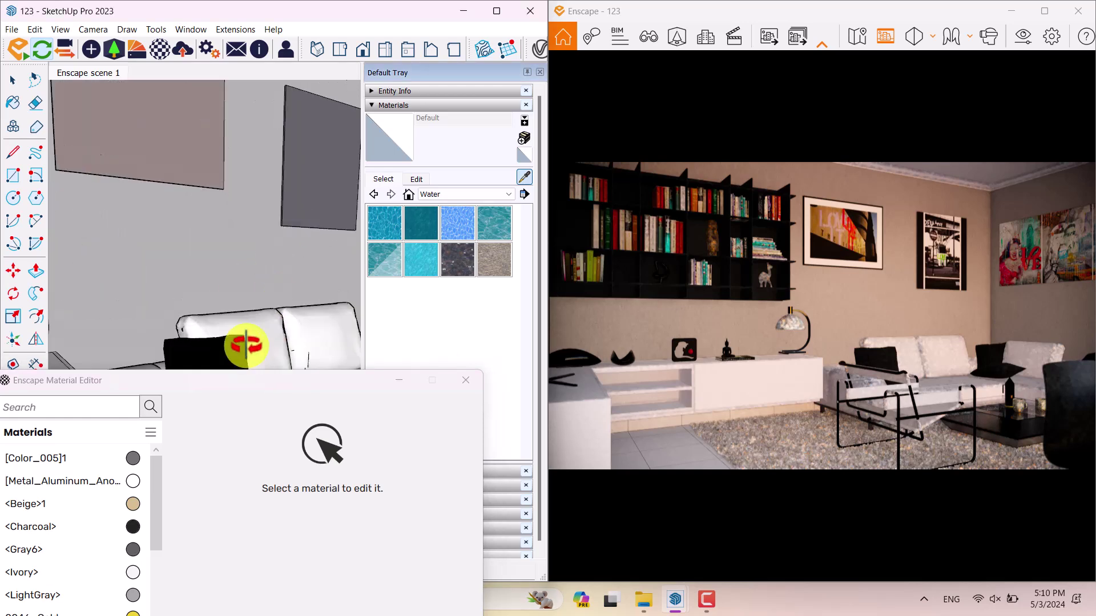
scroll(261, 251, down, 4)
mouse_move(261, 280)
shift+middle_down()
mouse_move(313, 154)
mouse_move(307, 191)
mouse_move(352, 225)
shift+middle_up()
scroll(200, 293, up, 5)
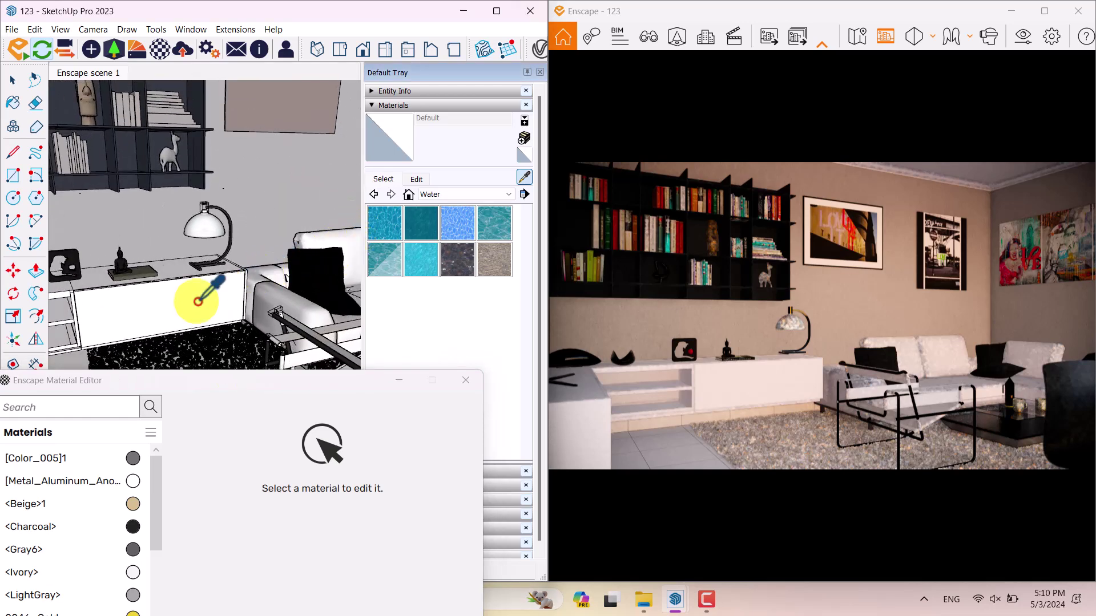
click(188, 305)
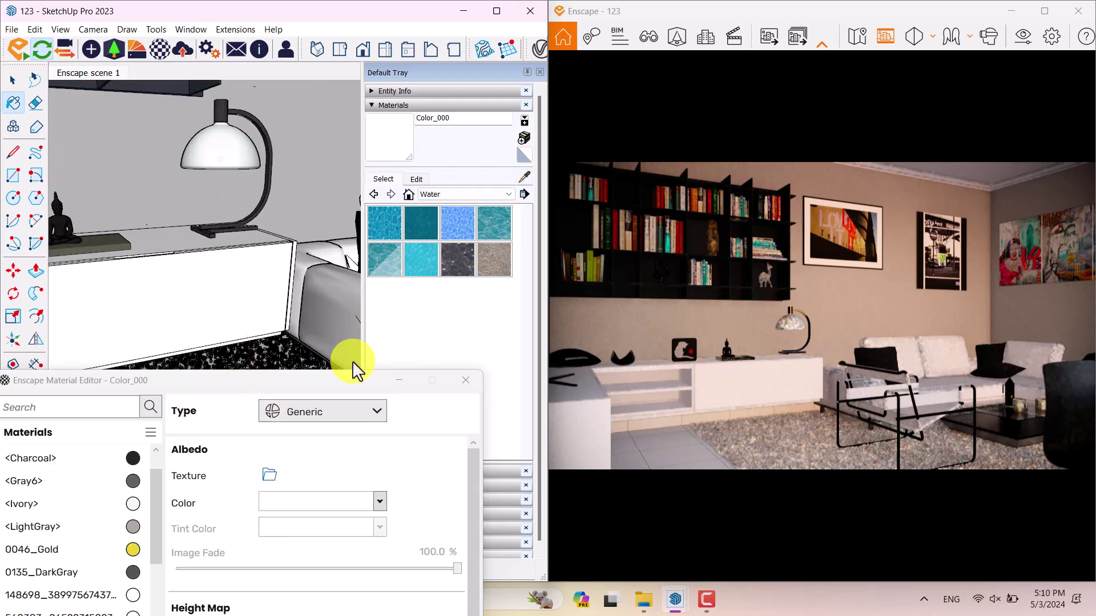
drag(331, 384, 329, 148)
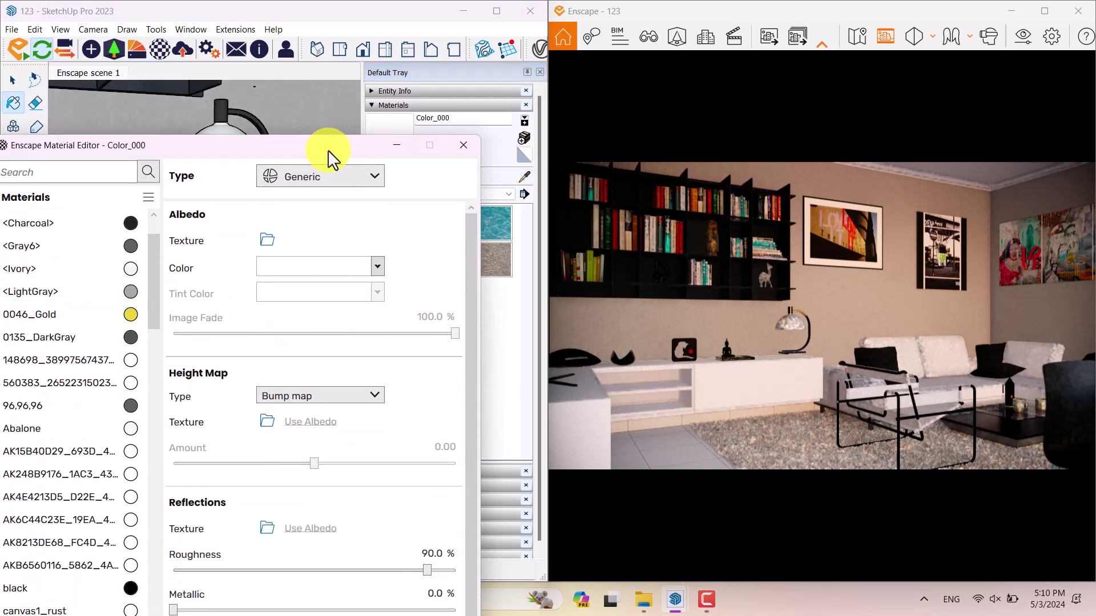
Try several grey albedo colors on the TV cabinet material and settle on Silver.
click(361, 277)
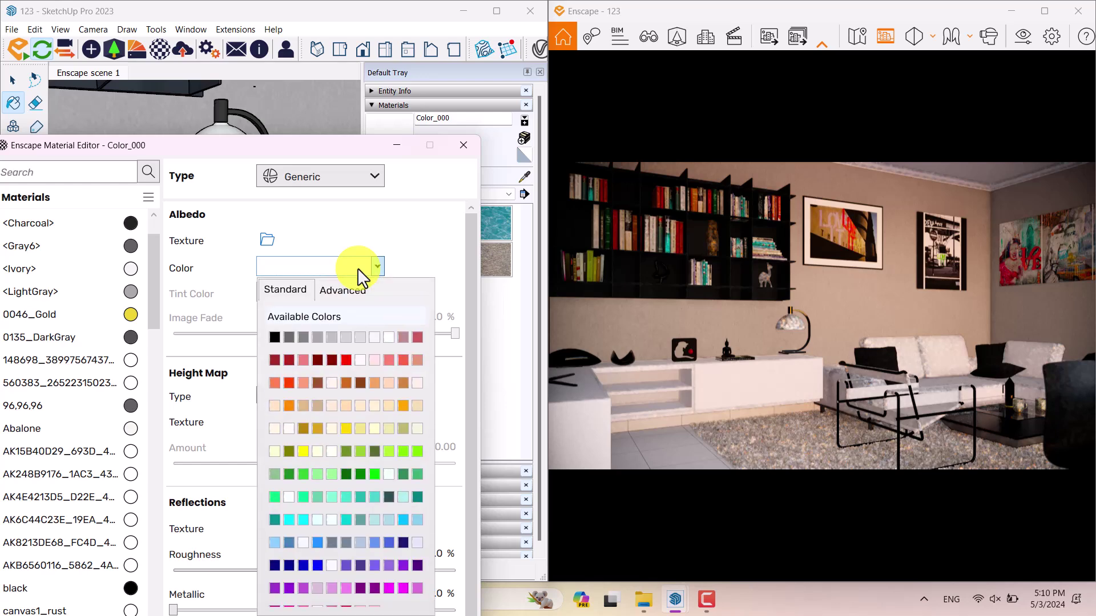
click(319, 341)
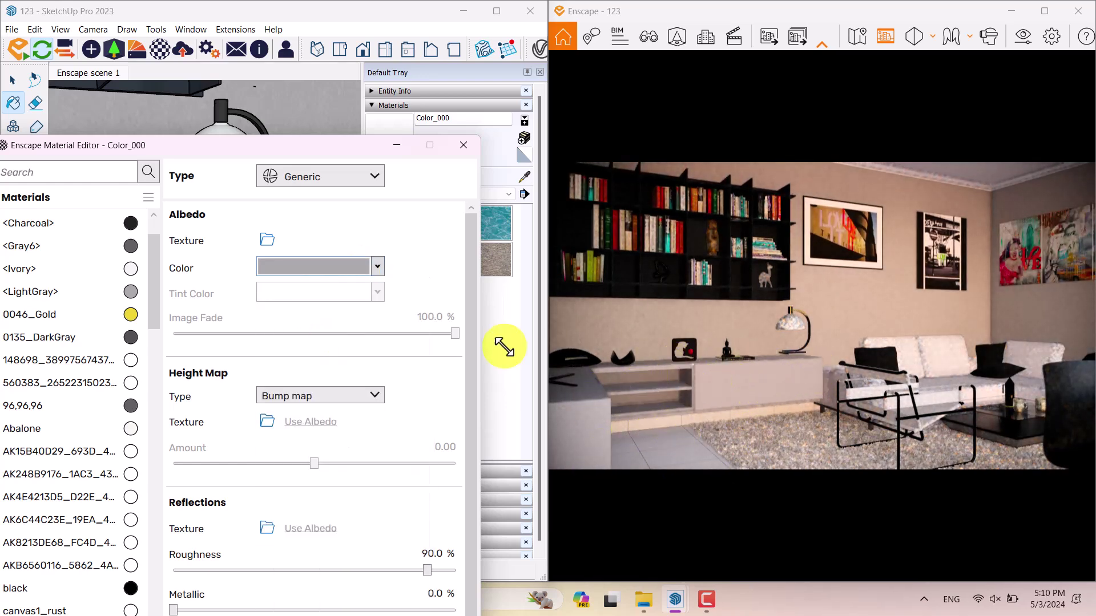
click(375, 267)
click(361, 337)
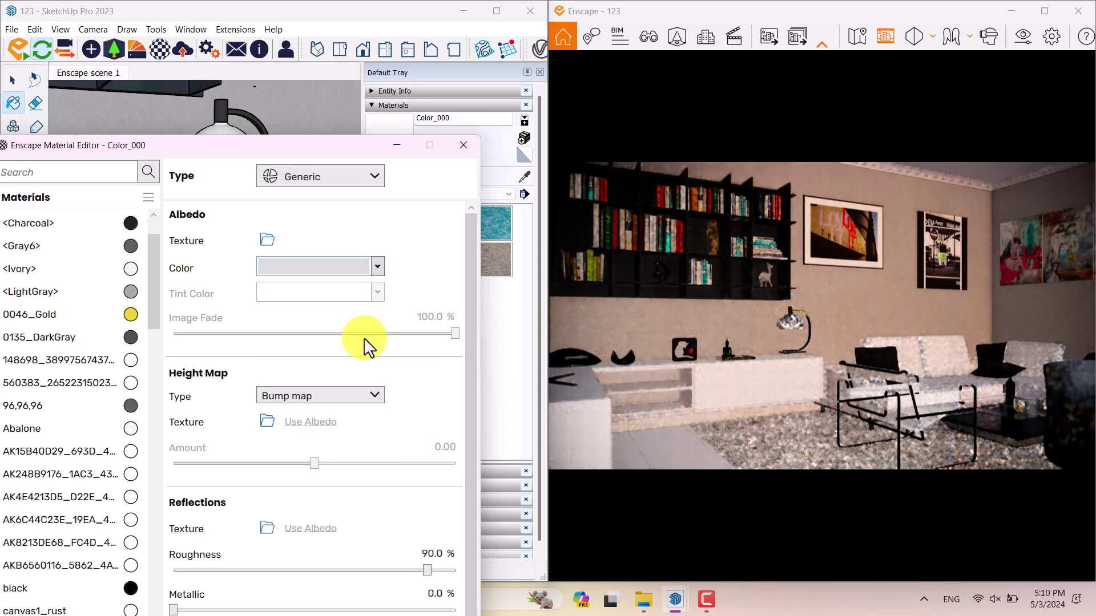
click(376, 269)
click(346, 332)
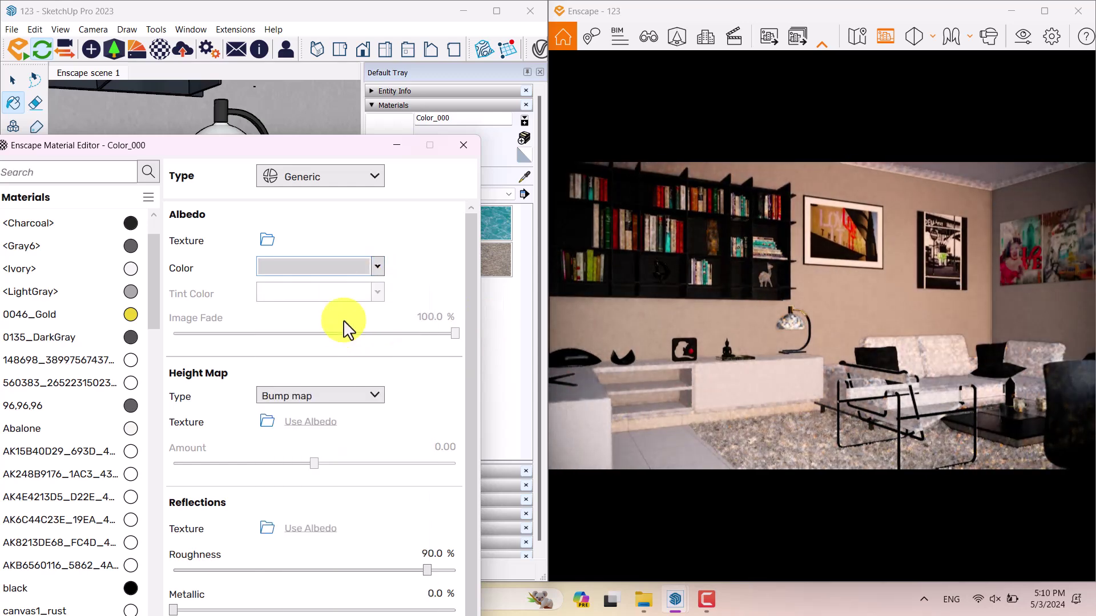
click(366, 268)
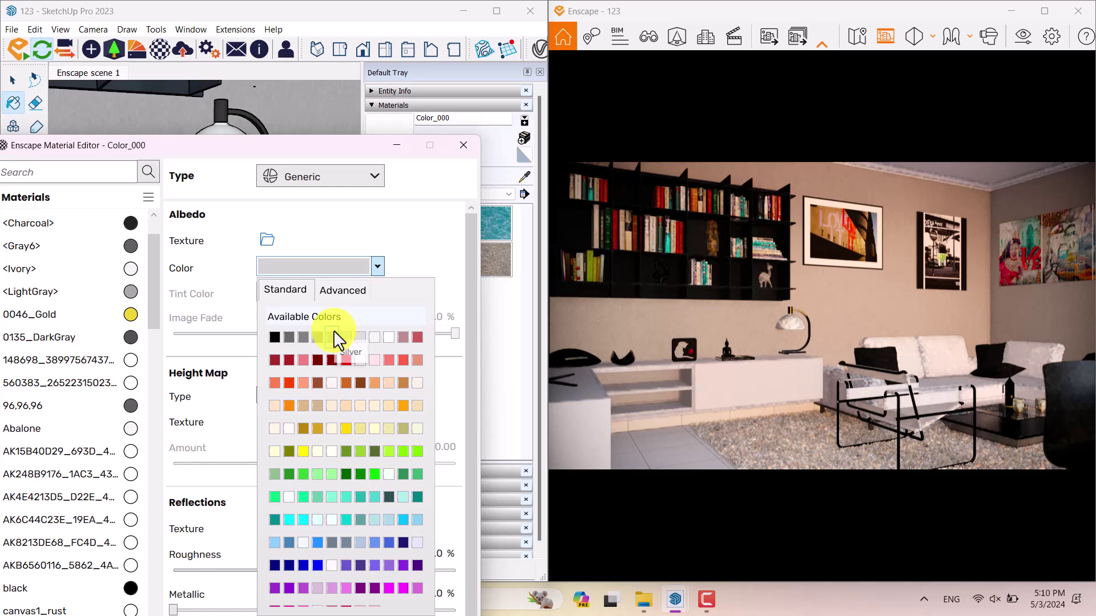
click(334, 332)
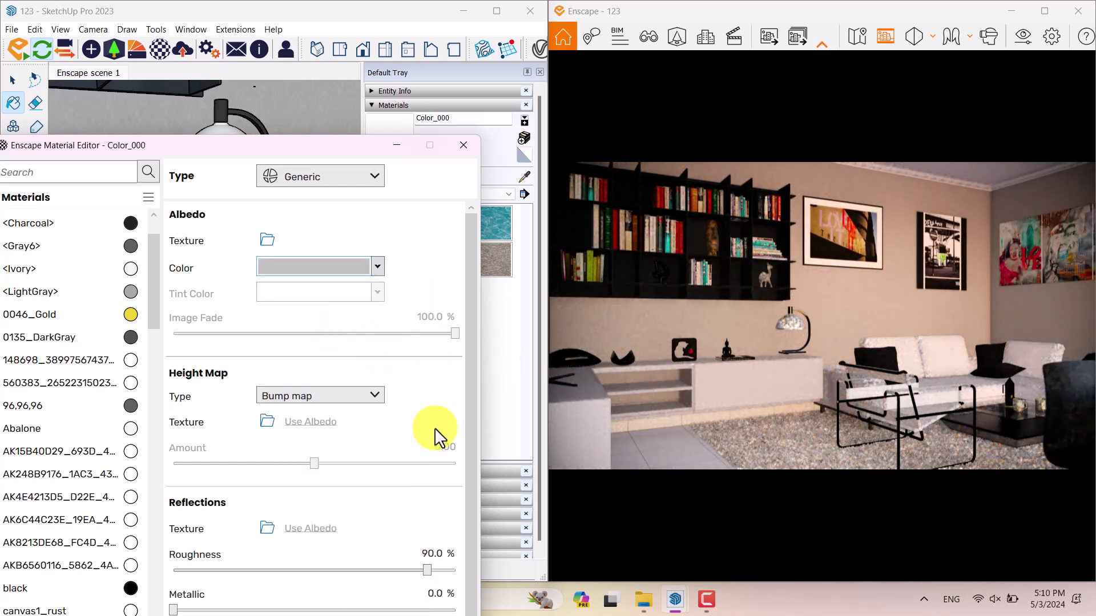
Set the TV cabinet material's roughness and metallic to 6% each and its specular to 34%.
drag(428, 569, 205, 570)
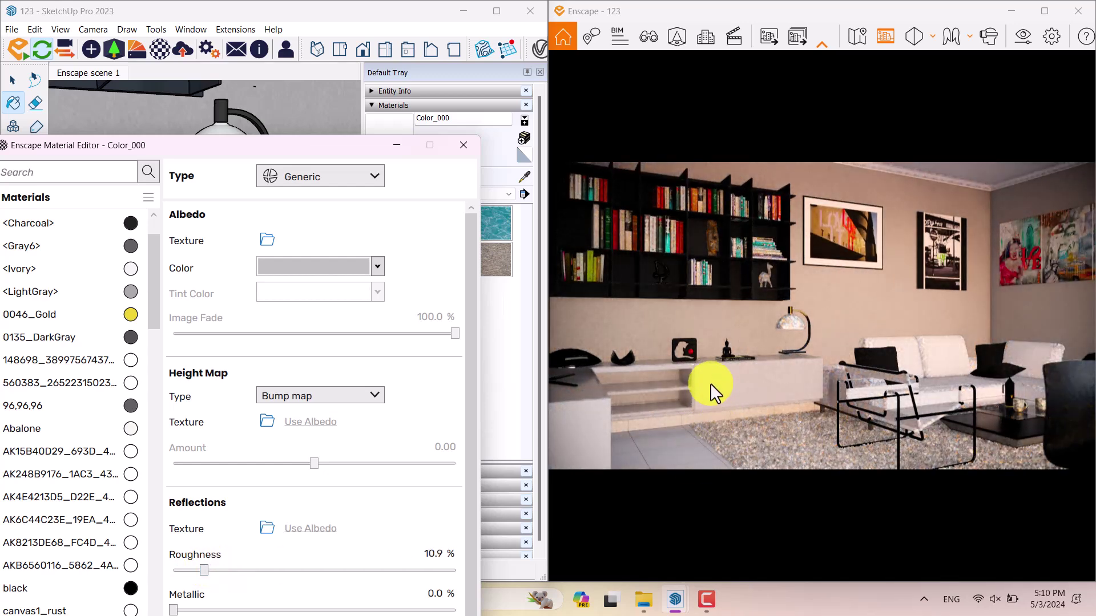
click(448, 567)
text(6)
key(Return)
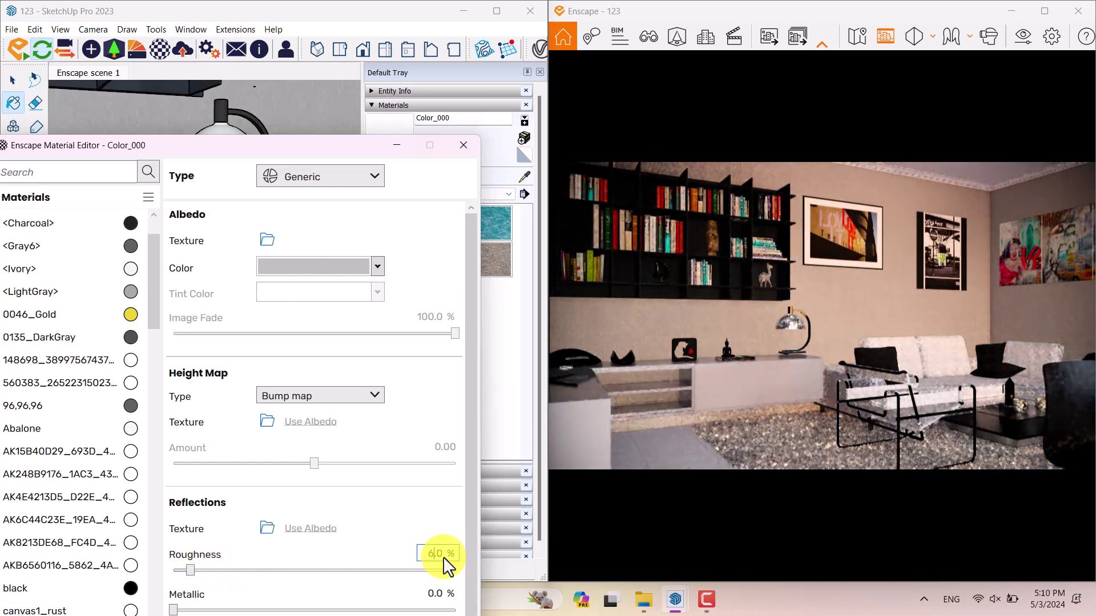
drag(365, 150, 372, 46)
click(453, 482)
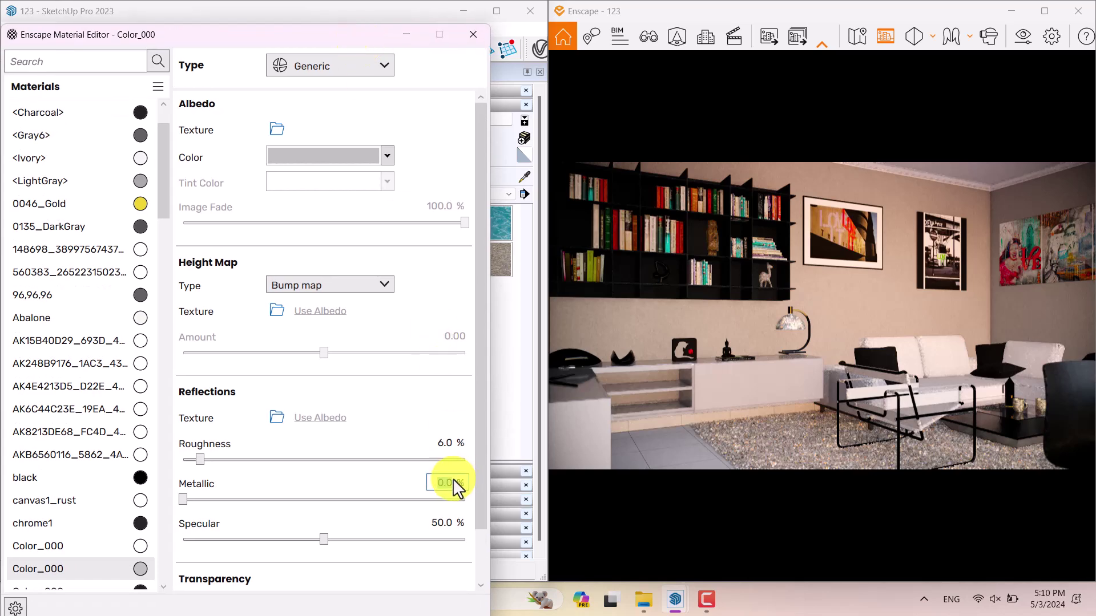
text(6)
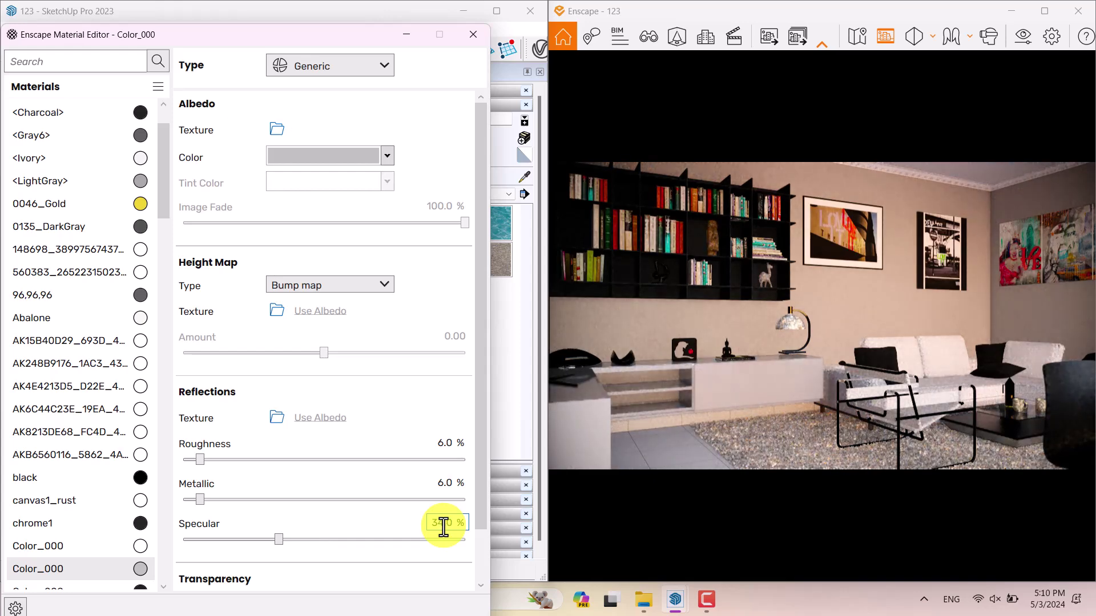
Sample the dark curved frame of the table lamp to load its material for editing.
mouse_move(334, 39)
mouse_down()
mouse_move(360, 132)
mouse_move(374, 390)
mouse_up()
click(524, 177)
scroll(245, 137, up, 3)
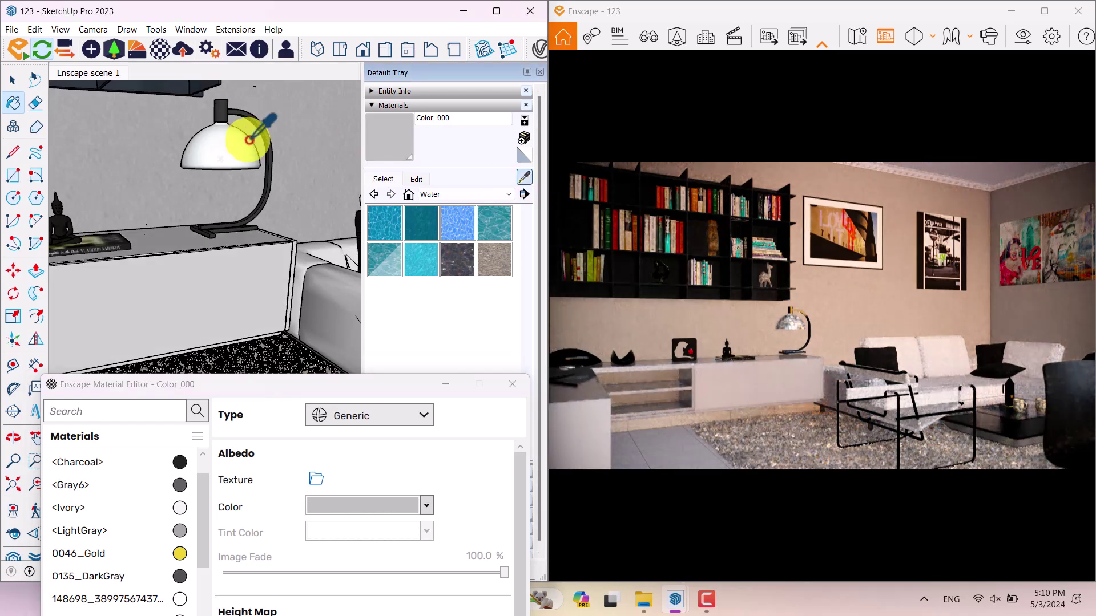
scroll(249, 140, up, 3)
mouse_move(274, 243)
shift+middle_down()
mouse_move(281, 256)
mouse_move(316, 245)
mouse_move(357, 161)
mouse_move(342, 183)
shift+middle_up()
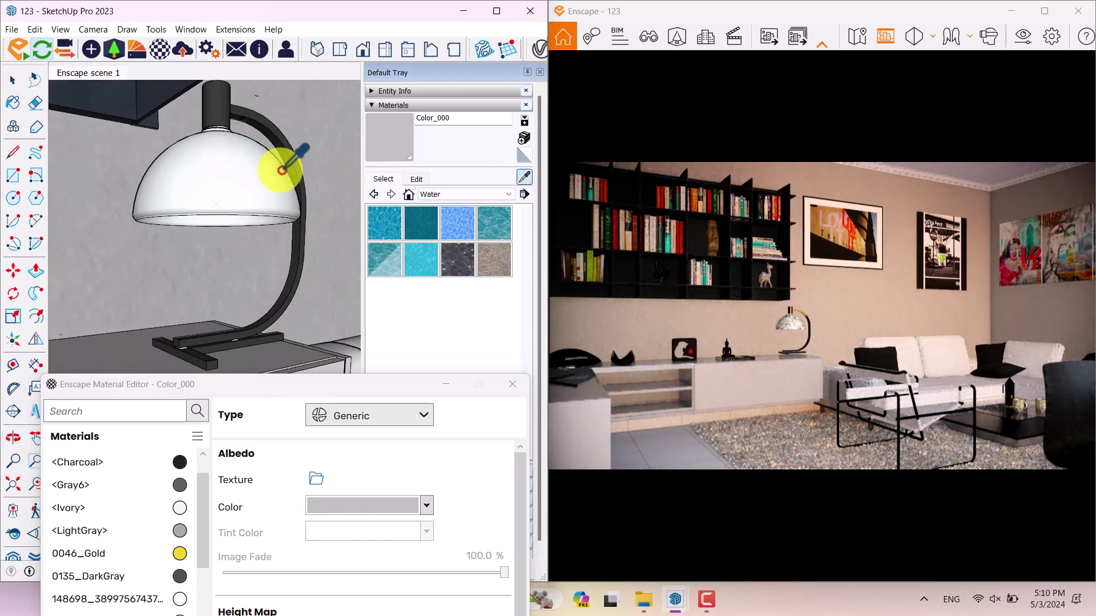
scroll(283, 148, up, 2)
click(282, 147)
drag(337, 387, 331, 67)
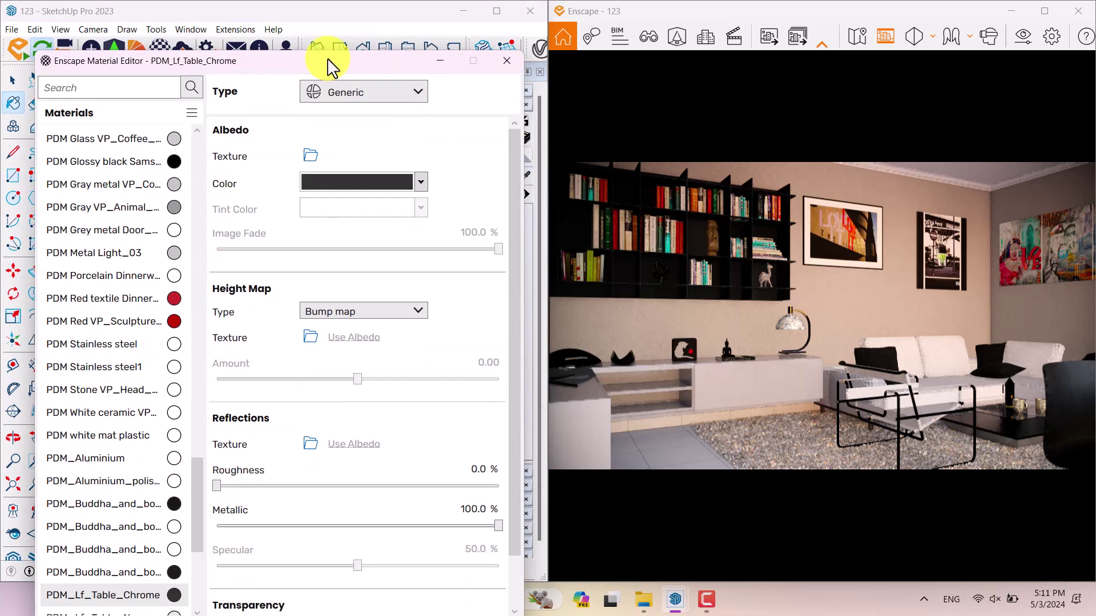
Try a bright yellow albedo on the lamp frame material, and settle on a dark gold color.
click(420, 183)
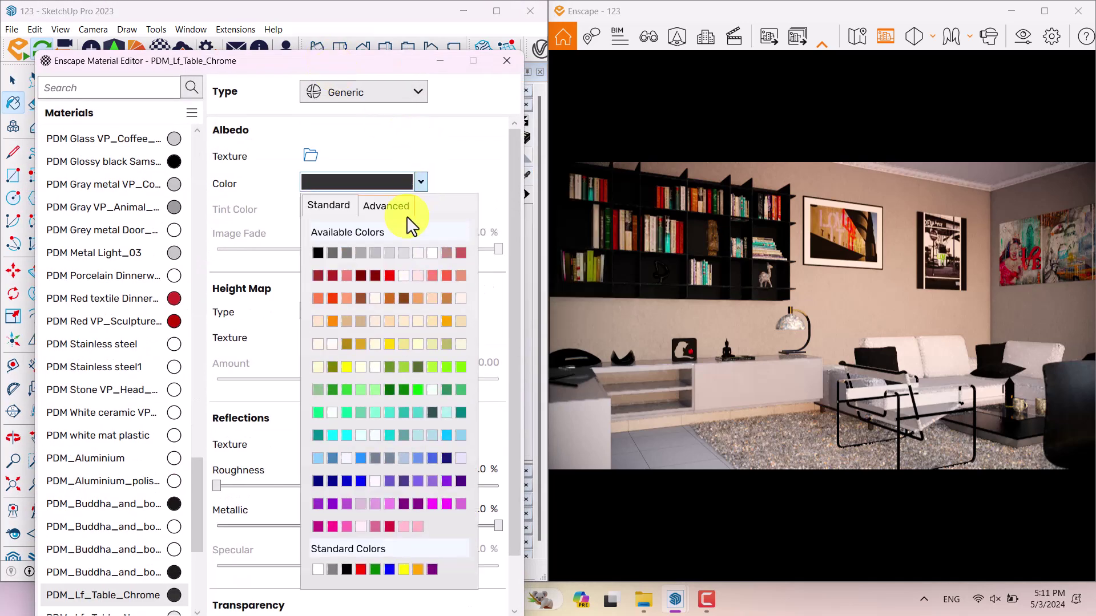
click(388, 345)
click(393, 183)
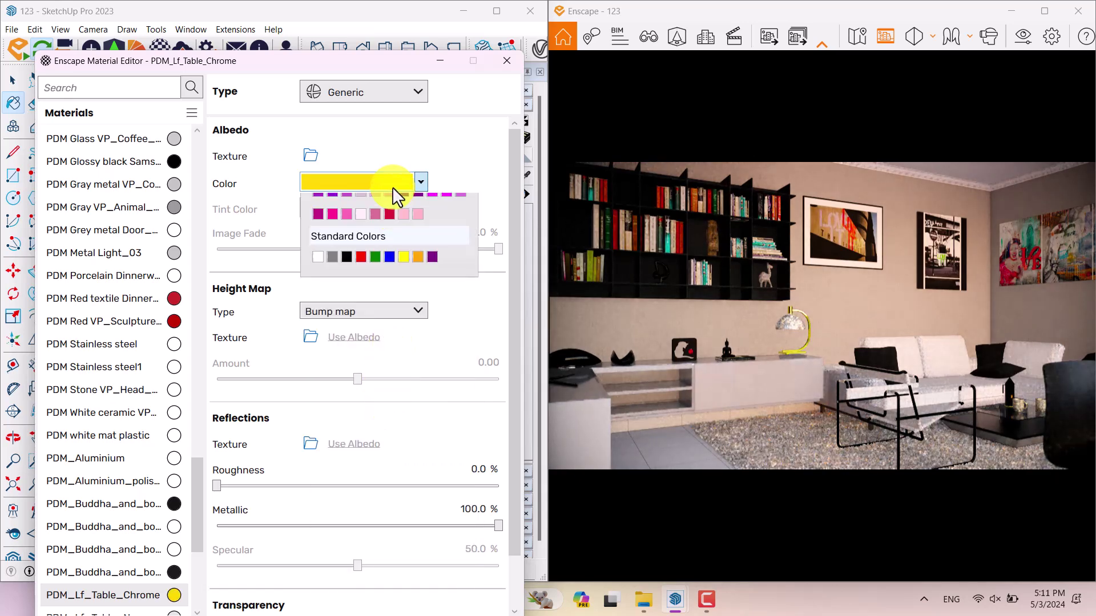
click(353, 342)
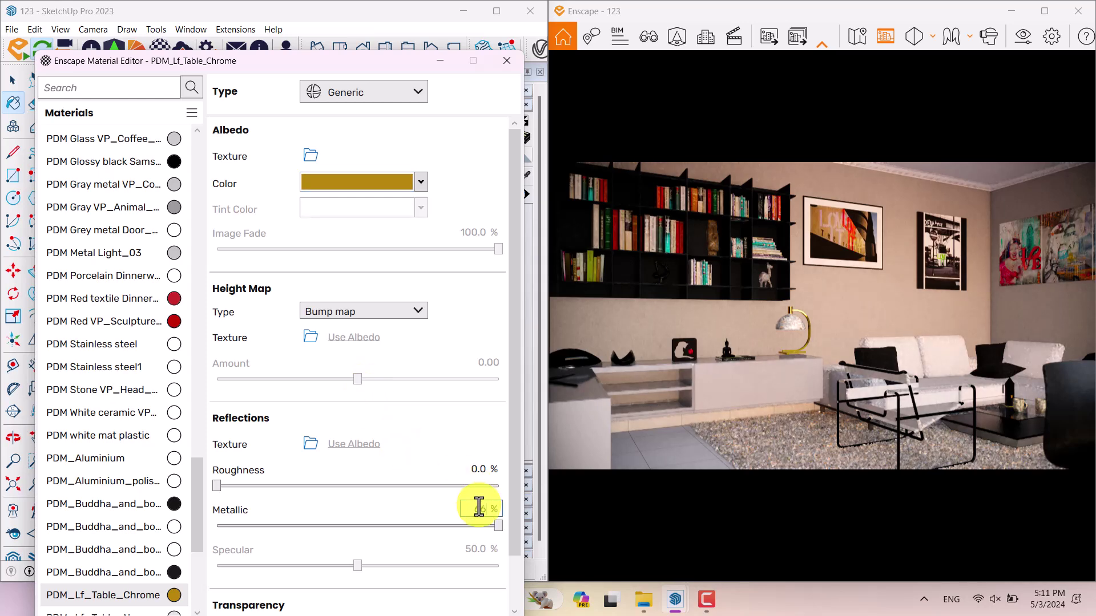
Set the lamp frame material's roughness to 6%, metallic to 66% and specular to 76%.
double_click(477, 471)
text(6)
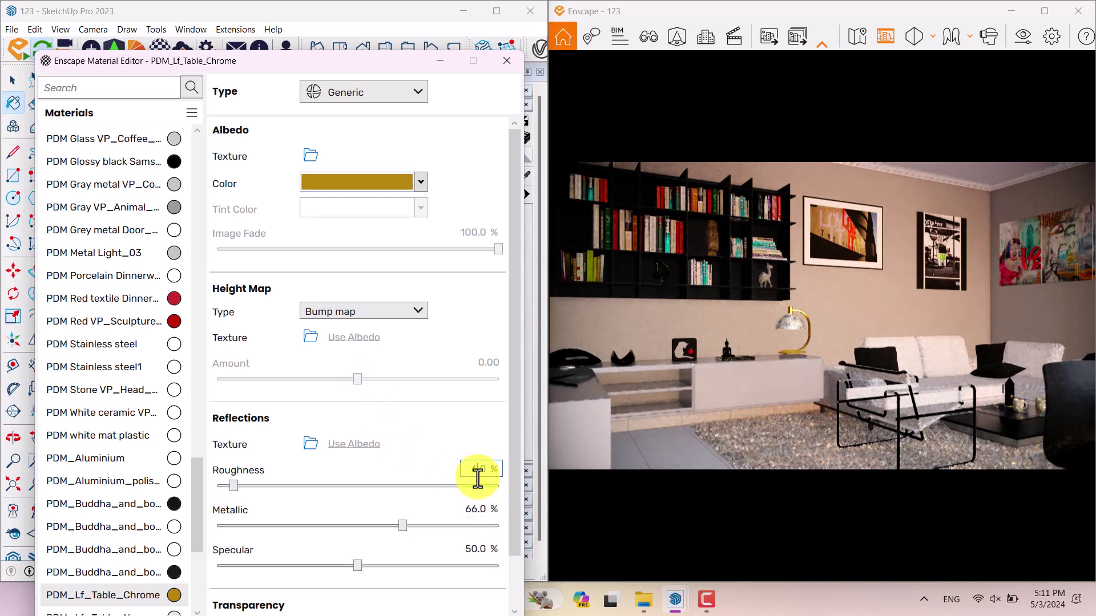
click(470, 549)
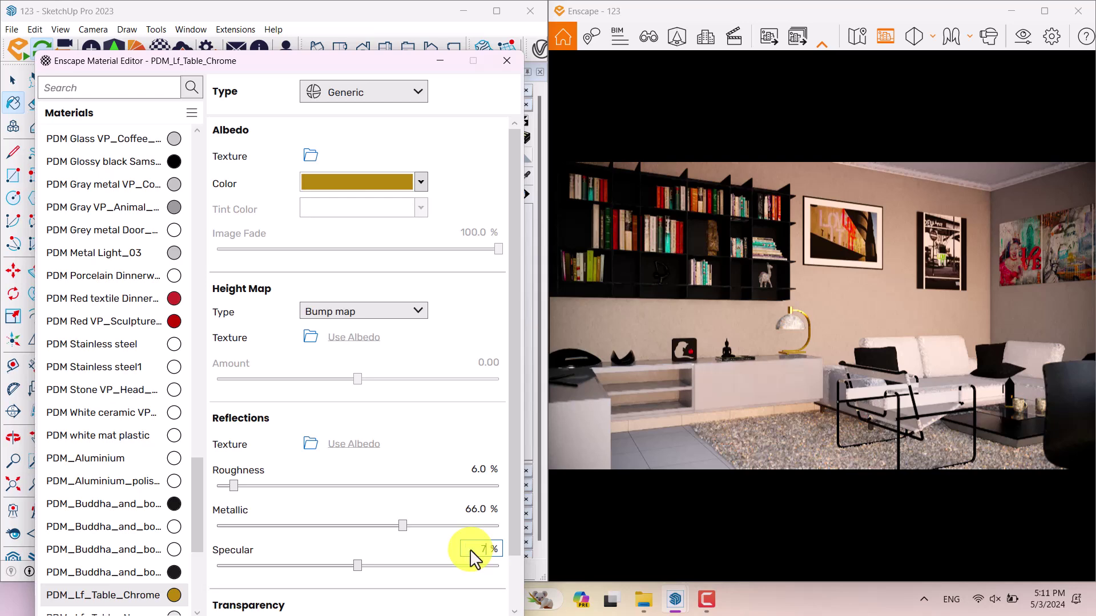
text(76)
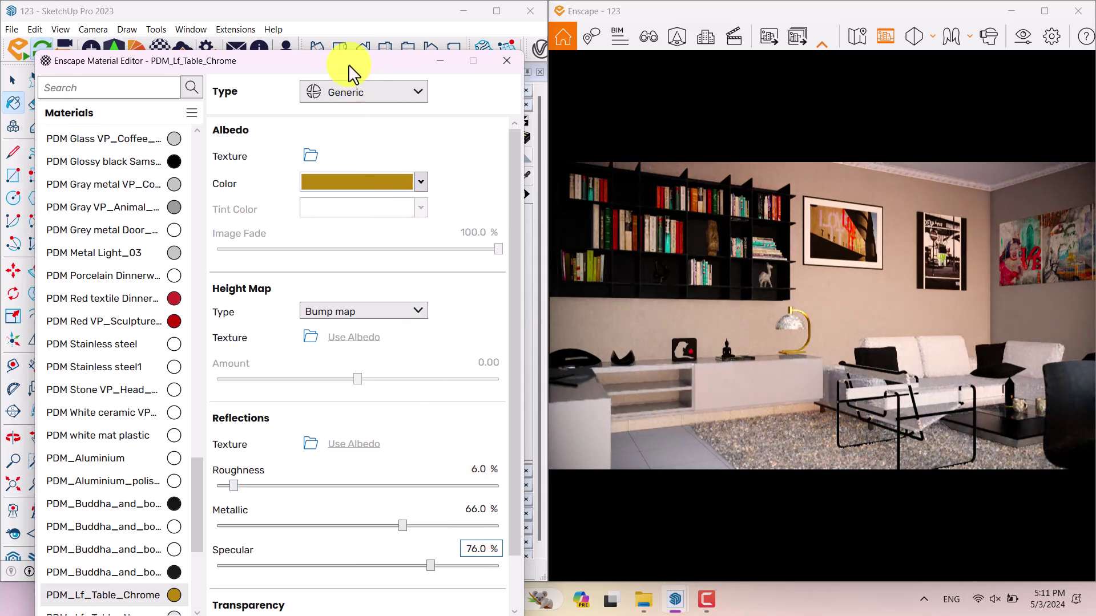
Sample the table lamp's white shade to load its glass material for editing.
drag(354, 61, 358, 426)
click(523, 177)
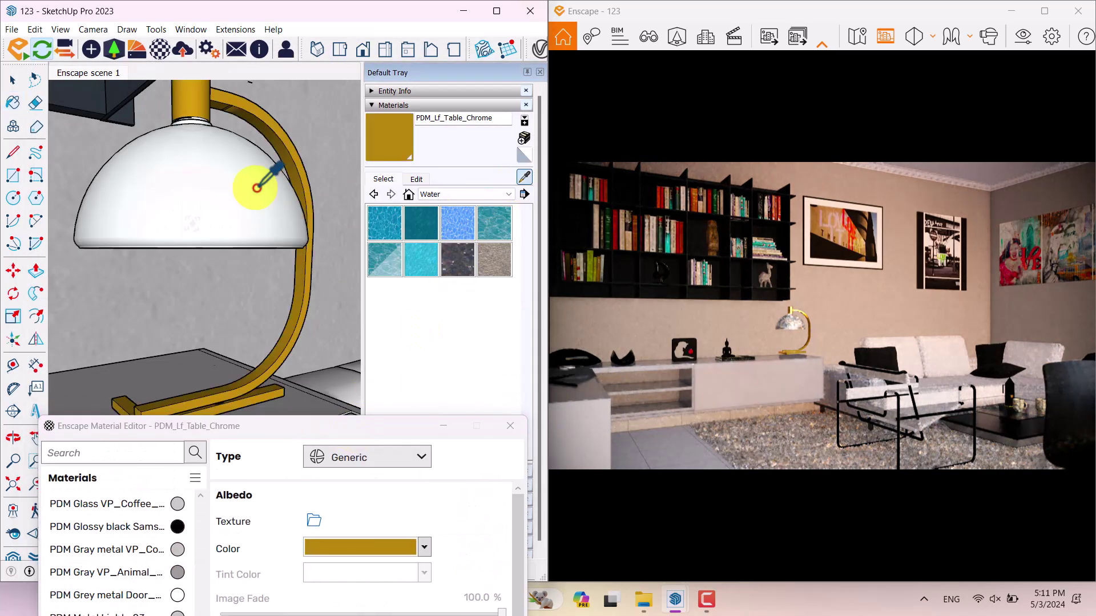
scroll(257, 187, up, 1)
click(257, 187)
drag(317, 418, 308, 135)
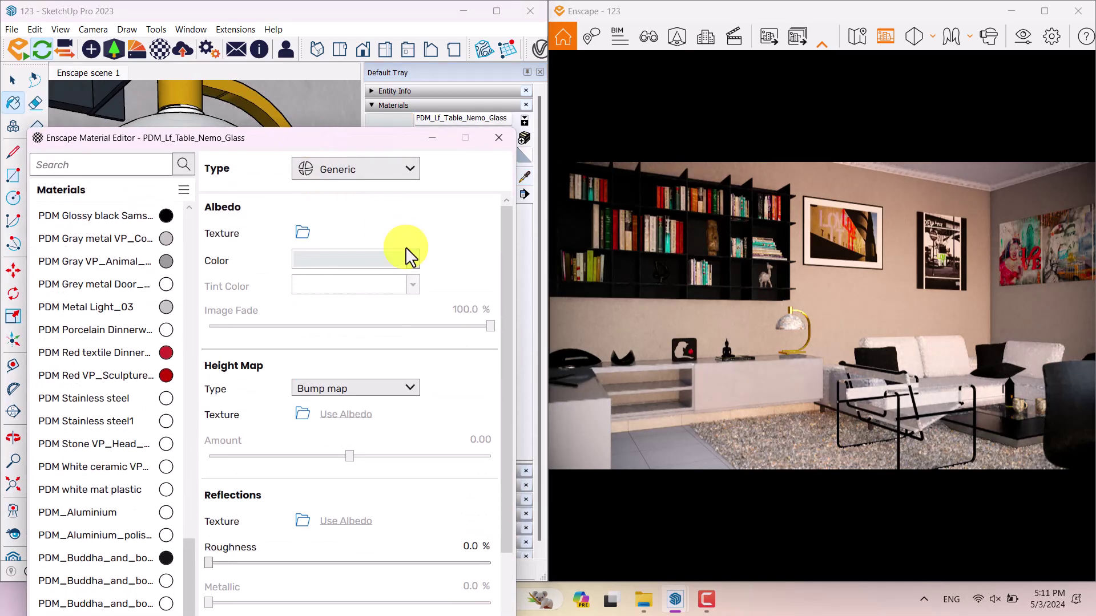
Set the lampshade glass material's albedo color to white and its roughness to 36%.
click(404, 256)
click(428, 330)
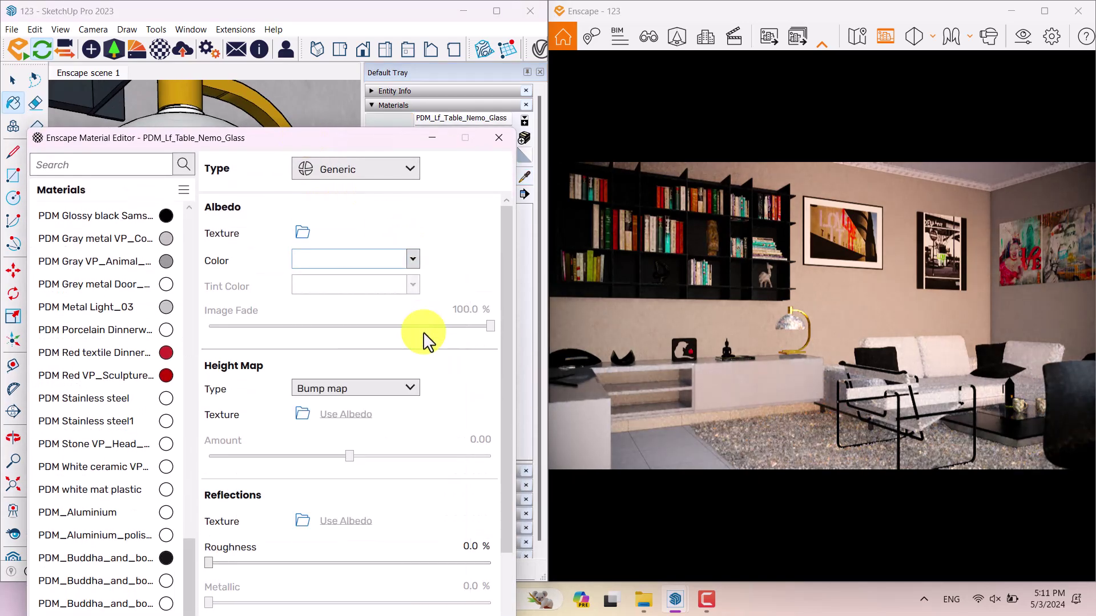
drag(383, 143, 373, 73)
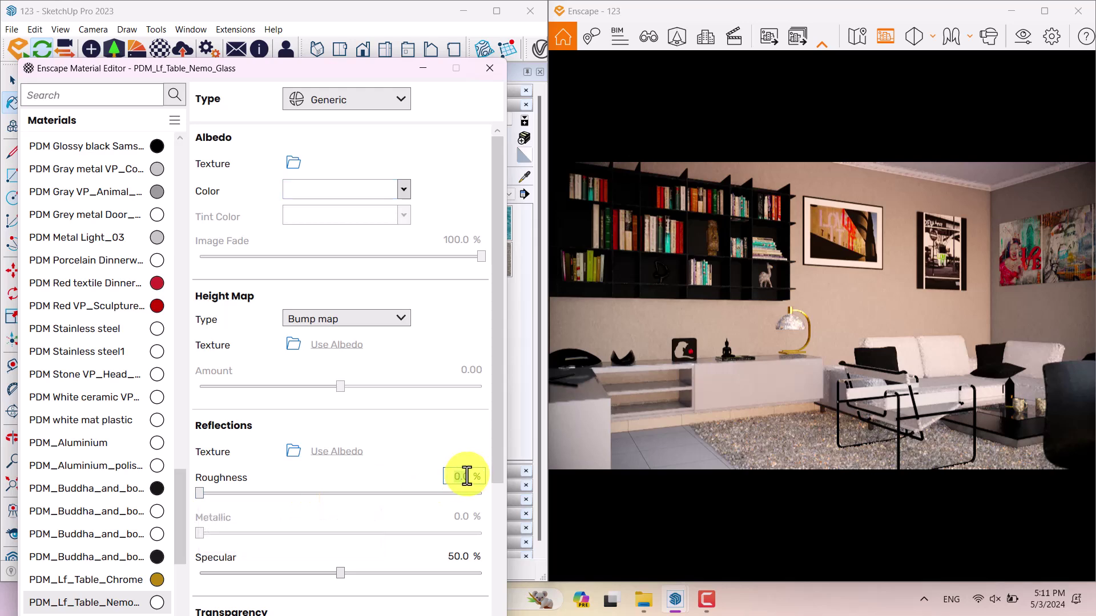
key(Return)
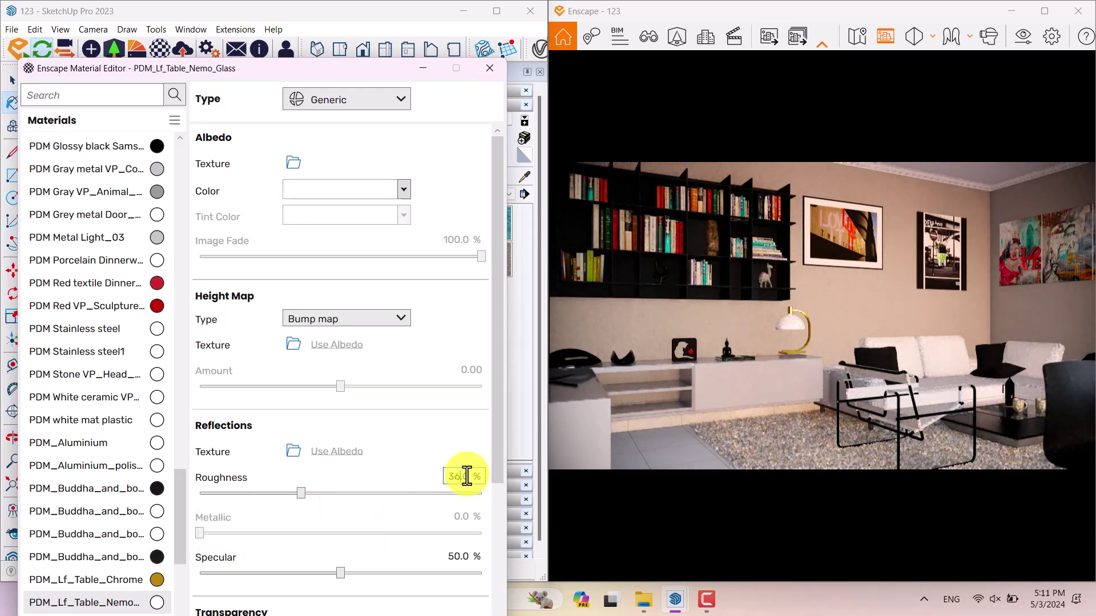
Change the lampshade glass material's transparency type from Transmittance to Cutout.
drag(496, 350, 495, 492)
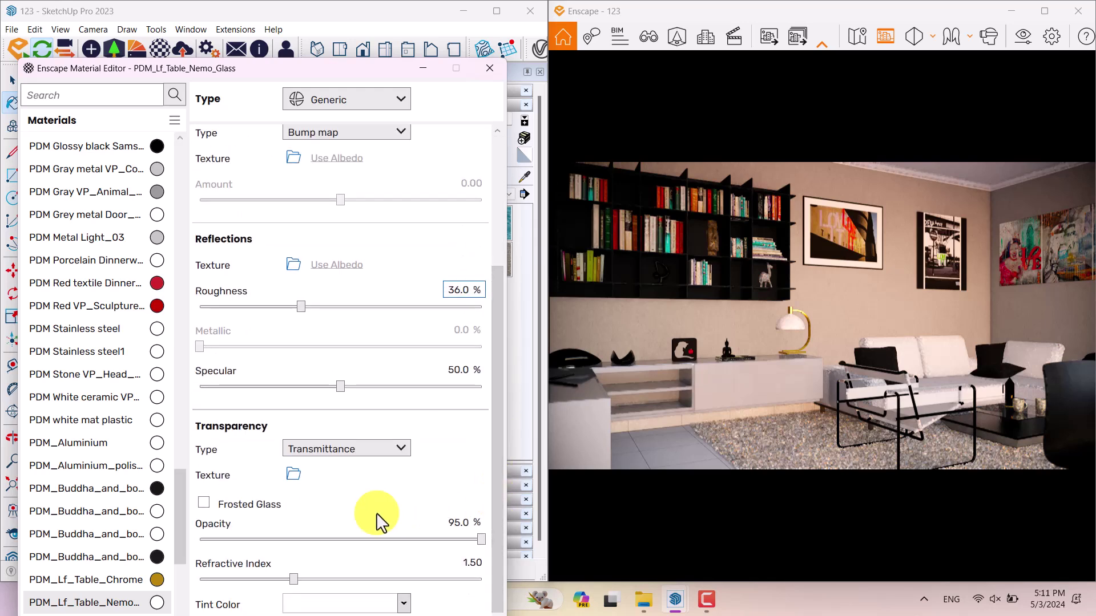
click(338, 450)
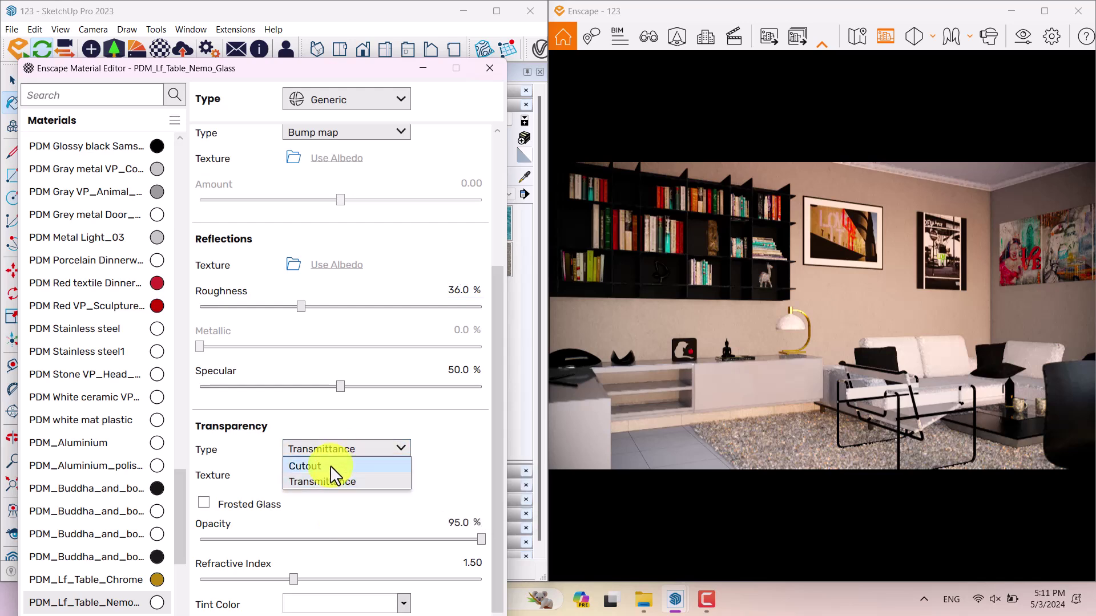
click(330, 465)
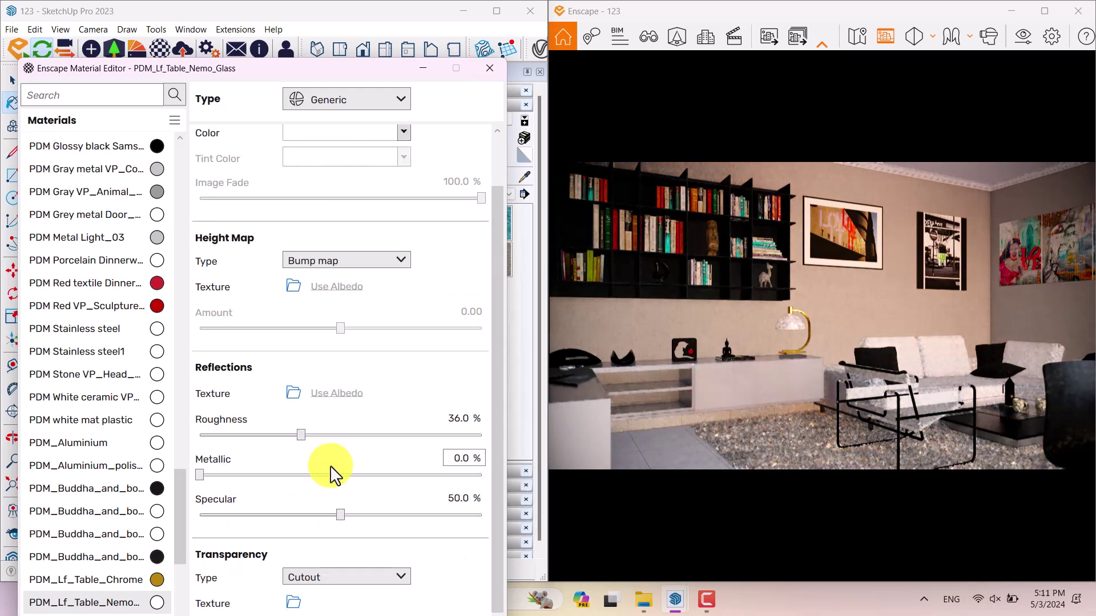
Set the lampshade glass material's metallic to 5% and specular to 54%.
click(460, 457)
text(5)
click(453, 498)
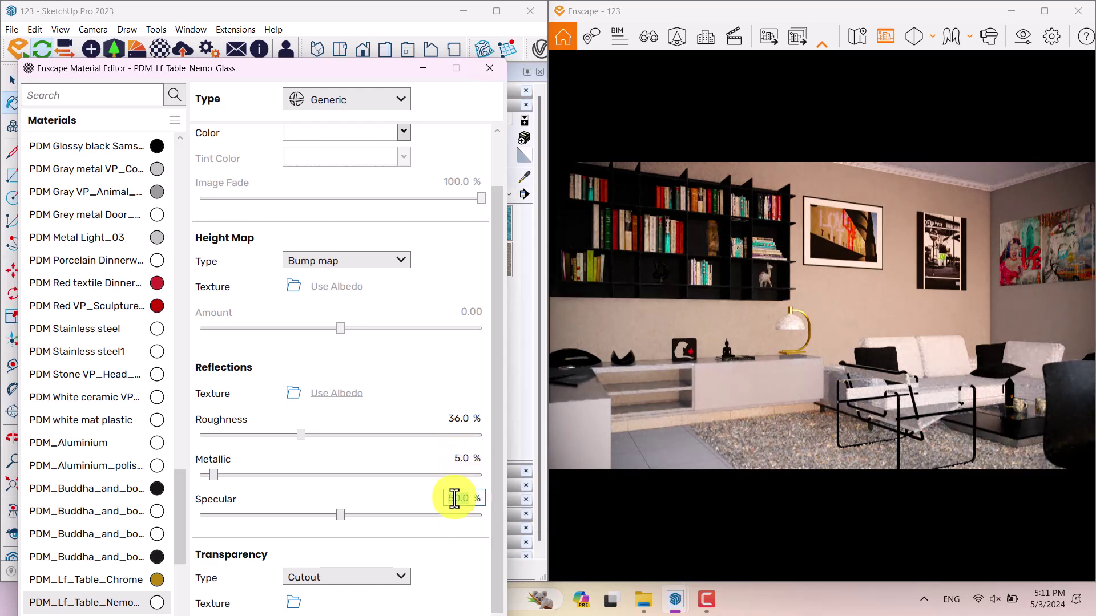
text(54)
key(Return)
Try a red albedo color on the lampshade glass material, and settle on gray.
scroll(489, 237, up, 1)
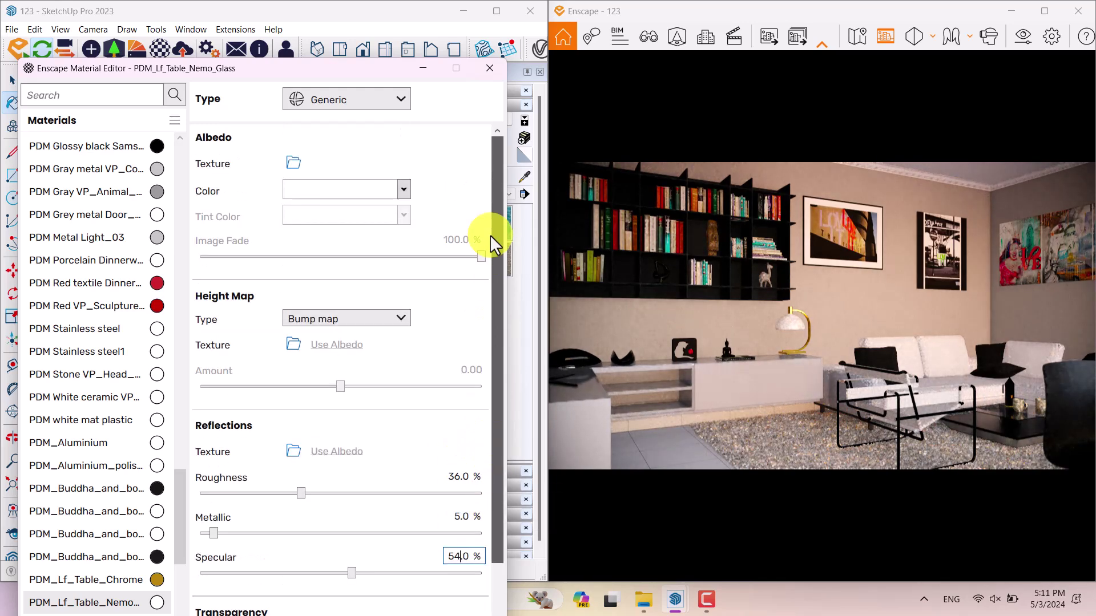
click(397, 189)
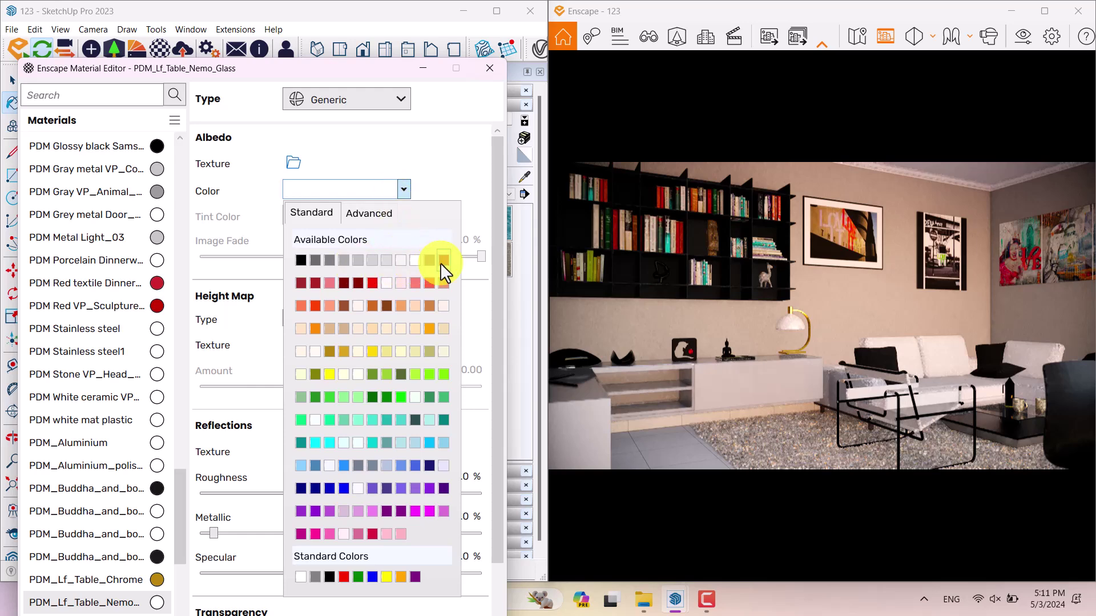
click(440, 263)
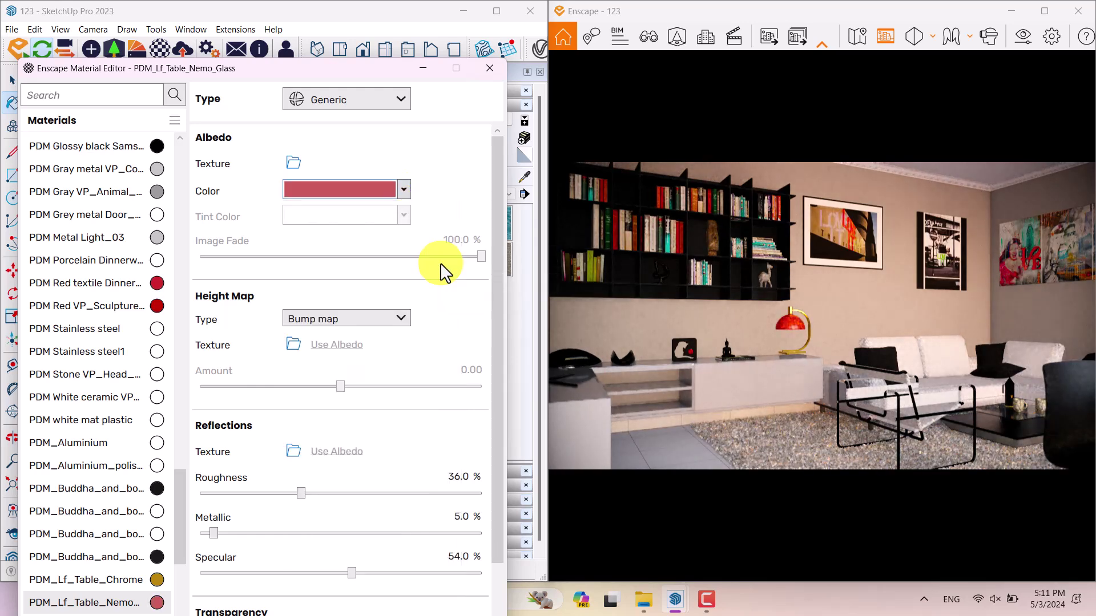
click(403, 192)
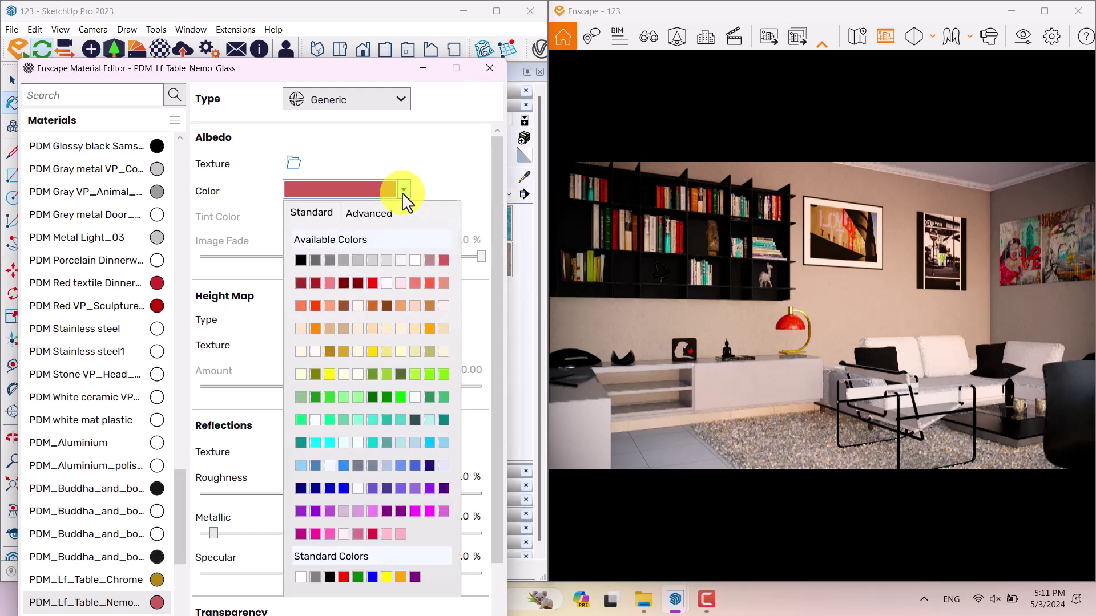
click(340, 267)
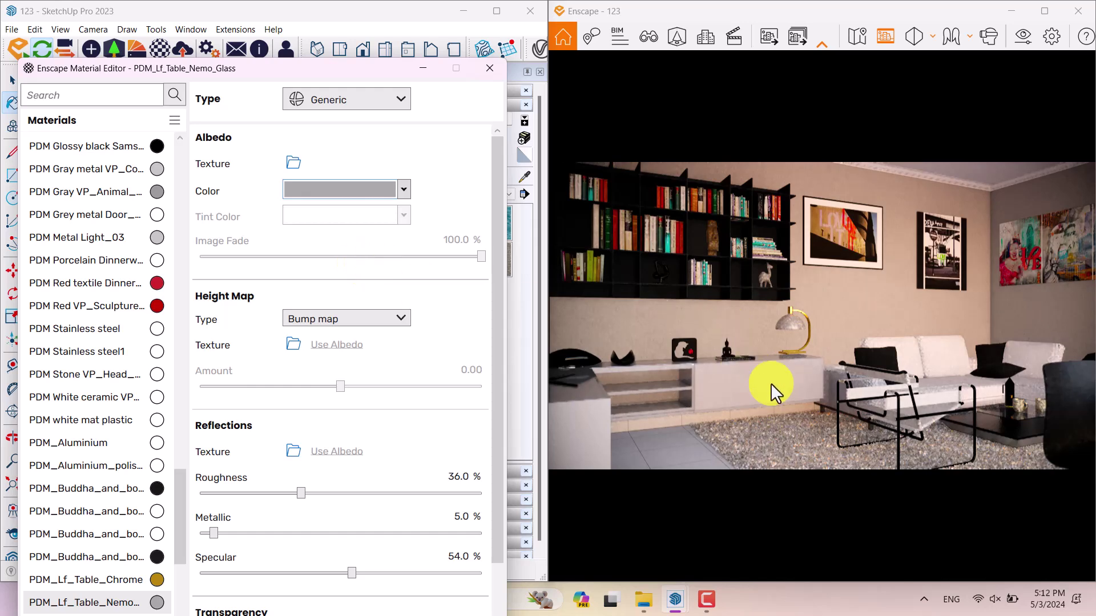
Sample the living room wall in the model to load its Concrete_Gray material for editing.
drag(382, 77, 409, 380)
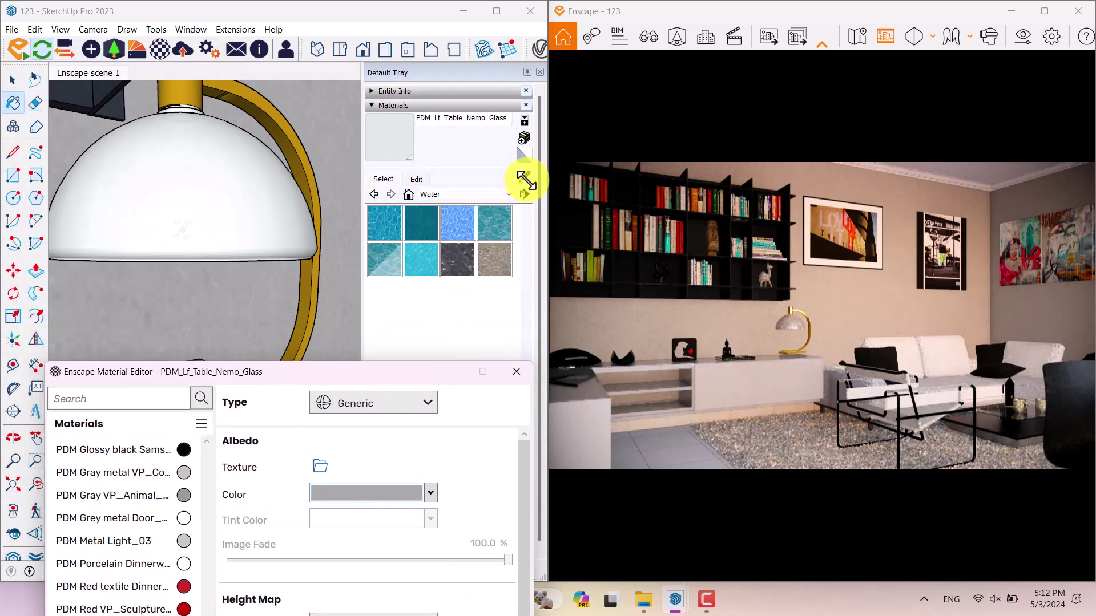
mouse_move(324, 295)
middle_down()
mouse_move(210, 330)
mouse_move(106, 384)
middle_up()
click(237, 215)
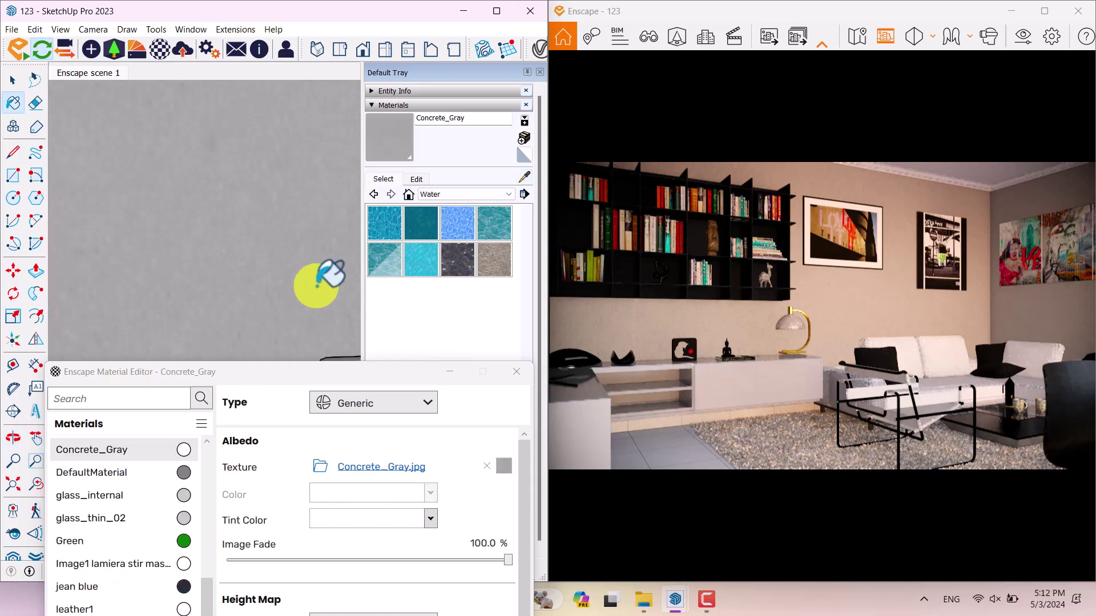
drag(308, 372, 290, 106)
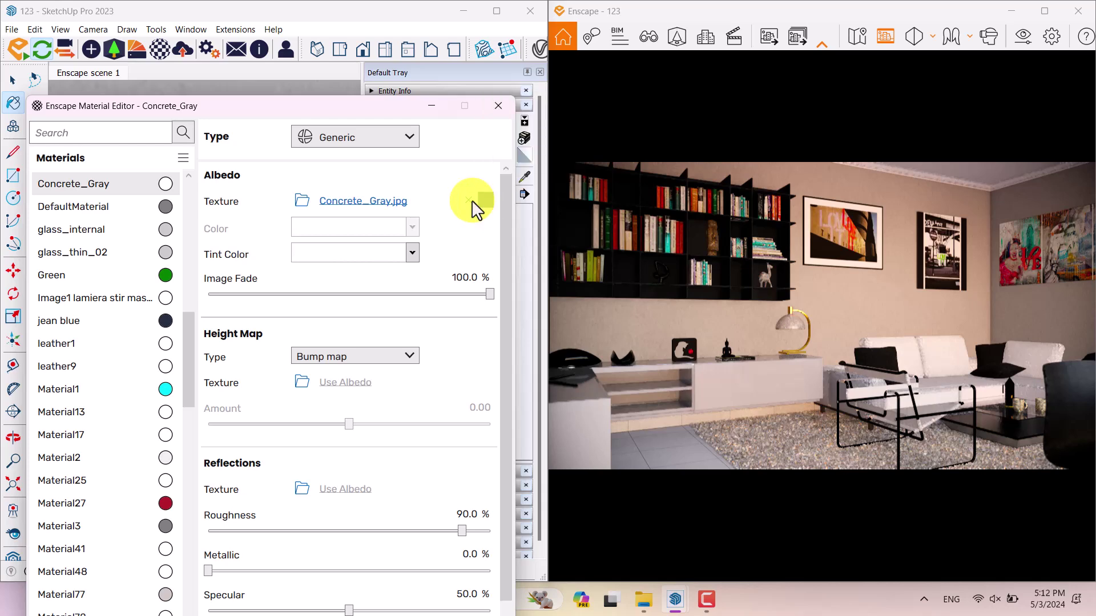
Set the image fade of the wall's Concrete_Gray texture to 80%.
click(411, 253)
click(409, 321)
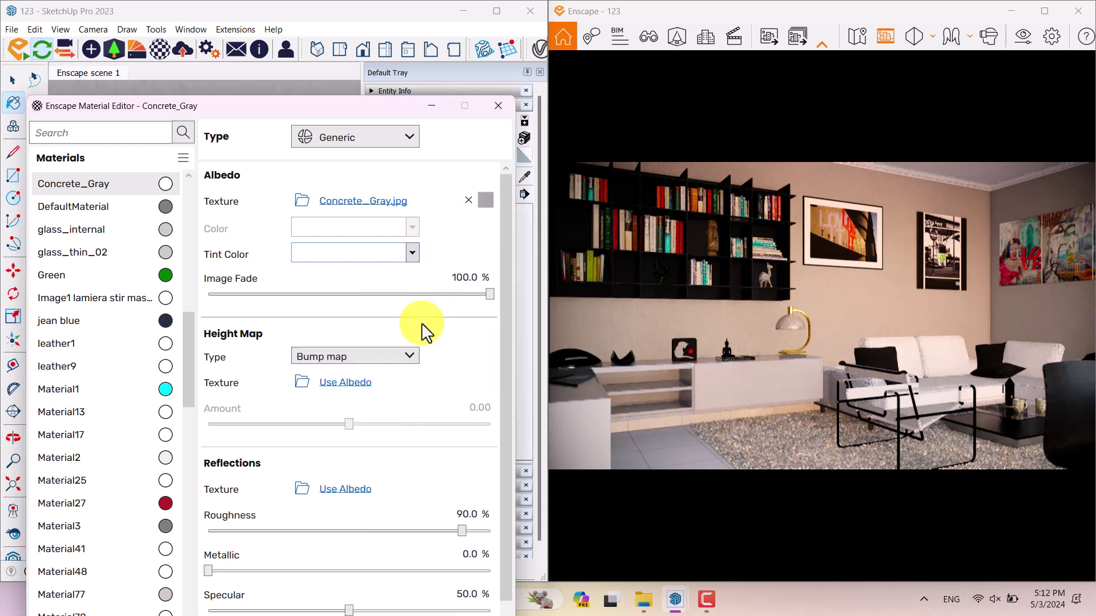
double_click(455, 279)
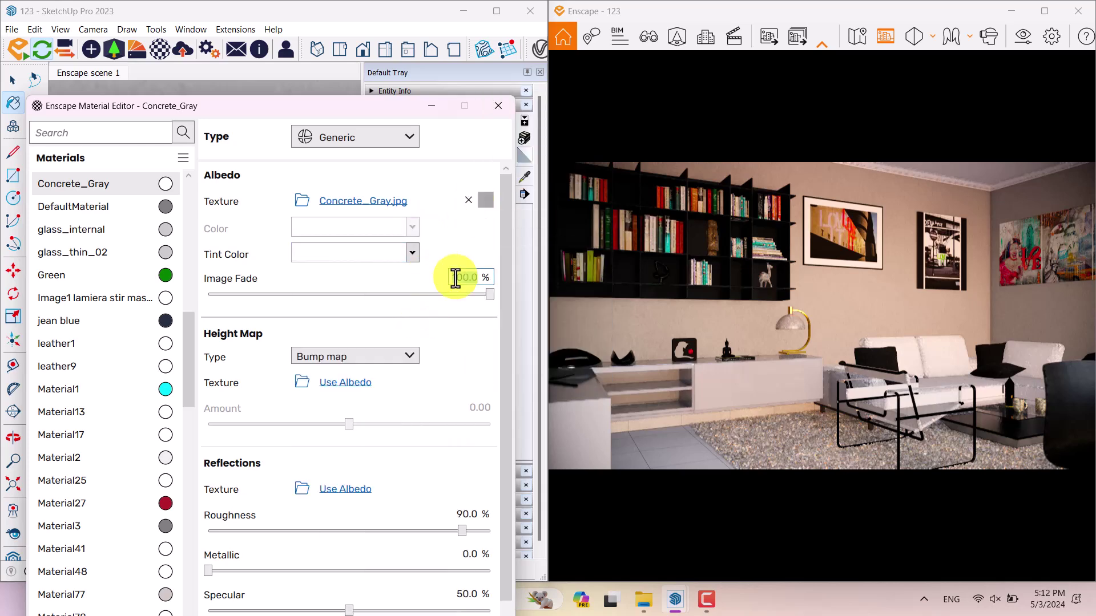
text(80)
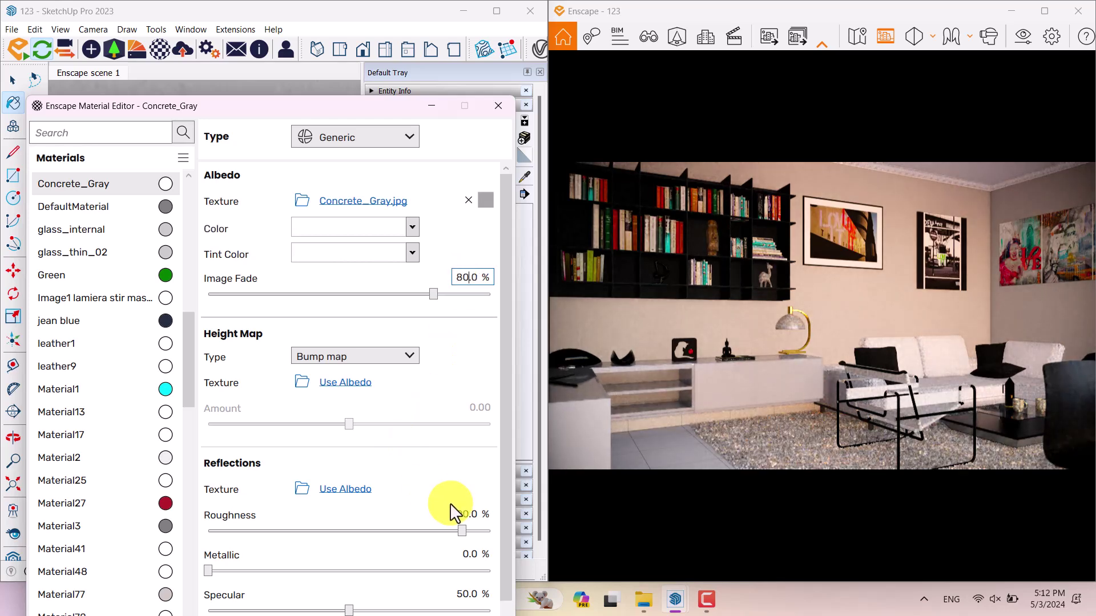
Set the Concrete_Gray wall material's roughness to 66%, metallic to 2% and specular to 54%.
double_click(456, 512)
text(6)
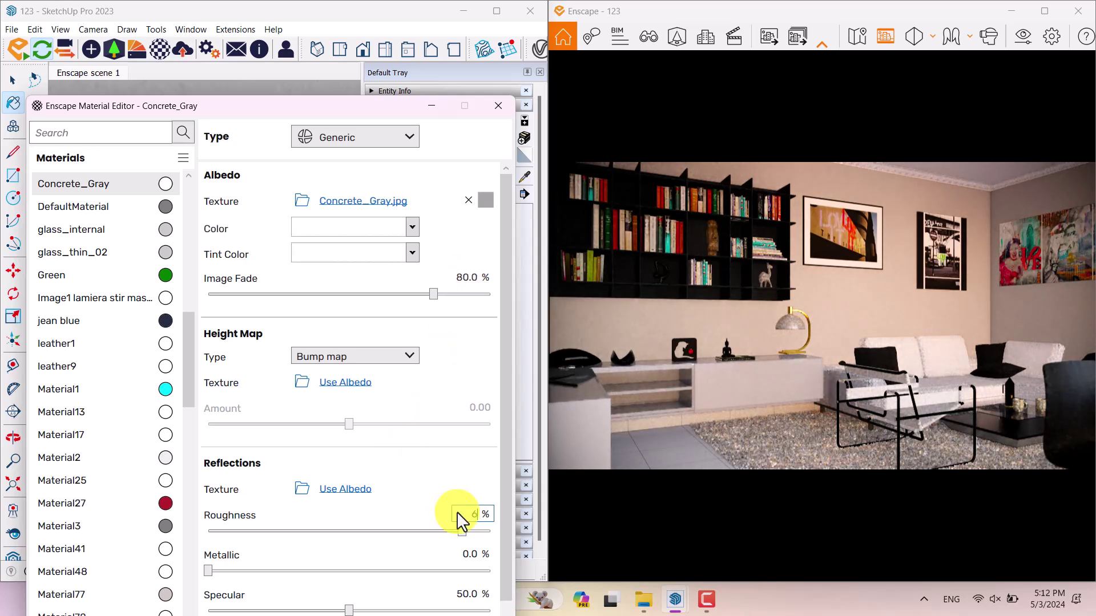
text(6)
double_click(466, 555)
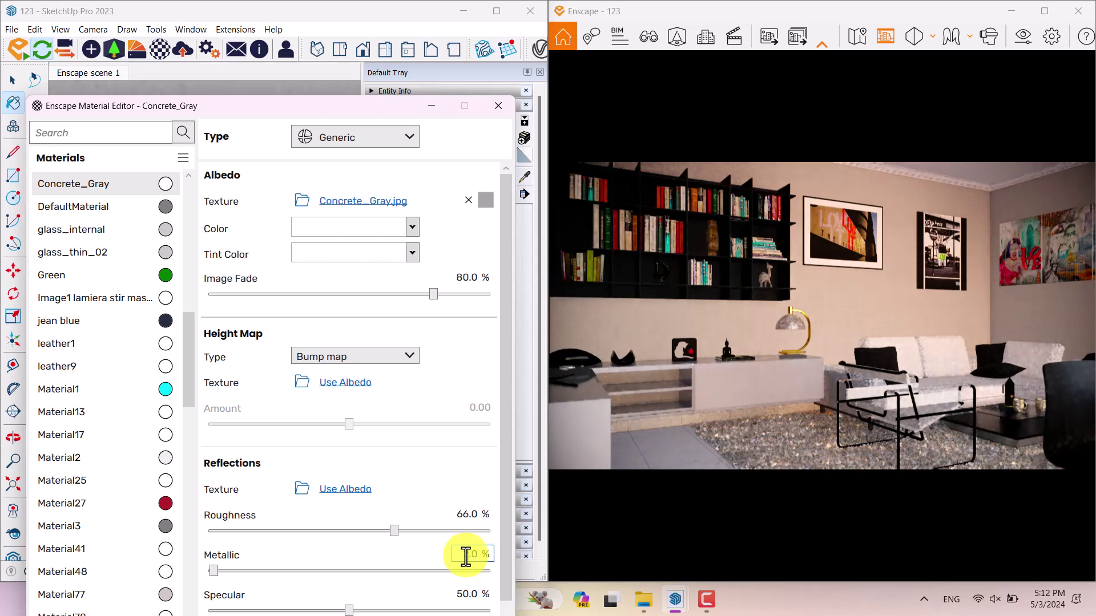
text(2)
double_click(465, 594)
text(54)
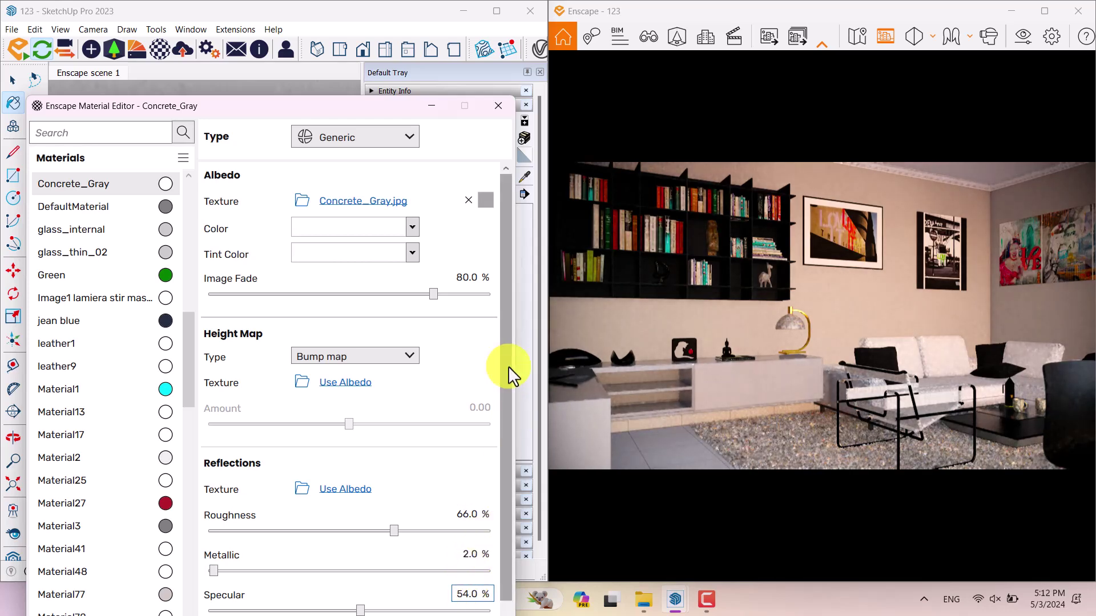
Sample the dark wall bookshelf in the model to load its Material79 for editing.
scroll(502, 542, down, 1)
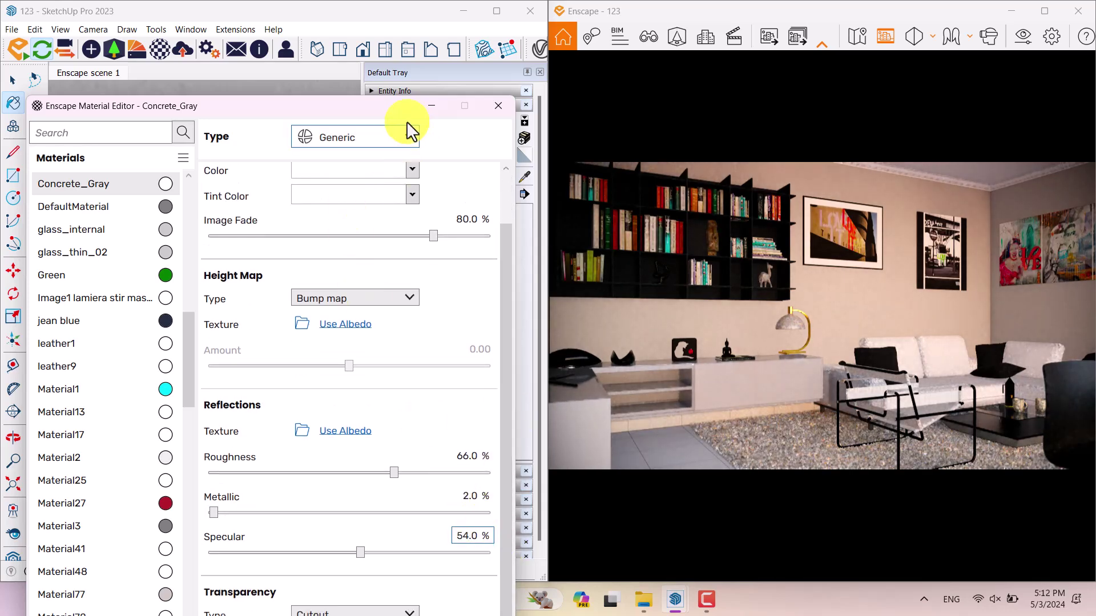
mouse_move(407, 124)
mouse_down()
mouse_move(379, 481)
mouse_move(425, 522)
mouse_up()
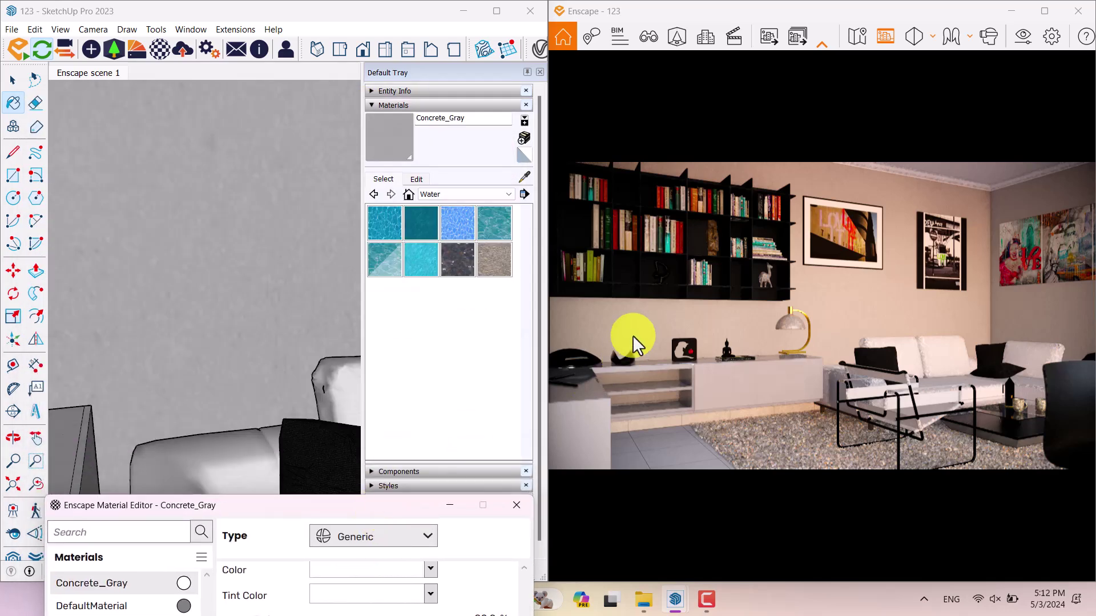
click(523, 177)
scroll(308, 262, down, 3)
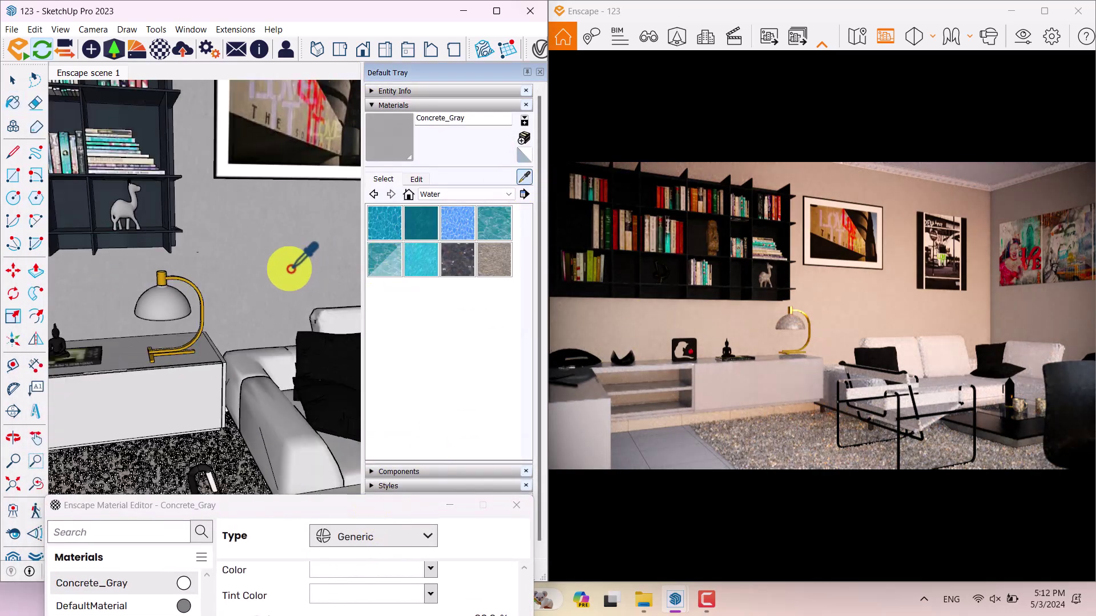
scroll(108, 181, up, 4)
click(108, 179)
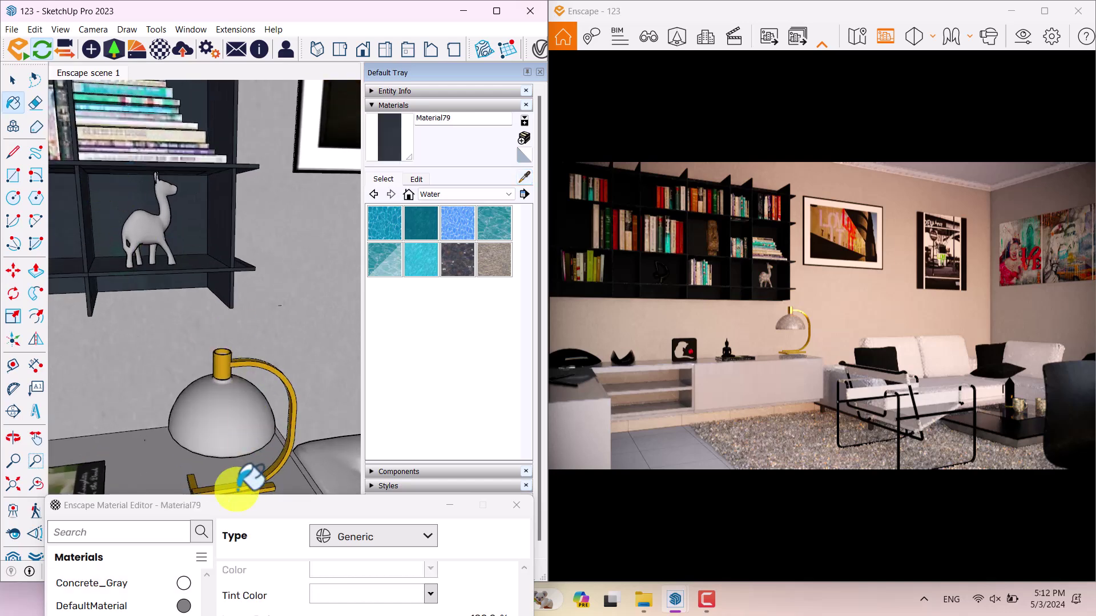
drag(286, 516, 271, 60)
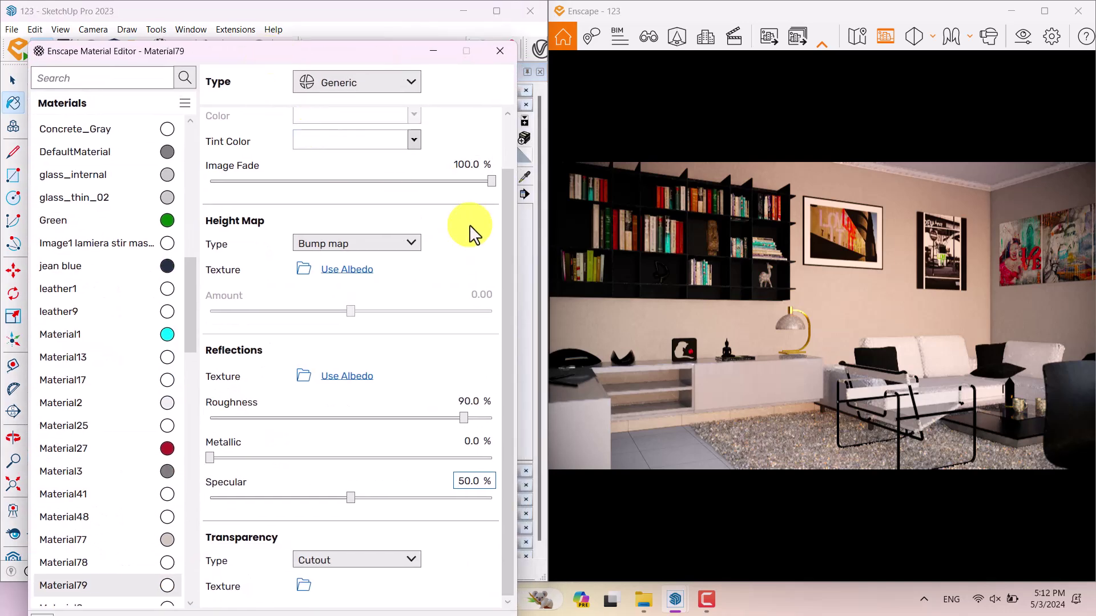
Try 34% roughness on the bookshelf's Material79, and settle on 42%.
scroll(508, 269, up, 1)
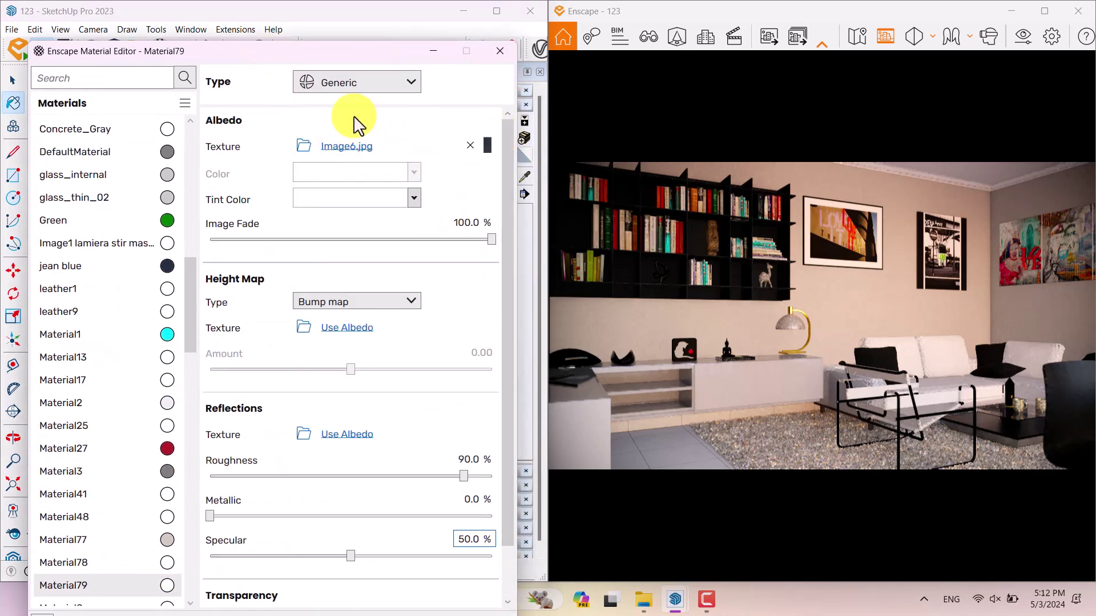
drag(262, 52, 255, 60)
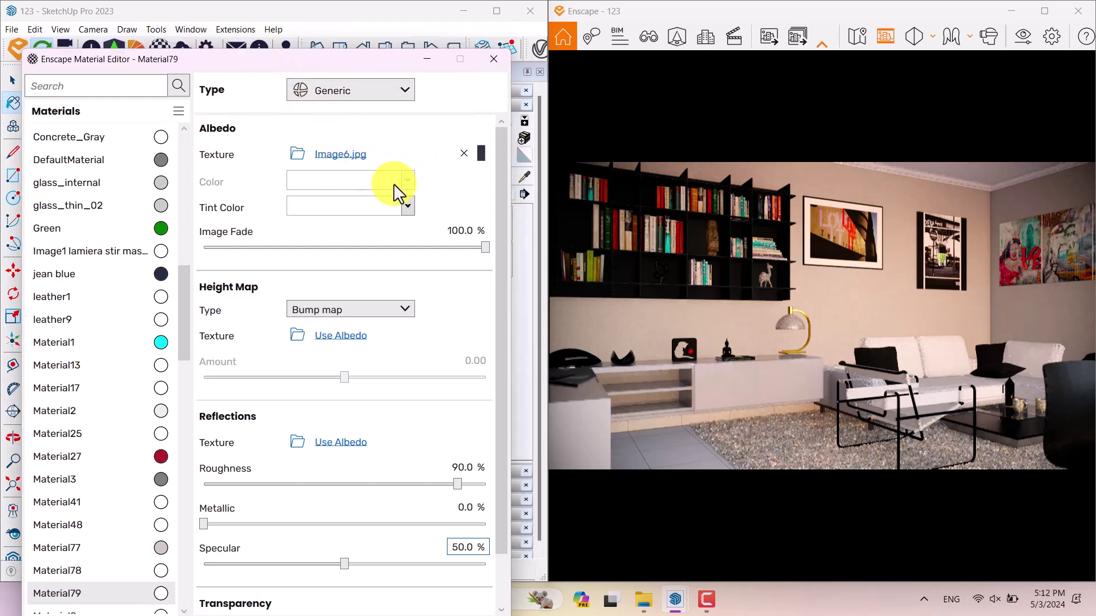
click(455, 466)
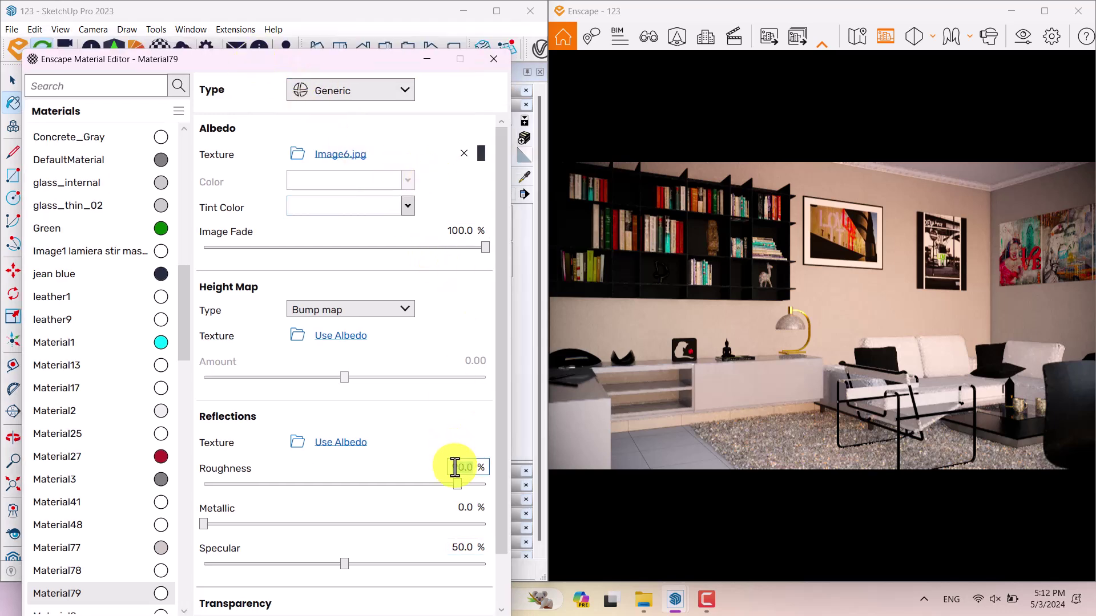
text(34)
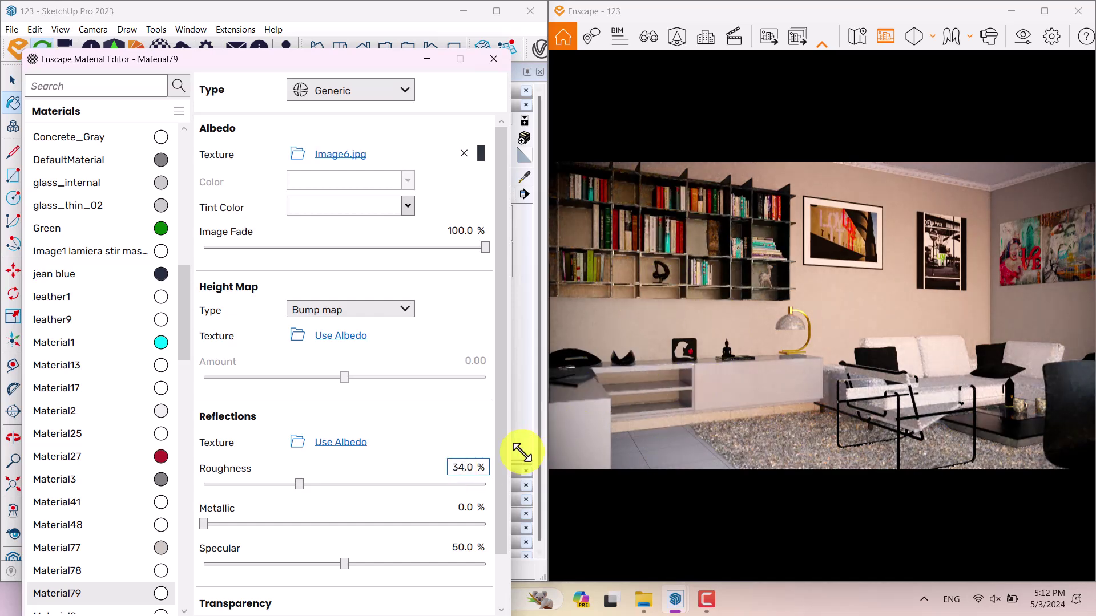
drag(451, 465, 487, 467)
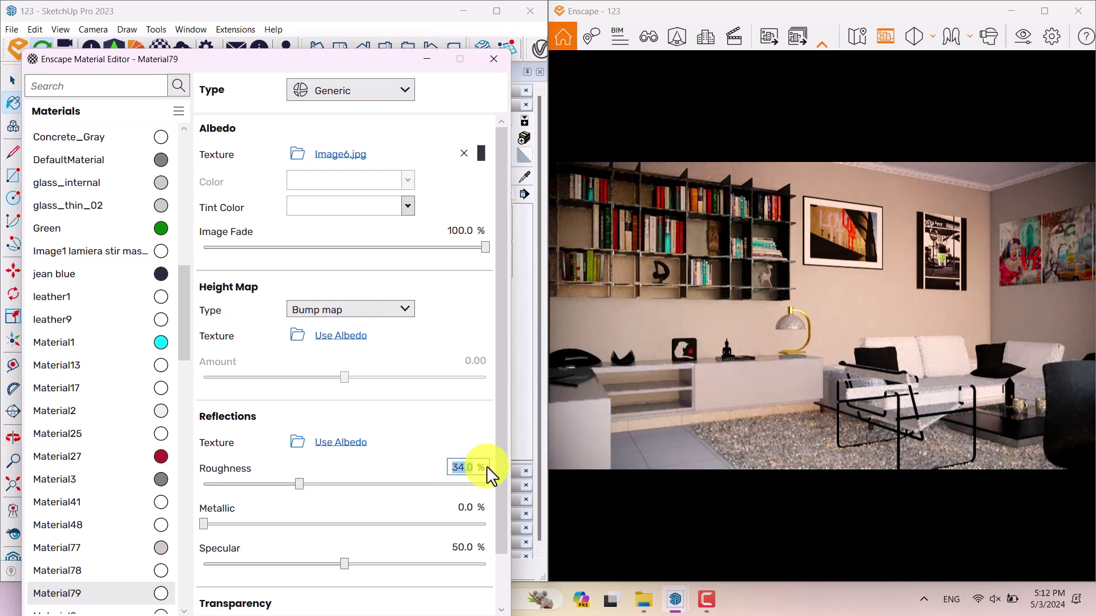
text(42)
Set the bookshelf material's metallic to 6%, specular to 56% and image fade to 90%.
double_click(465, 506)
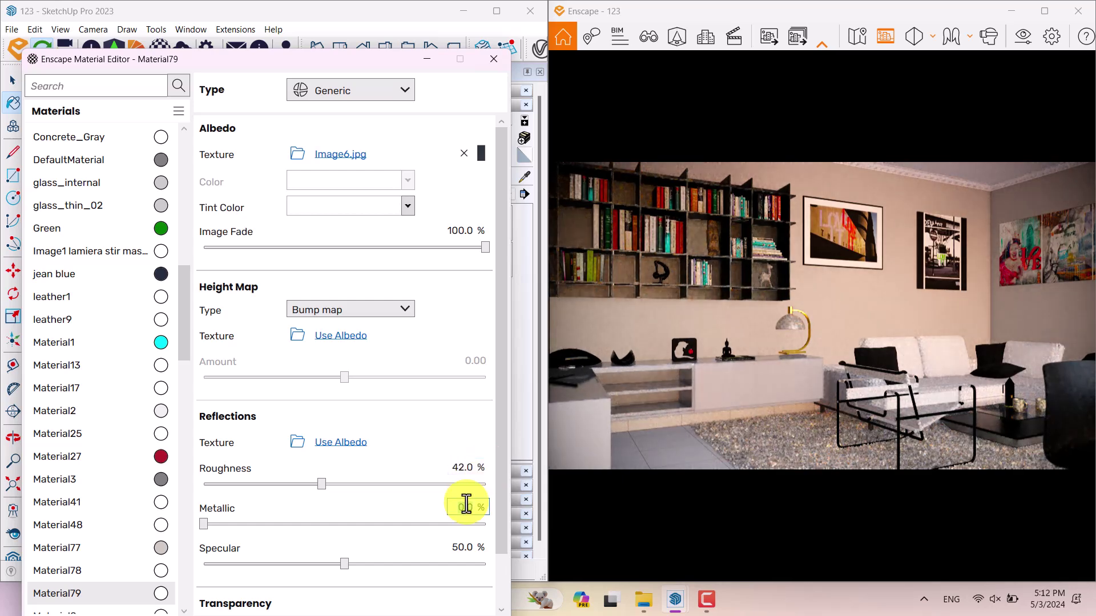
text(6)
double_click(462, 547)
text(56)
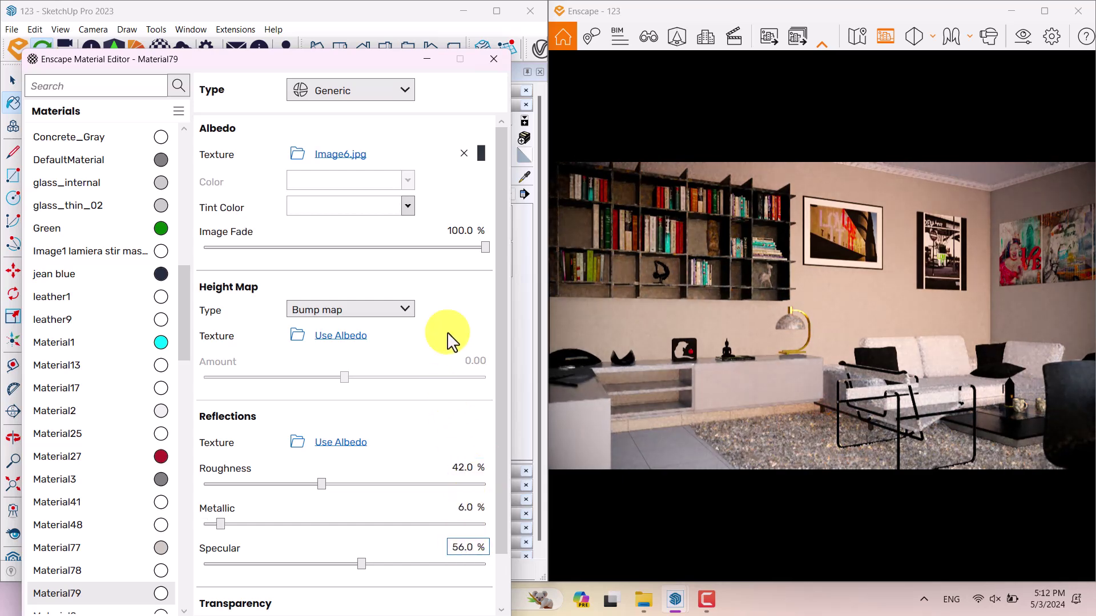
double_click(460, 231)
text(90)
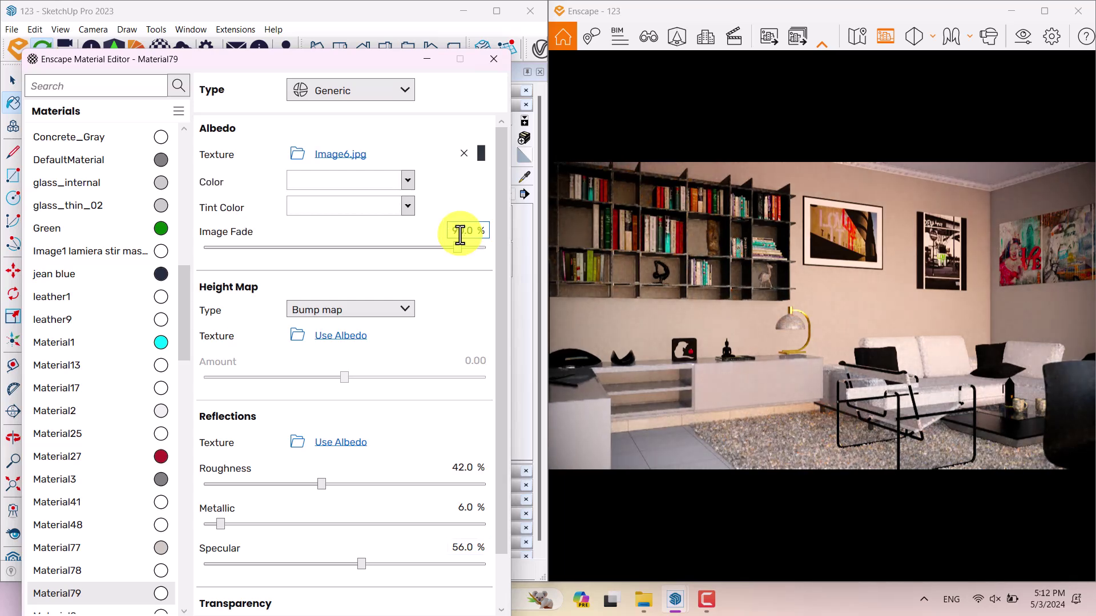
drag(501, 270, 501, 389)
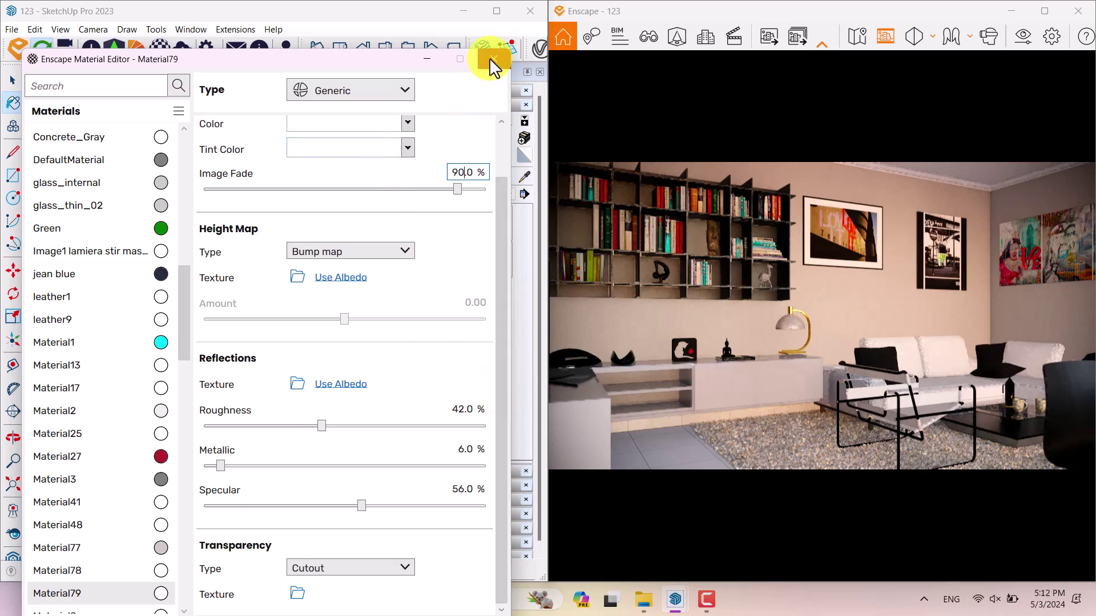
Sample the white sofa in the model to load its leather1 material for editing.
drag(372, 64, 356, 436)
click(522, 177)
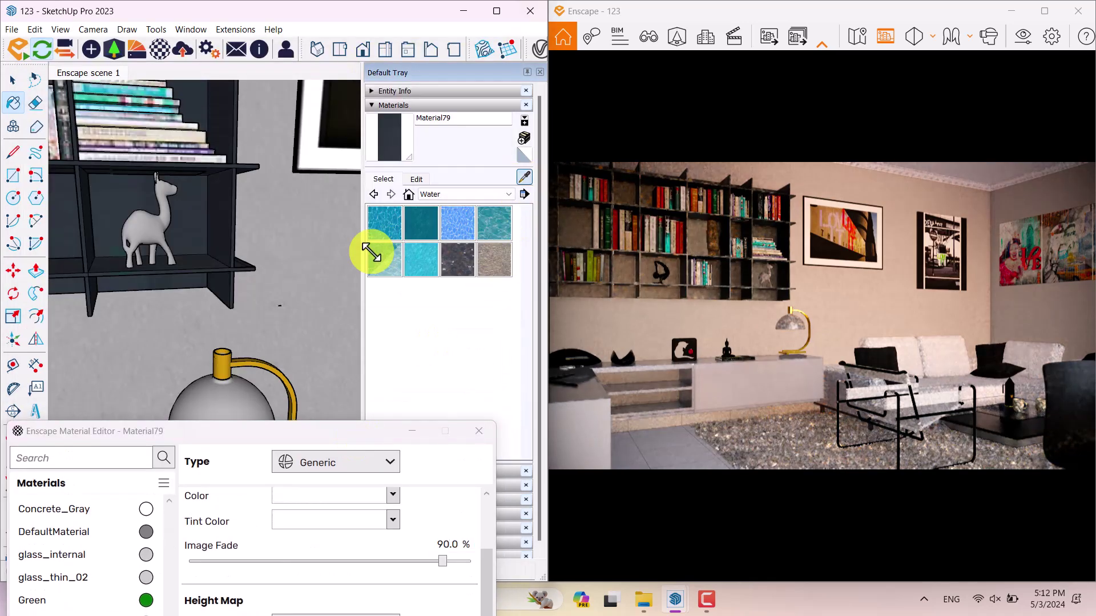
shift+middle_drag(167, 253, 119, 214)
shift+middle_drag(244, 291, 69, 162)
scroll(137, 233, down, 2)
click(136, 232)
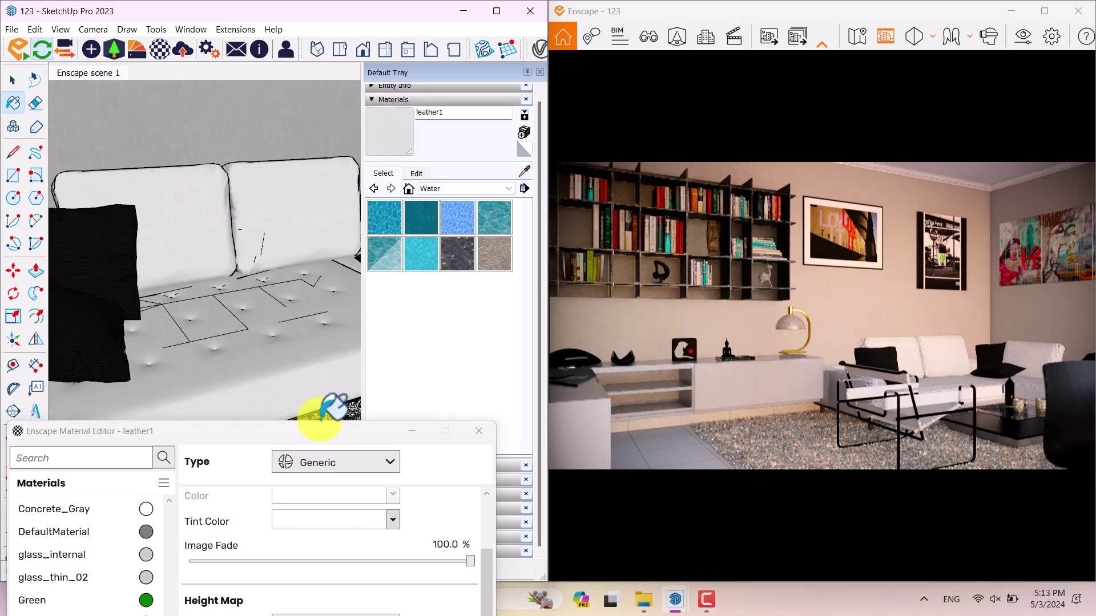
drag(320, 434, 322, 91)
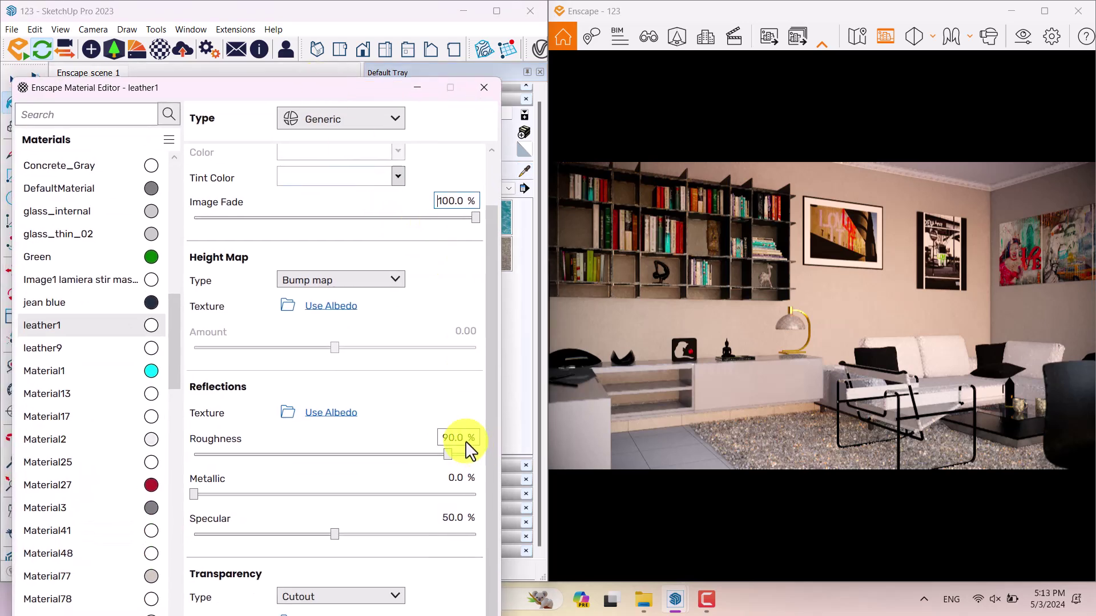
Try salmon and dark gray tints on the sofa's leather1 material, and settle on an orange-brown tint color.
click(399, 175)
click(435, 270)
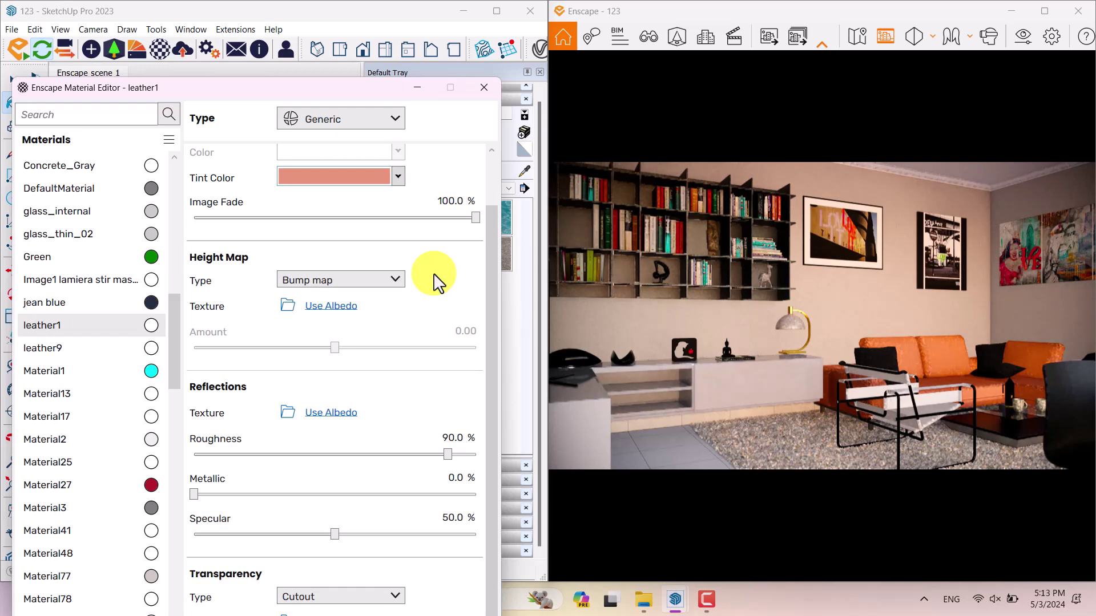
click(399, 175)
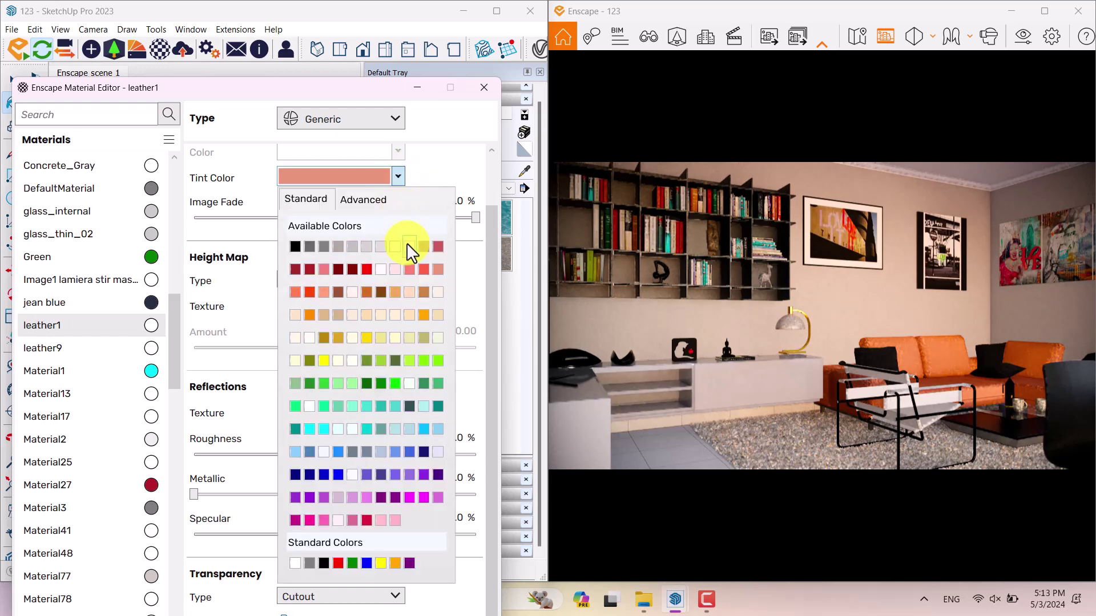
click(314, 246)
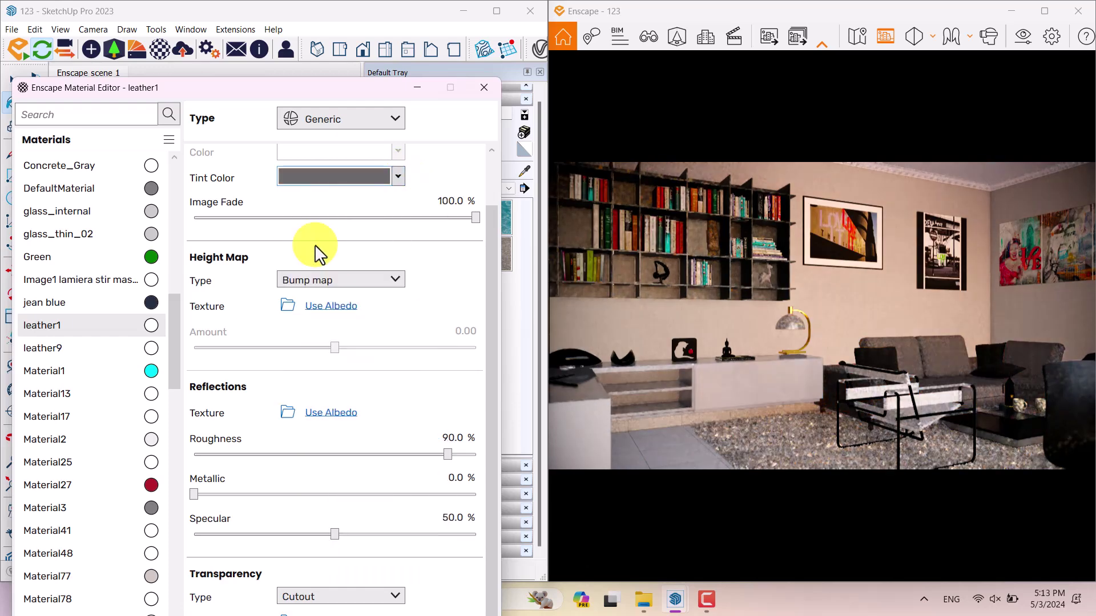
click(398, 177)
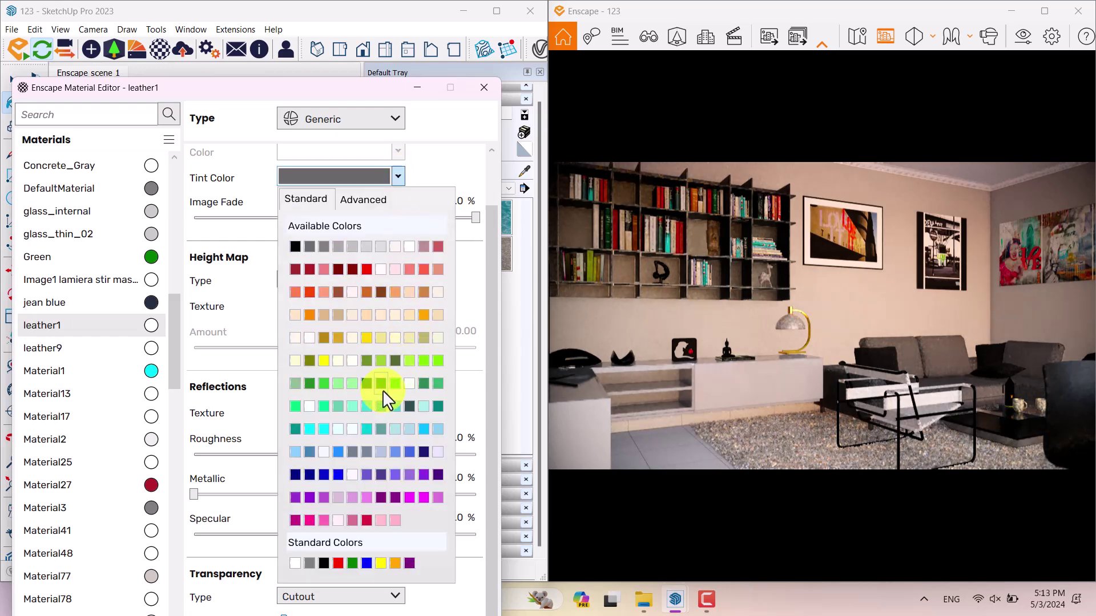
click(421, 295)
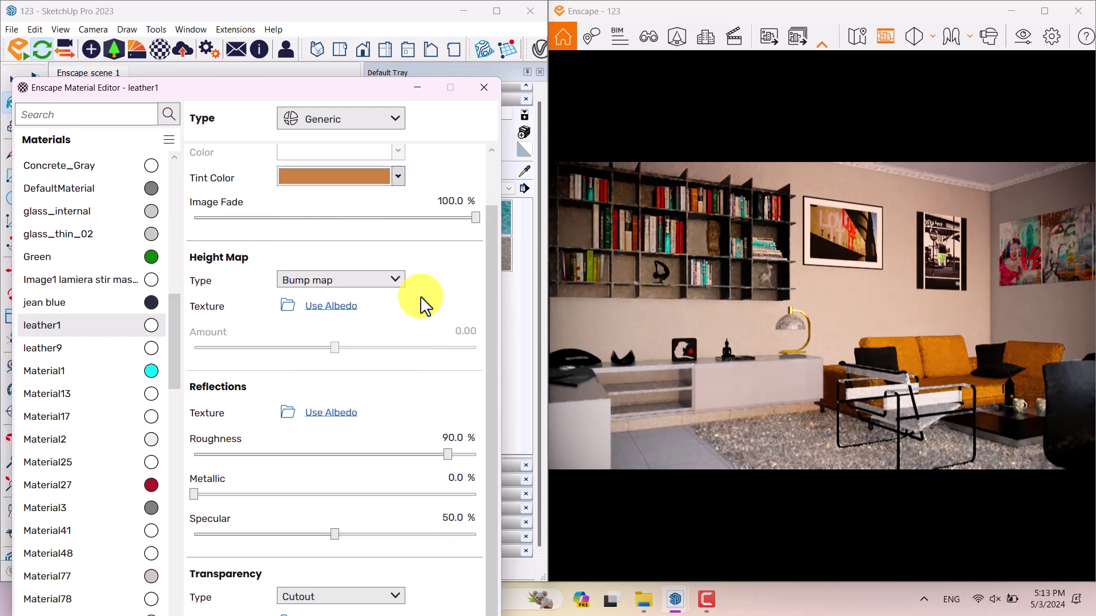
Set the leather1 material's roughness to 56%, metallic to 2% and specular to 18%, and close the material editor.
click(449, 439)
text(56)
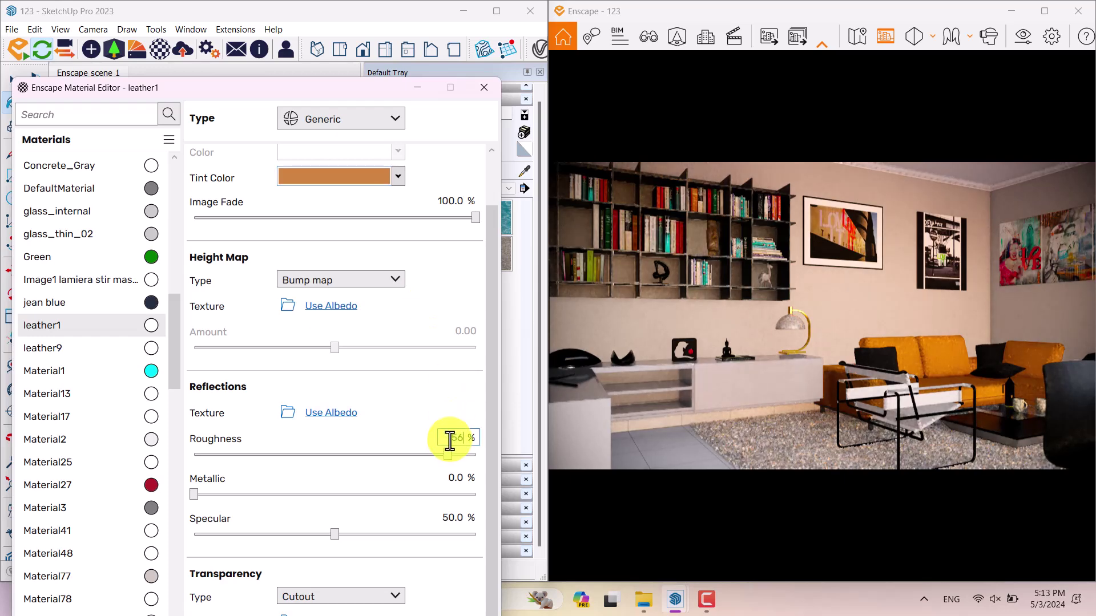
key(Return)
text(2)
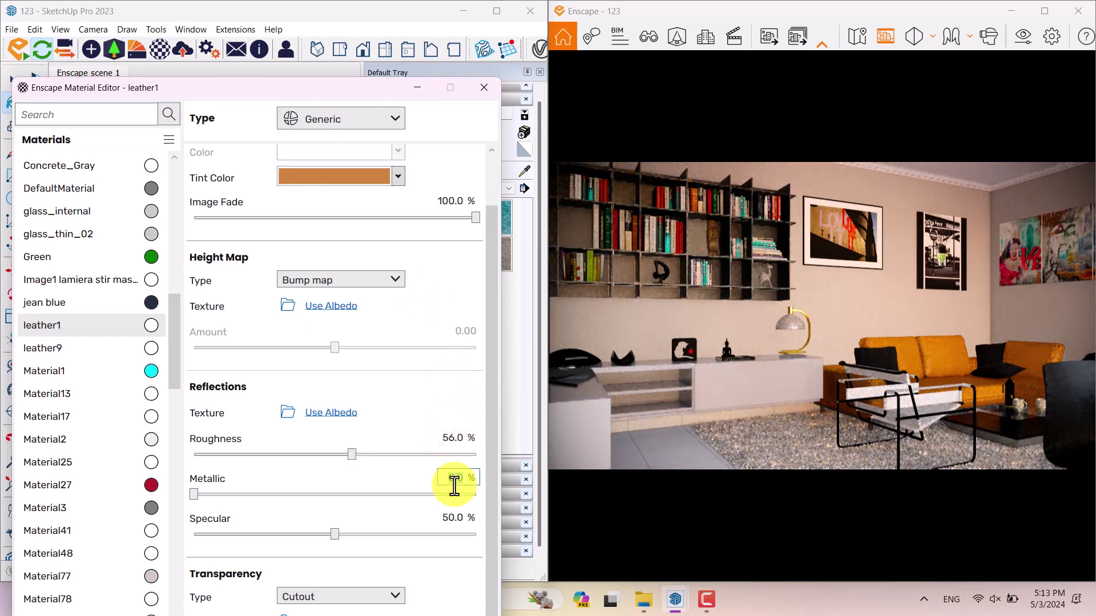
key(Return)
click(454, 518)
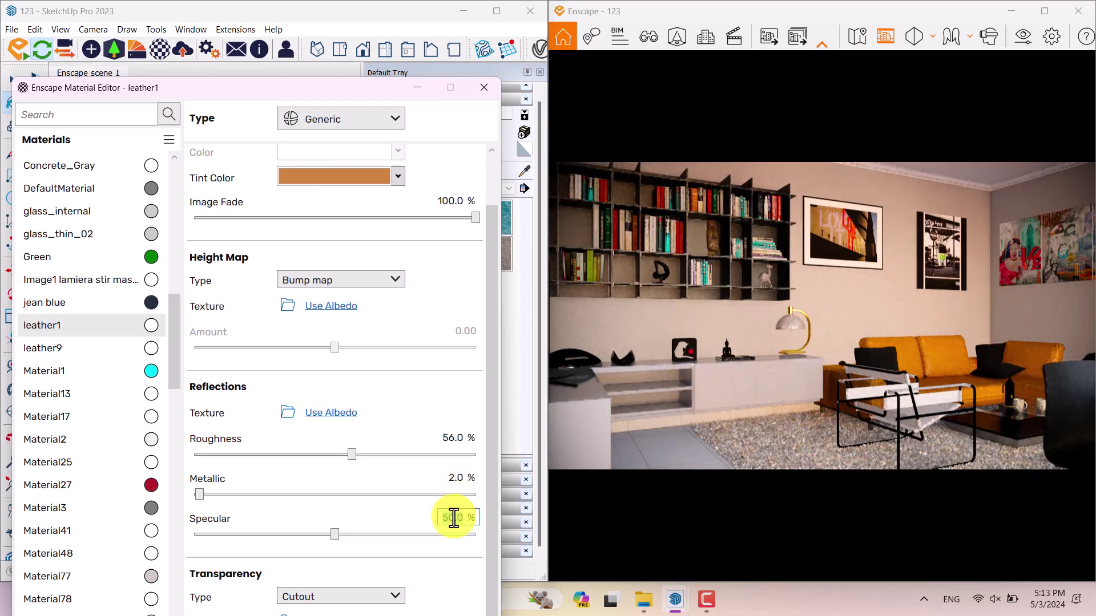
text(18)
key(Return)
click(483, 88)
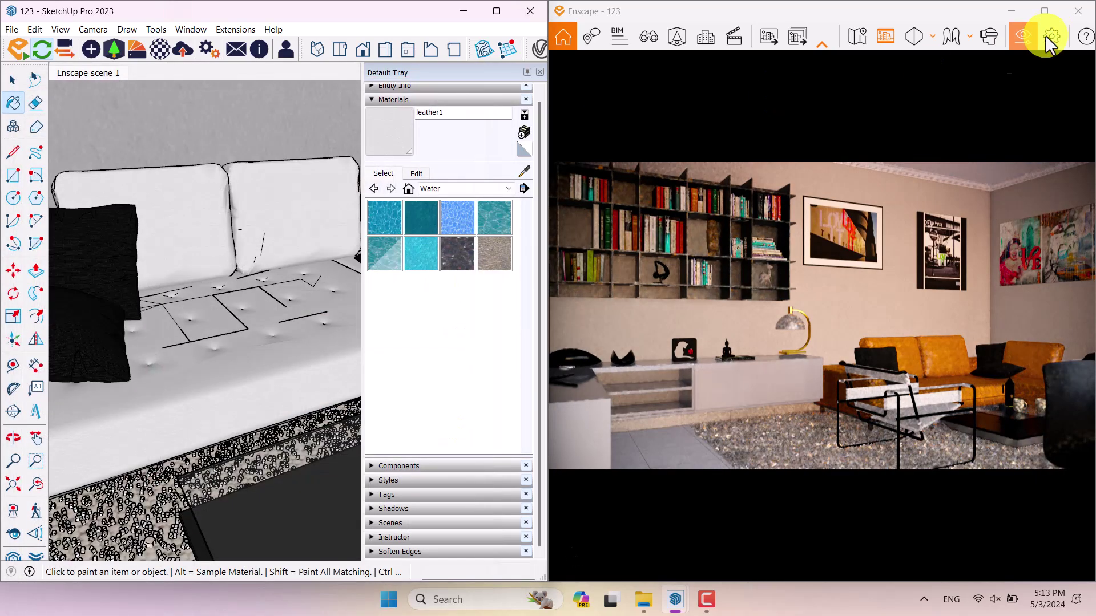
Maximize the Enscape render window and save a screenshot of the living room to the Desktop as a Portable Network Graphics file.
click(1049, 13)
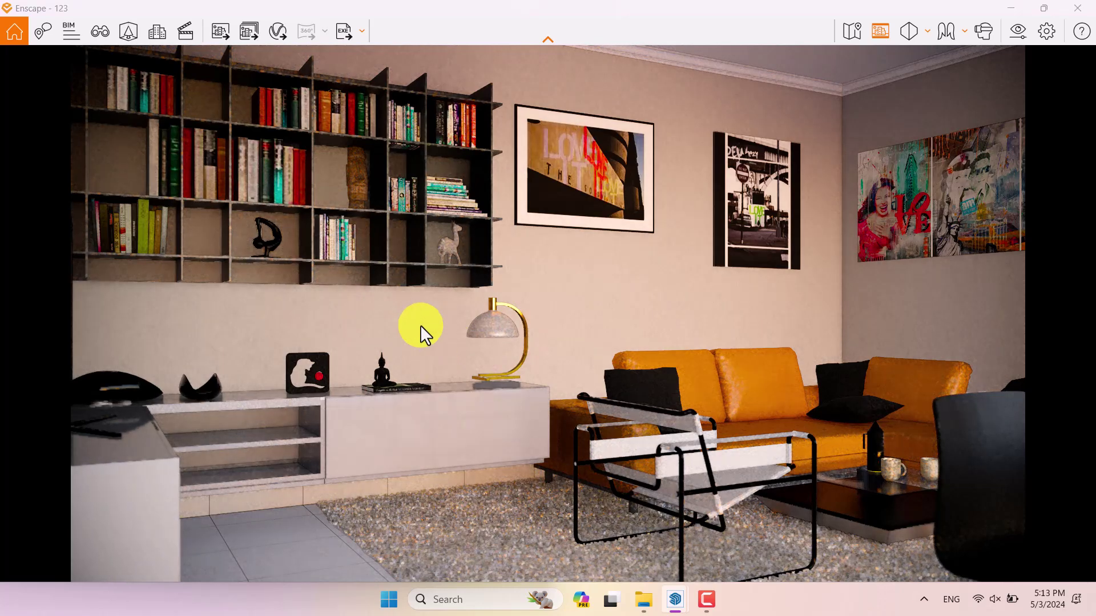
click(218, 36)
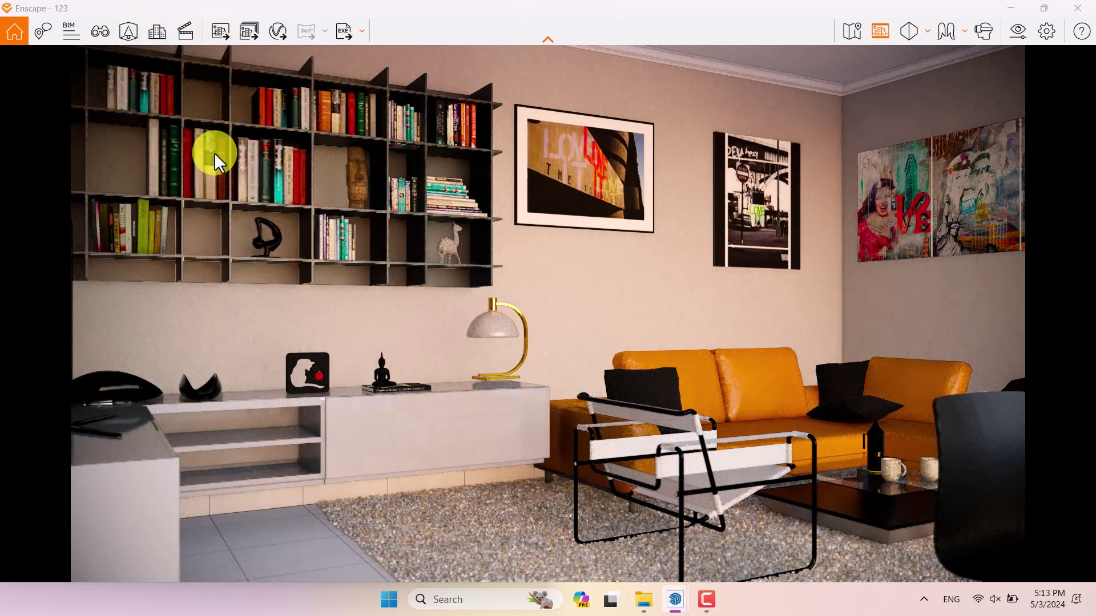
click(146, 79)
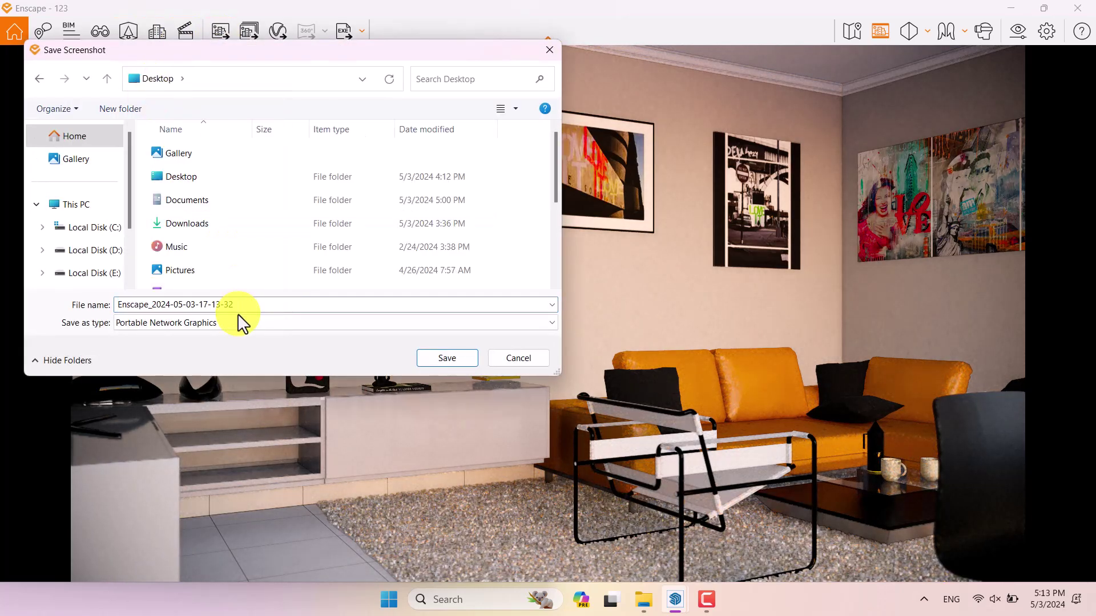
drag(237, 310, 110, 289)
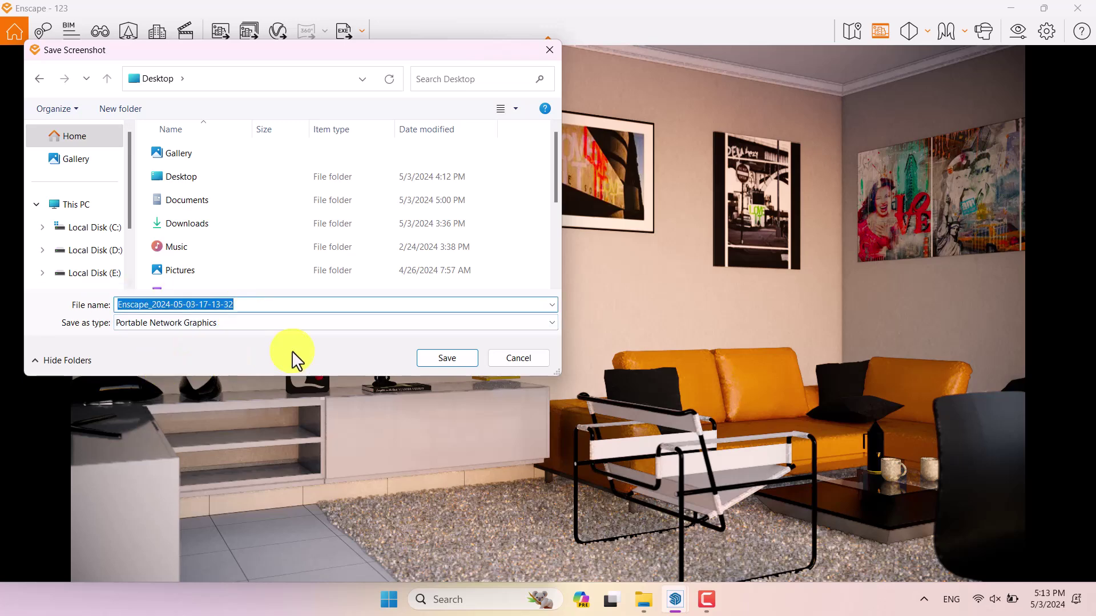
click(431, 359)
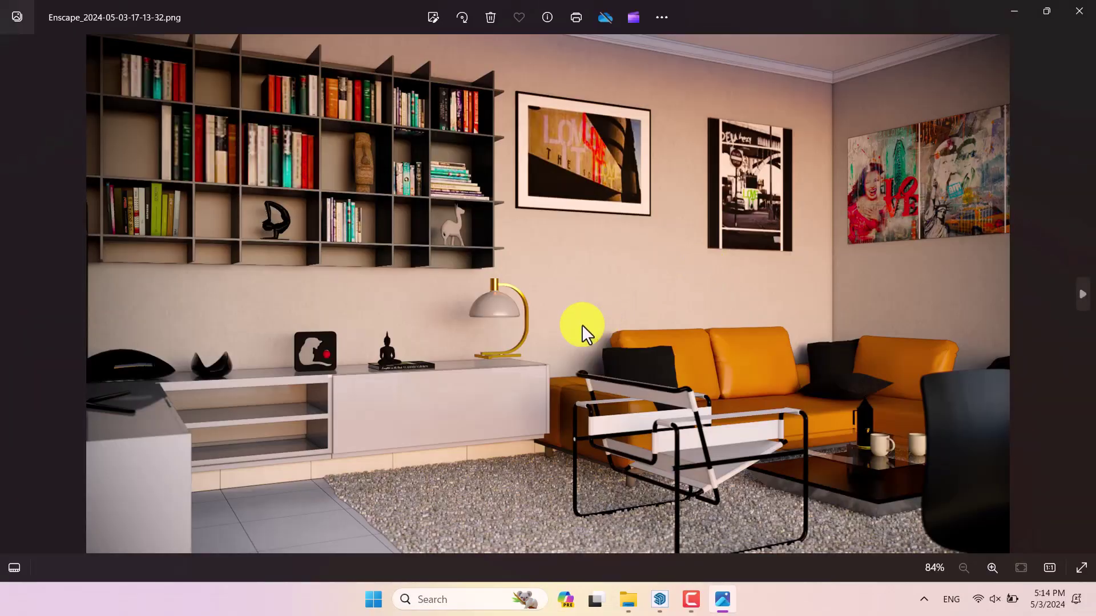
click(687, 598)
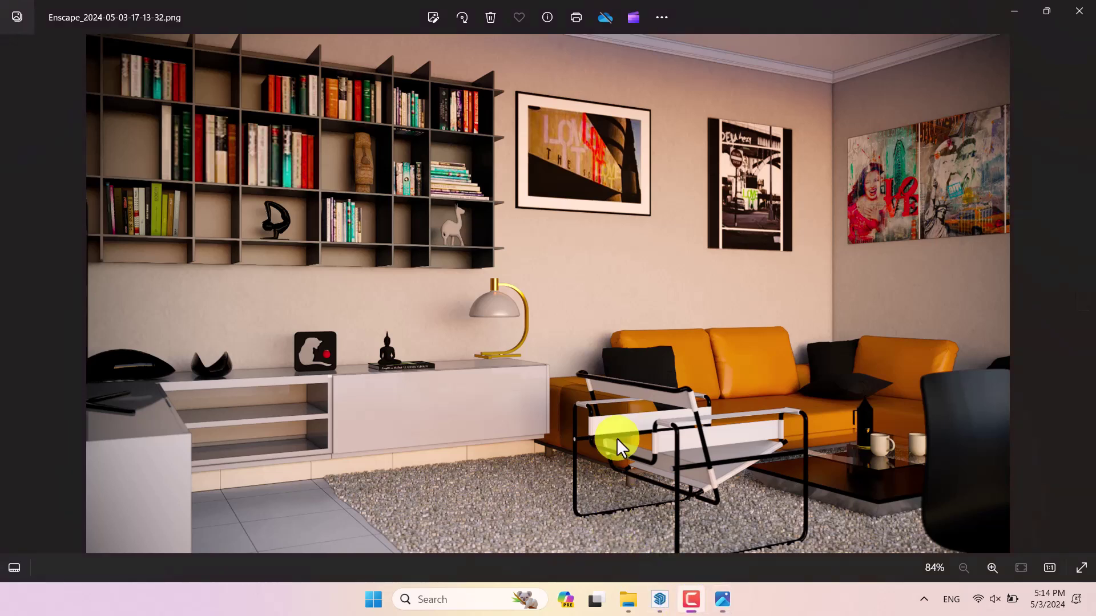